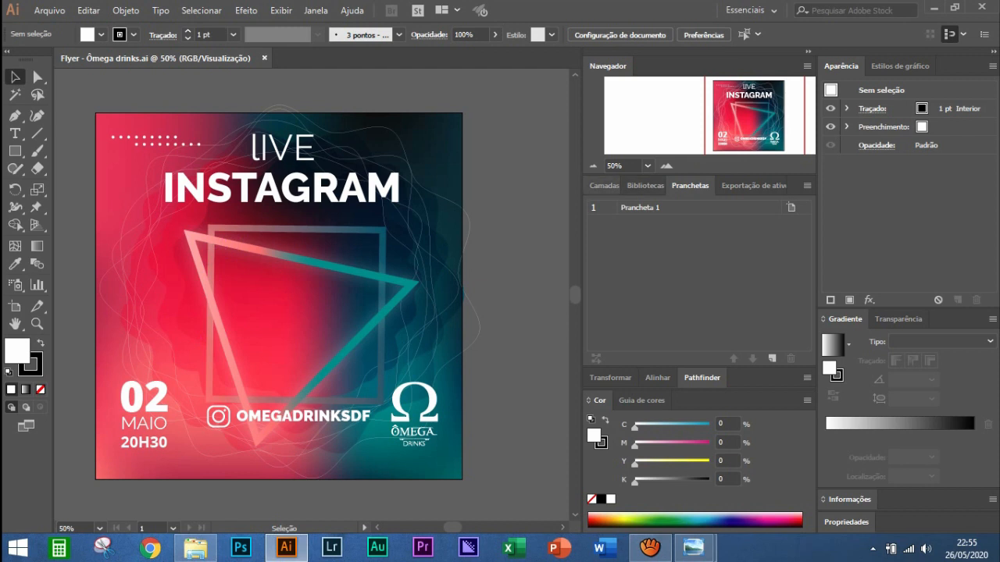
Show the flyer's layers and toggle Triangulos, Ondas, Fundo, Informações e Textos and Logo off and on to examine each one's content
key(F7)
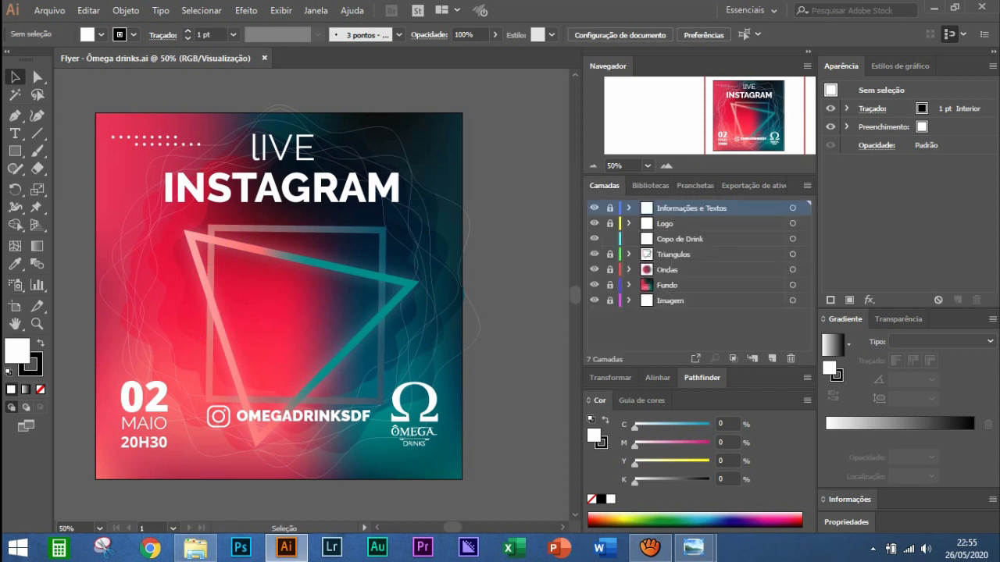
click(594, 254)
click(594, 254)
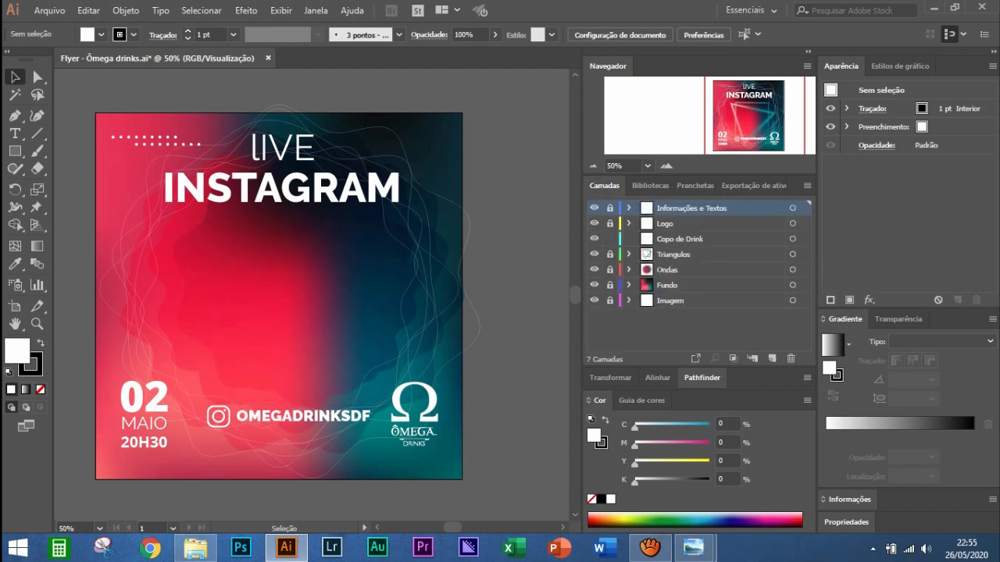
click(594, 270)
click(593, 269)
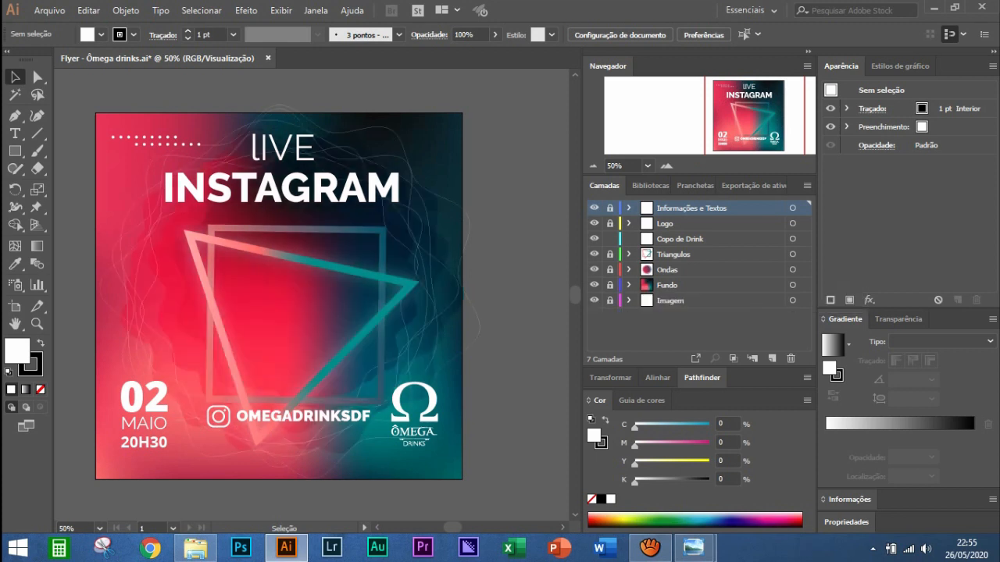
click(594, 285)
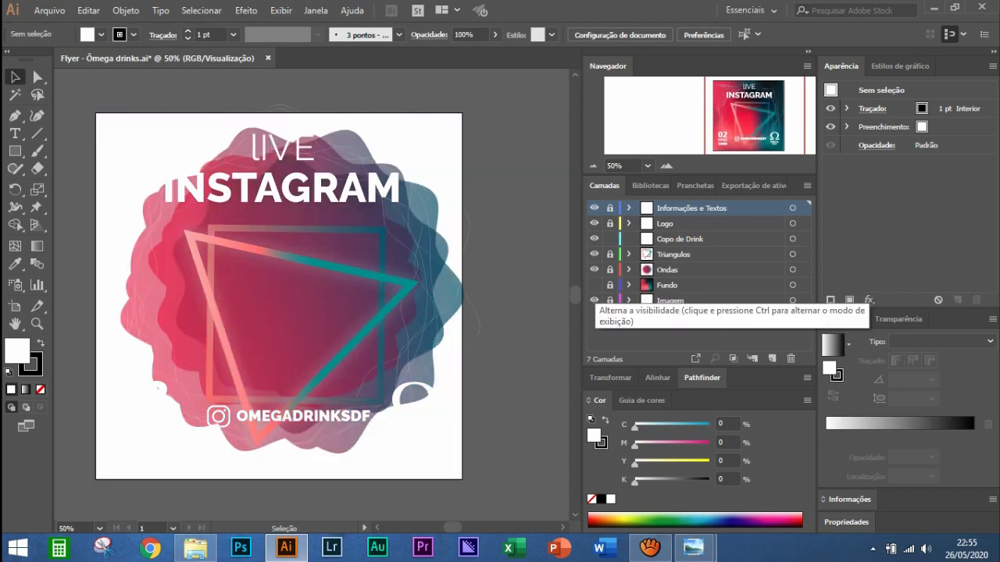
click(593, 284)
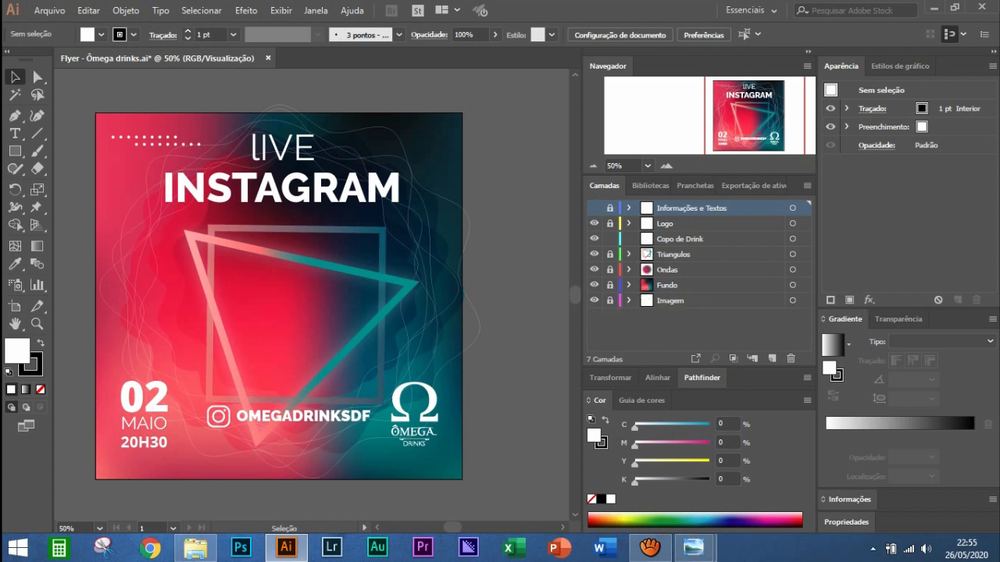
click(594, 208)
click(594, 207)
click(593, 223)
click(593, 224)
Switch to Windows Photo Viewer to review Flyer 1, Flyer 2 and the photo Imagem do novo Flyer, and return to Illustrator
mouse_move(703, 552)
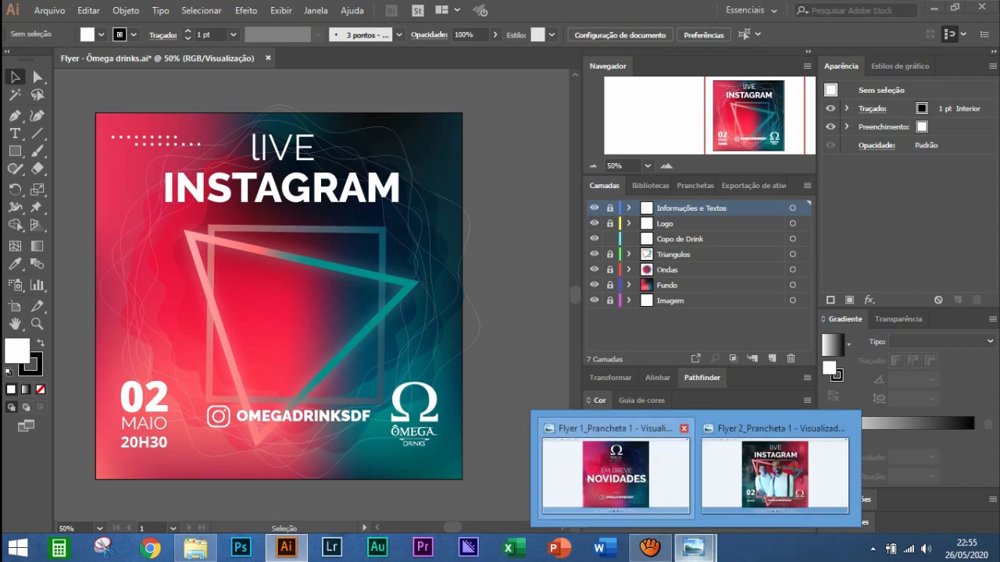
click(616, 472)
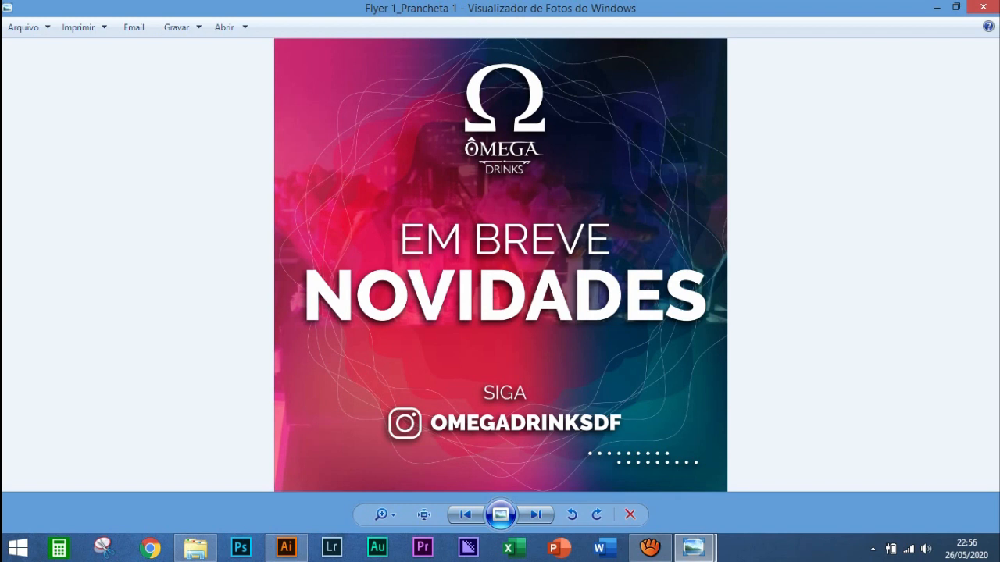
key(Right)
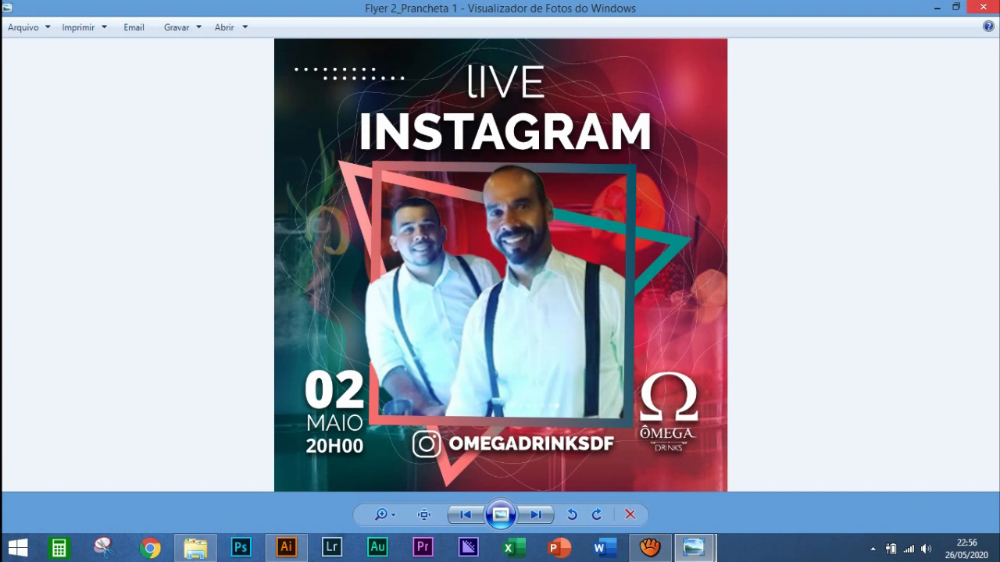
key(alt+Tab)
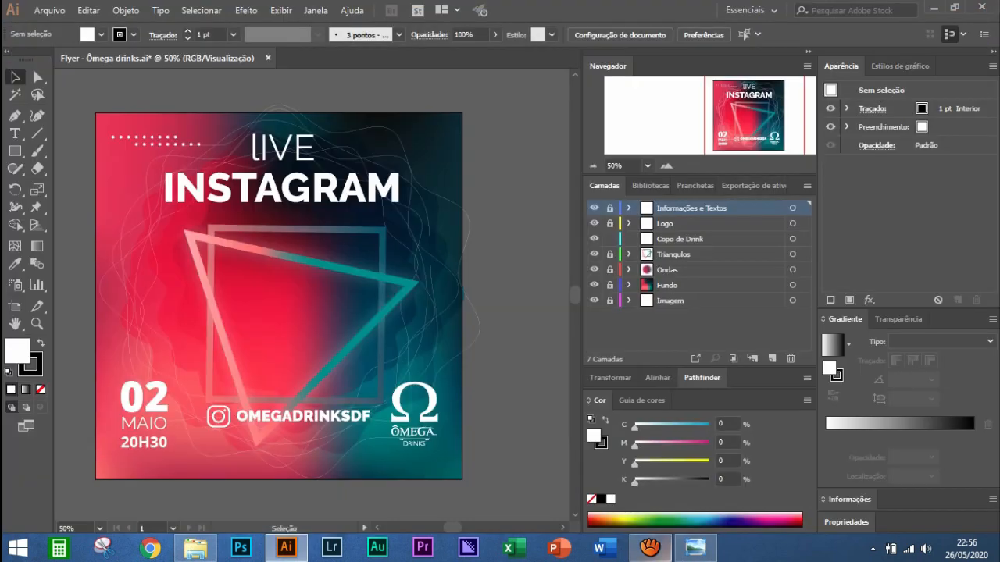
click(695, 547)
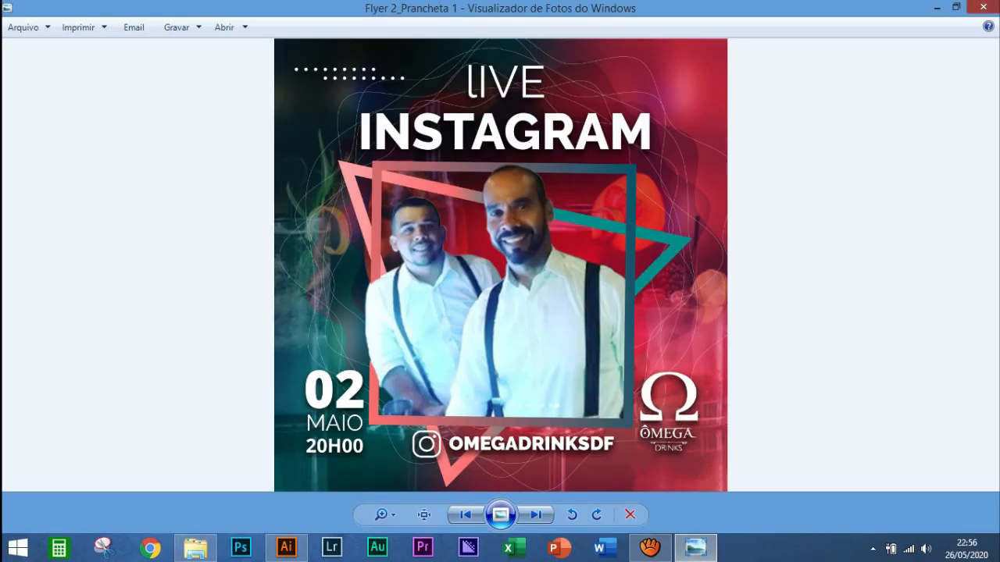
click(983, 6)
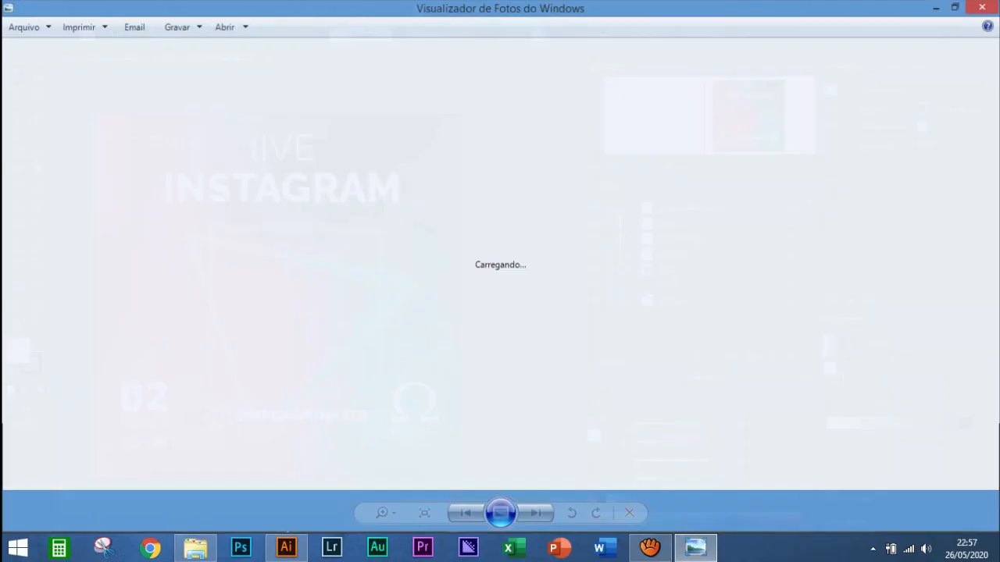
scroll(500, 88, up, 2)
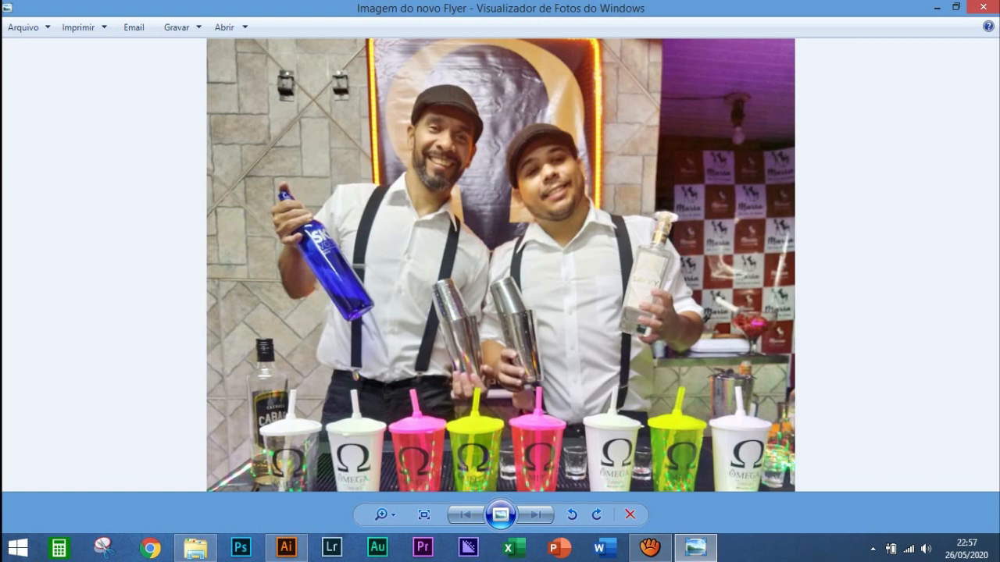
key(alt+F4)
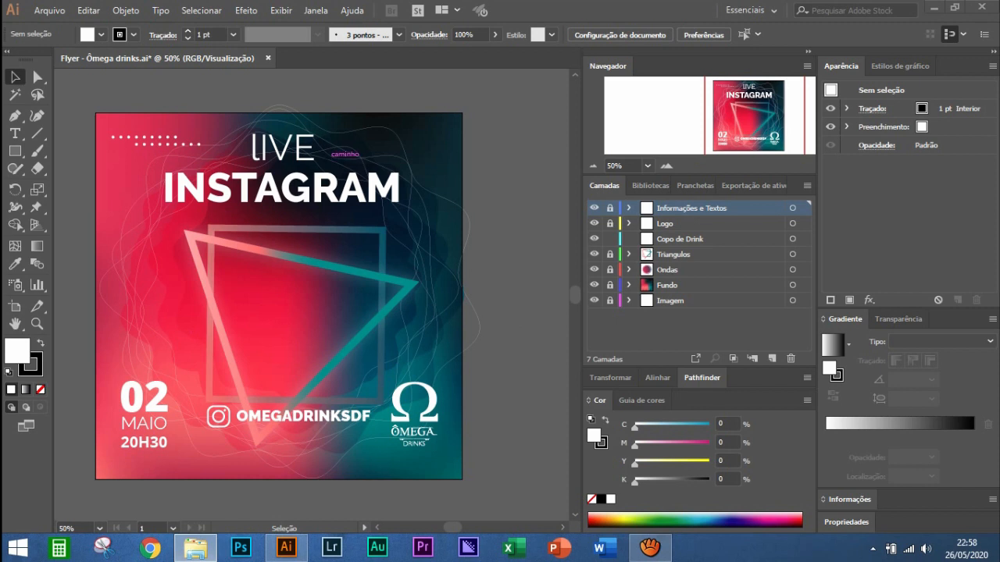
Hide the Logo and Informações e Textos layers, show Copo de Drink, and unlock Fundo, Ondas and Triangulos
click(594, 223)
click(594, 207)
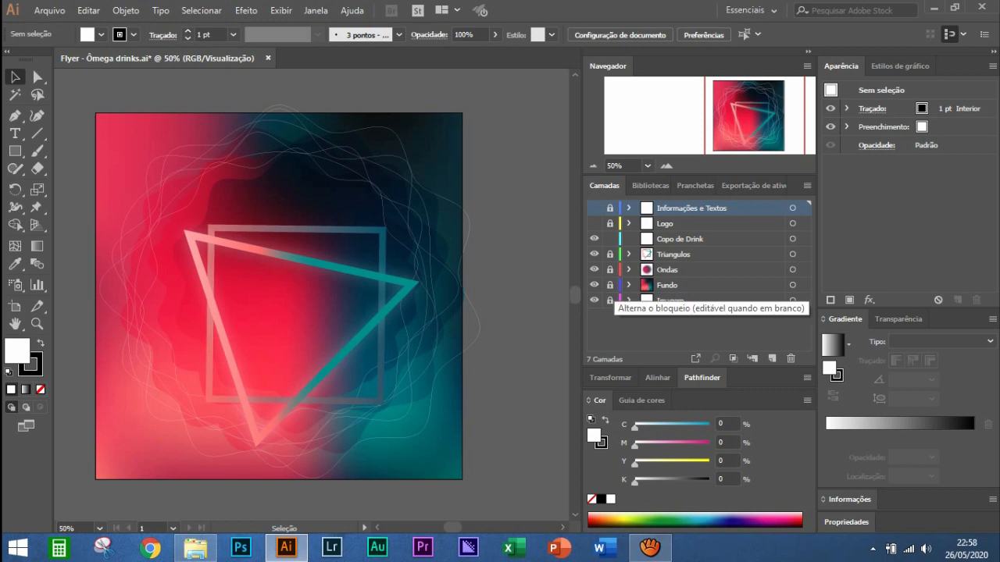
drag(610, 285, 610, 253)
Examine the nested groups in the Ondas layer by selecting the inner group of filled wave shapes, and collapse the layer
click(629, 269)
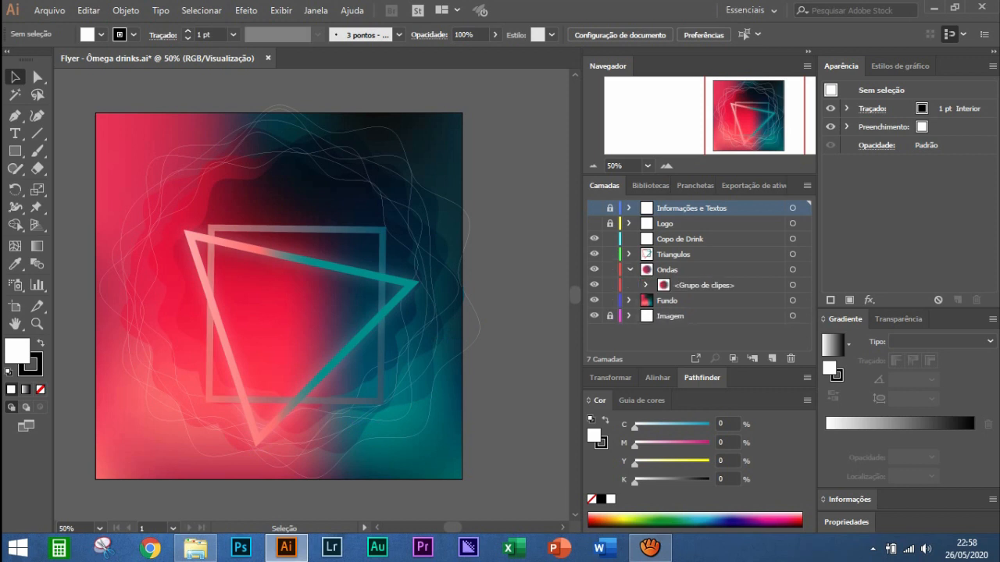
click(629, 269)
click(629, 270)
click(645, 285)
click(664, 315)
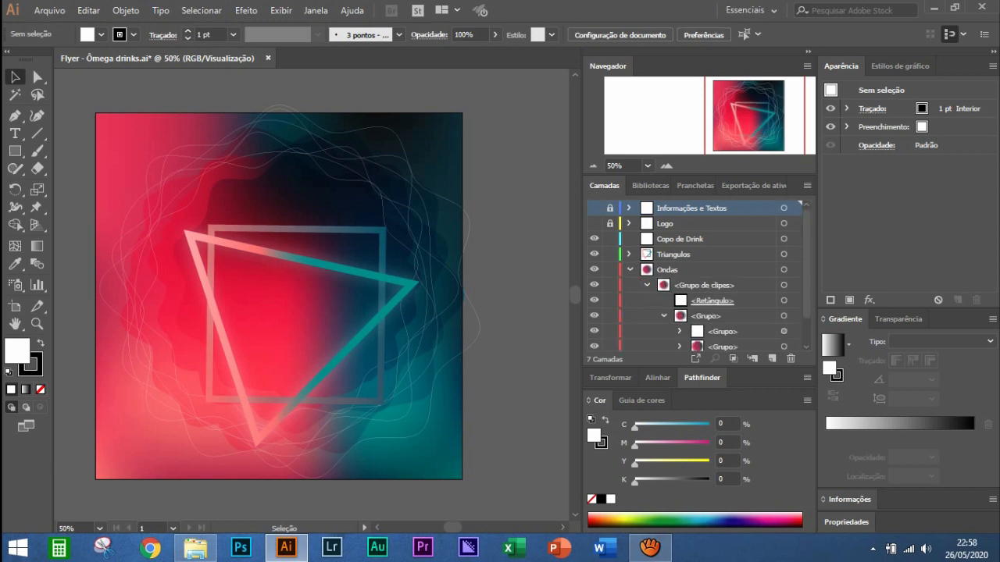
scroll(699, 274, down, 2)
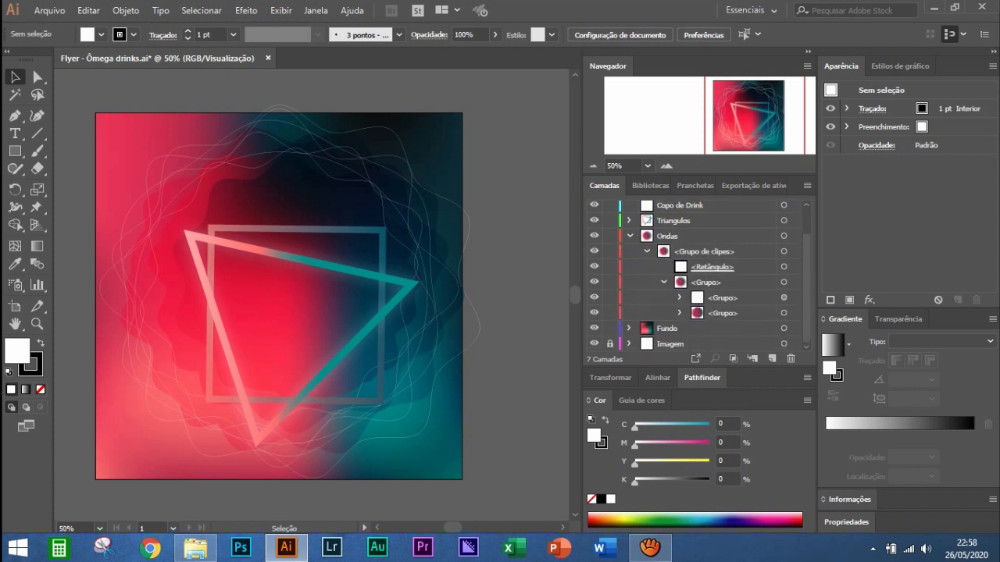
click(783, 313)
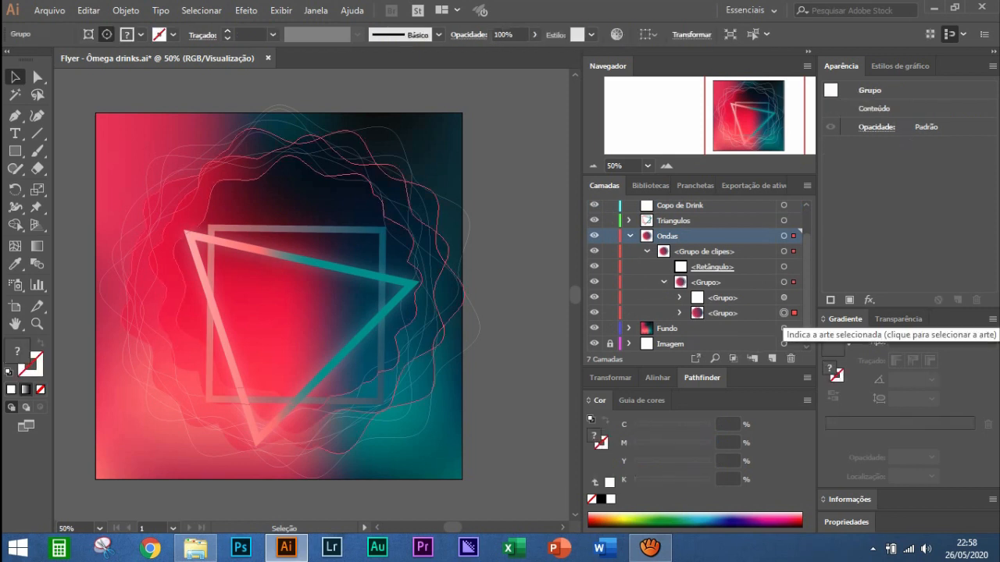
scroll(699, 273, up, 2)
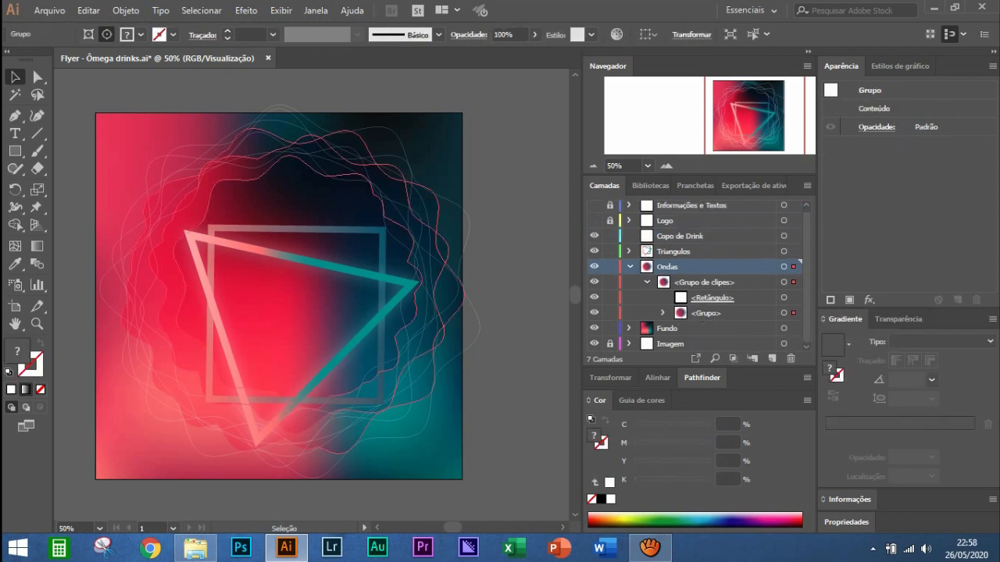
click(630, 268)
Expand the Fundo layer and select its gradient mesh to examine the mesh points
click(671, 285)
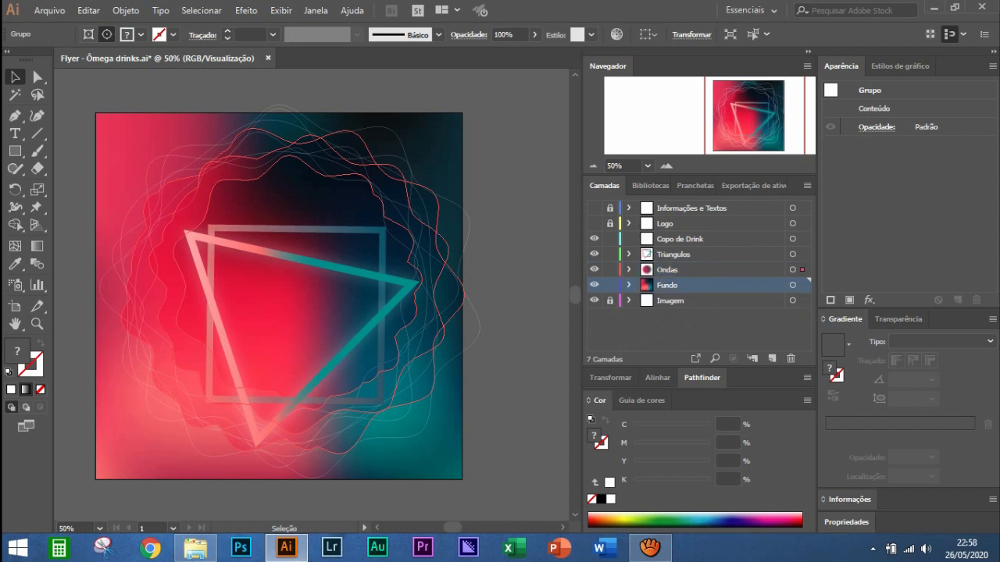
click(630, 285)
click(687, 301)
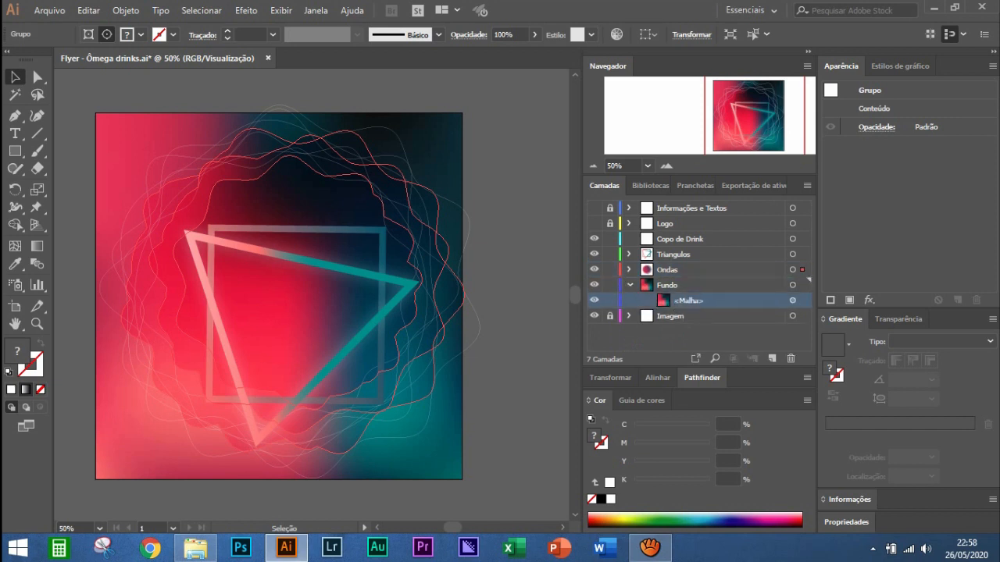
click(793, 300)
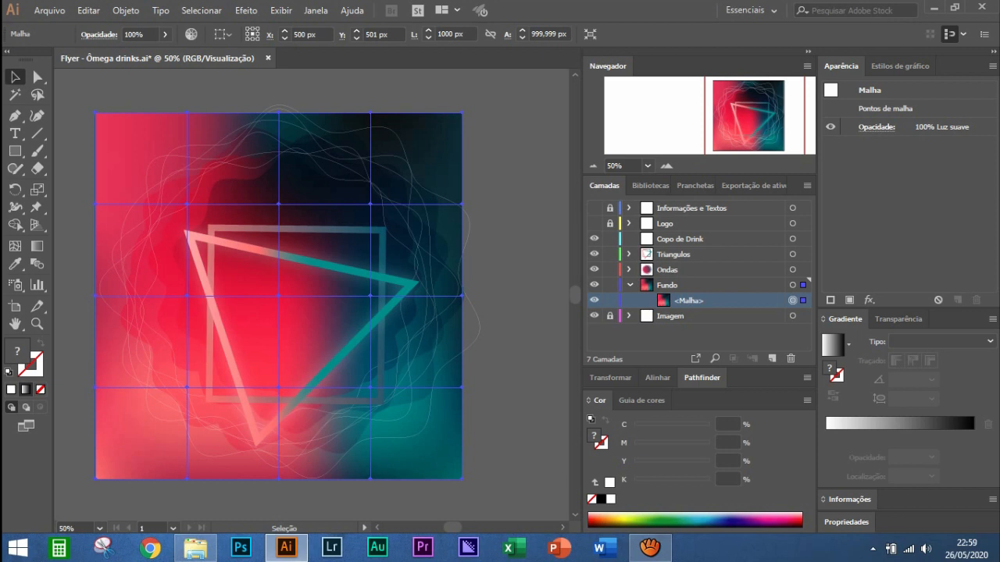
Collapse and lock the Fundo layer, and toggle its visibility off and back on
click(630, 285)
click(610, 285)
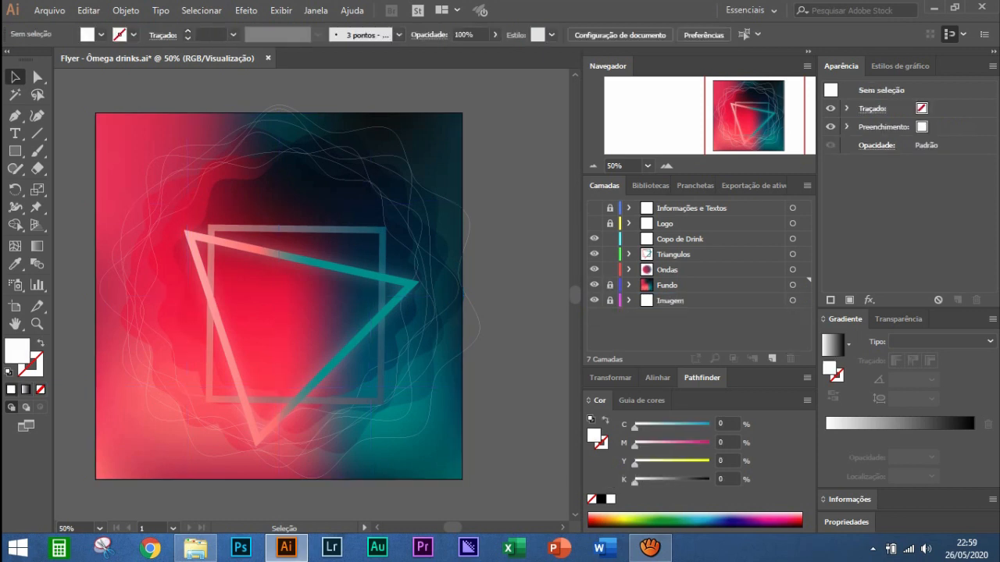
click(593, 300)
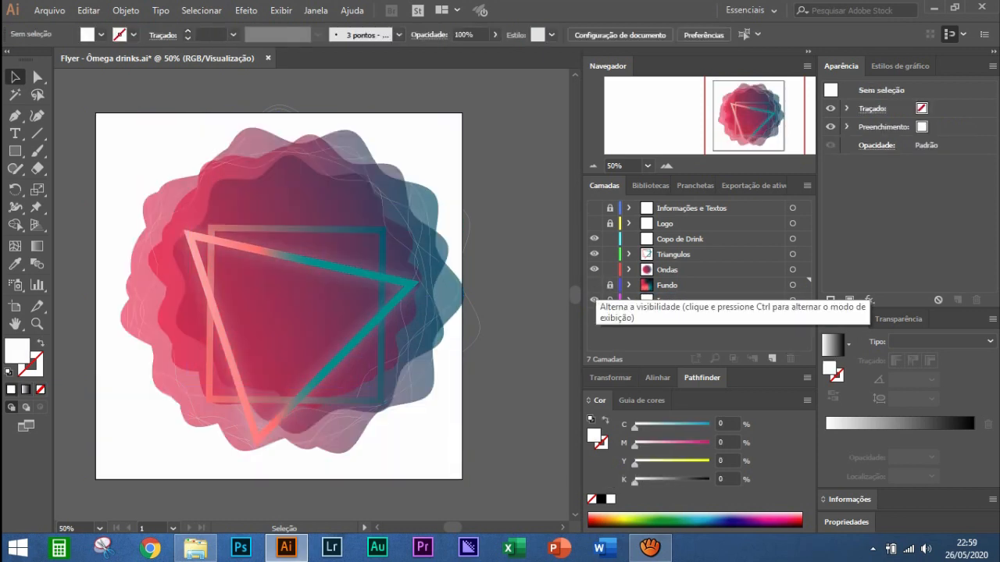
click(594, 300)
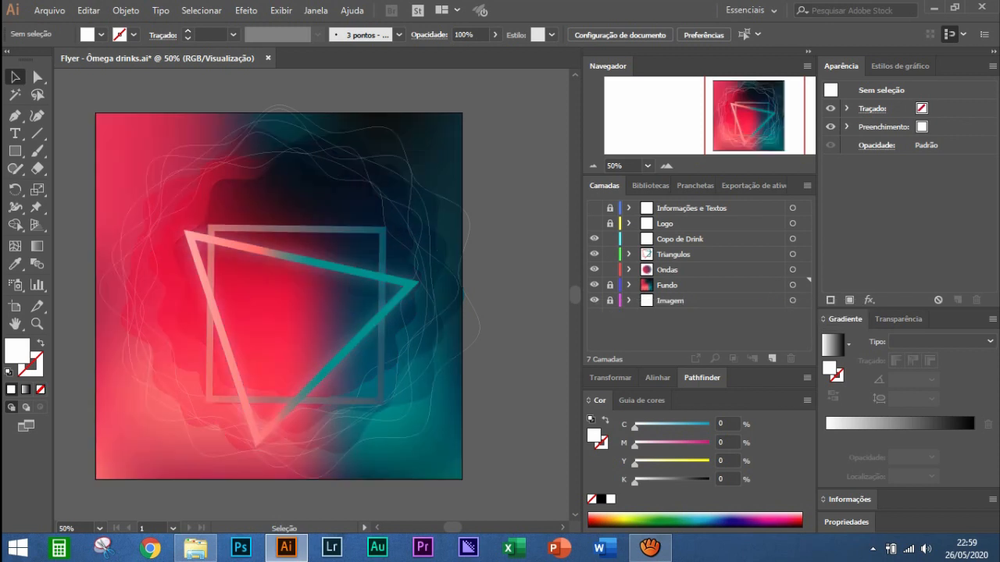
Select all artwork on the Ondas and Triangulos layers together
click(667, 270)
click(673, 254)
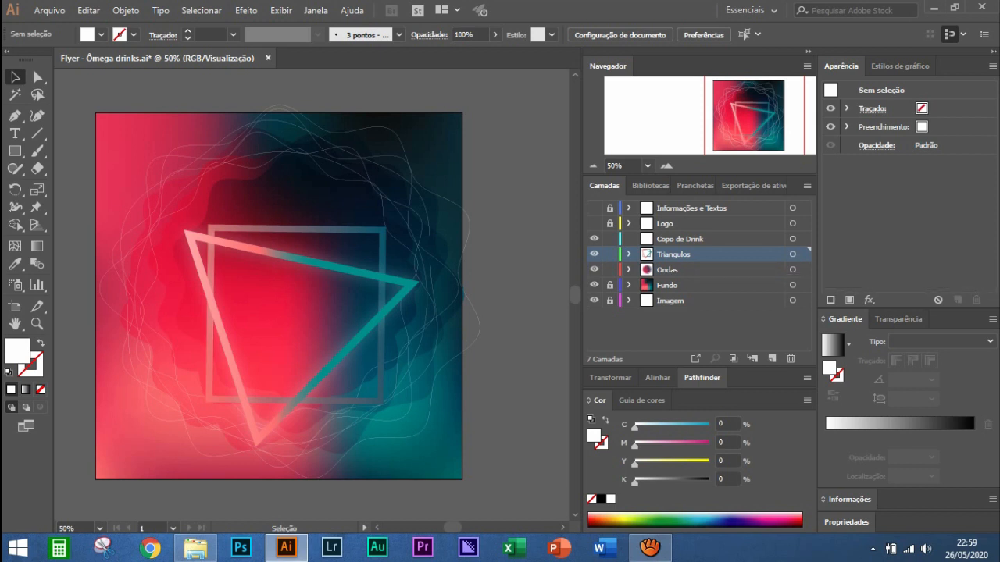
click(792, 270)
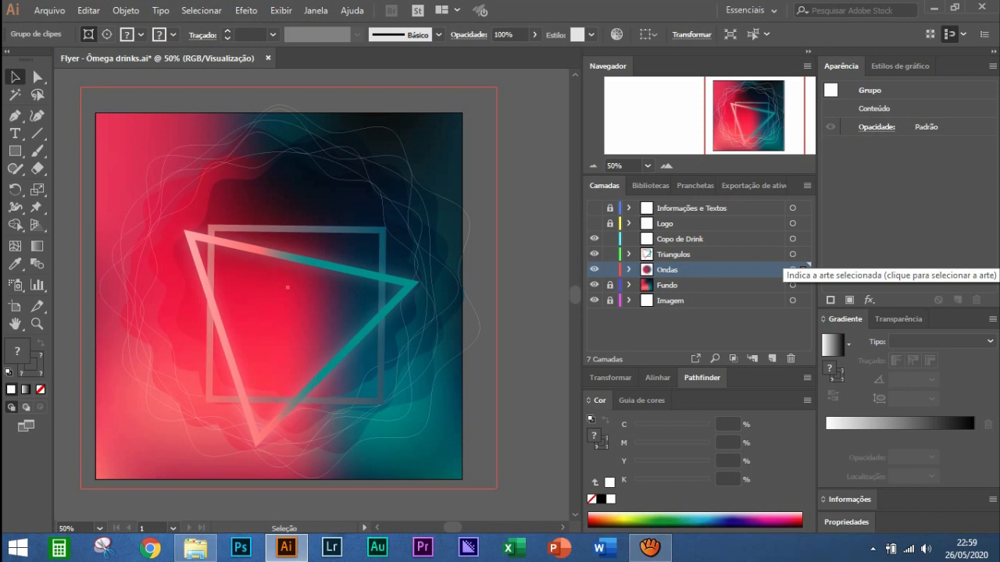
click(773, 254)
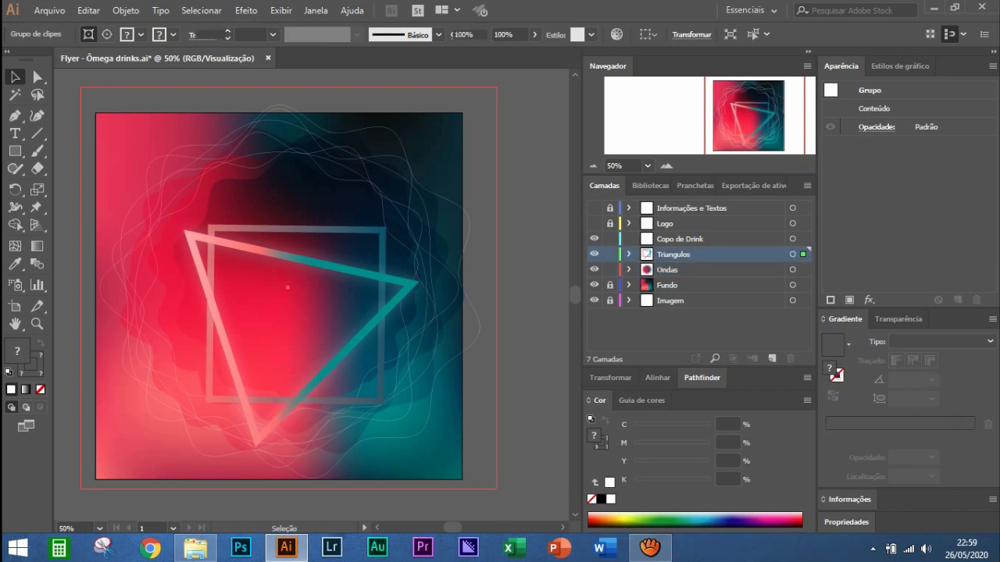
shift+click(792, 254)
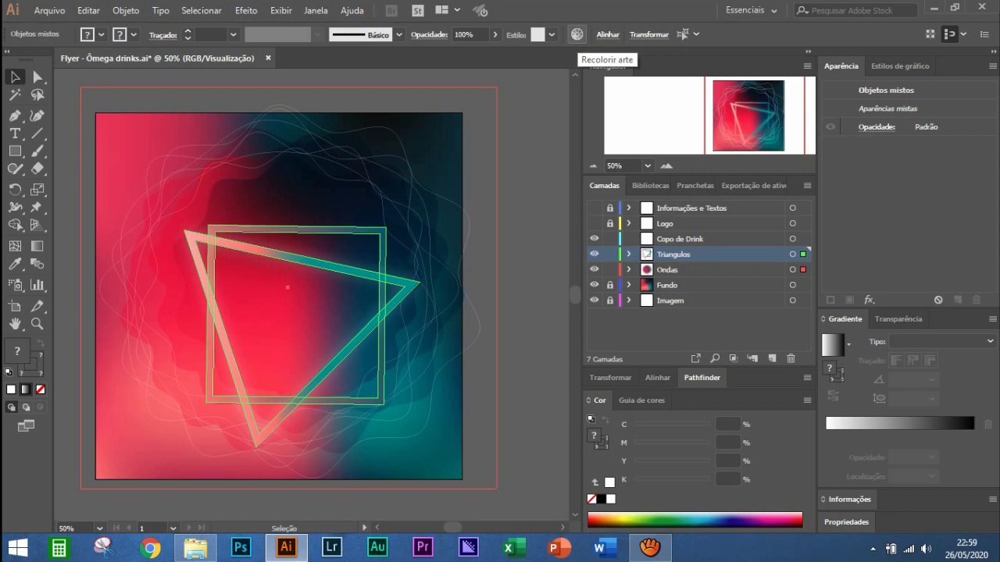
Use Recolor Artwork on the selected waves and frames to turn coral into yellow, crimson into orange and pink into light yellow
click(577, 34)
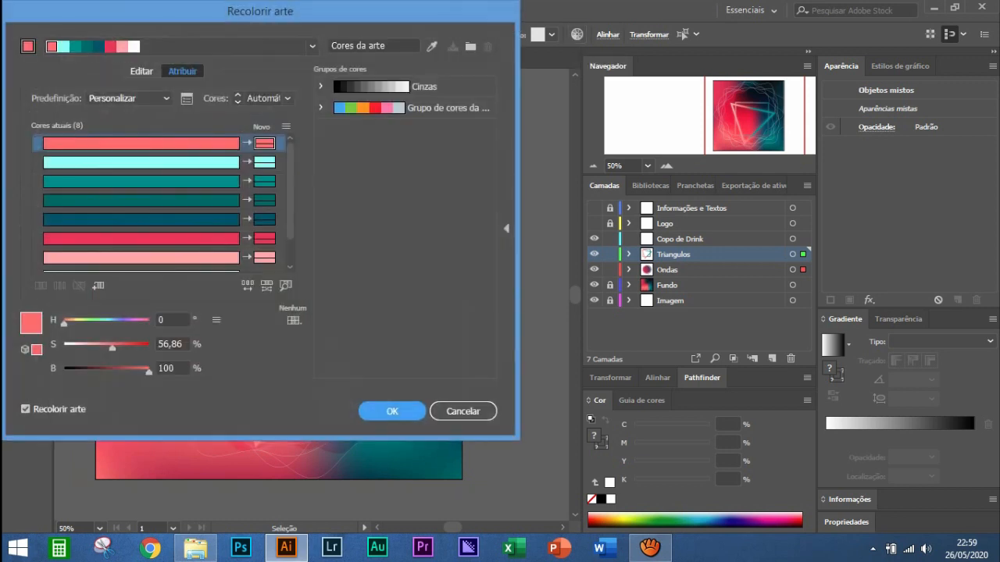
drag(259, 11, 713, 69)
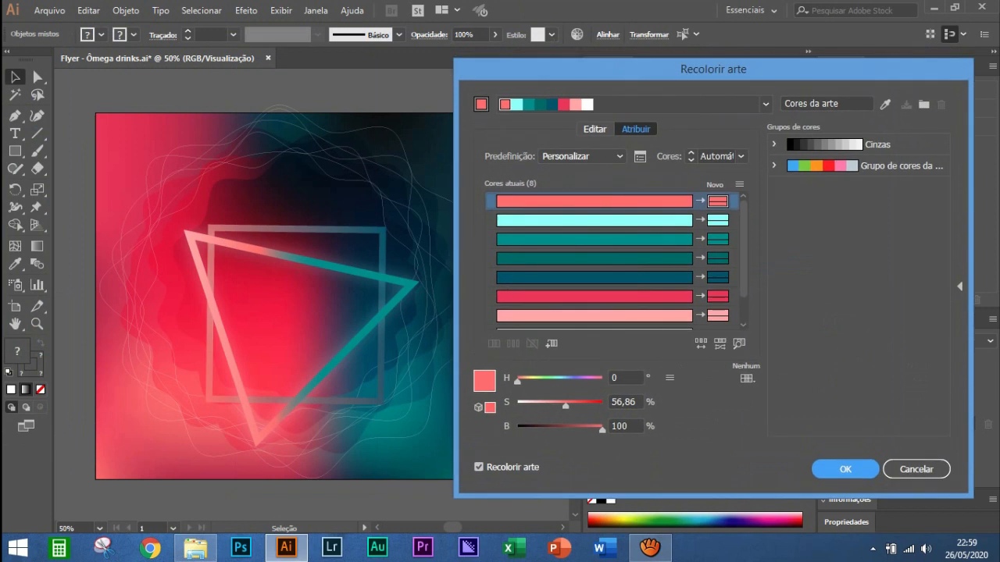
scroll(610, 258, down, 1)
scroll(610, 258, up, 1)
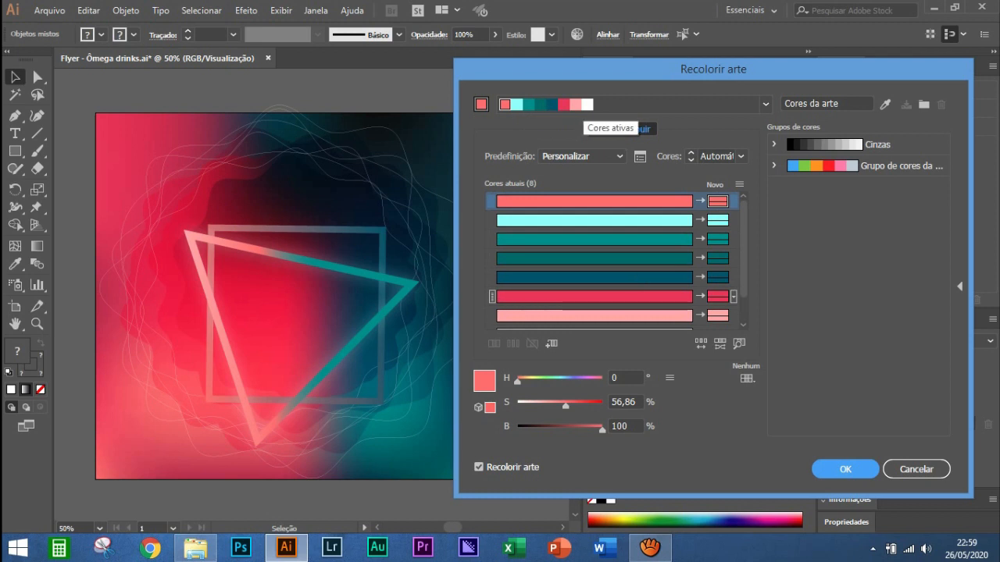
scroll(645, 305, down, 1)
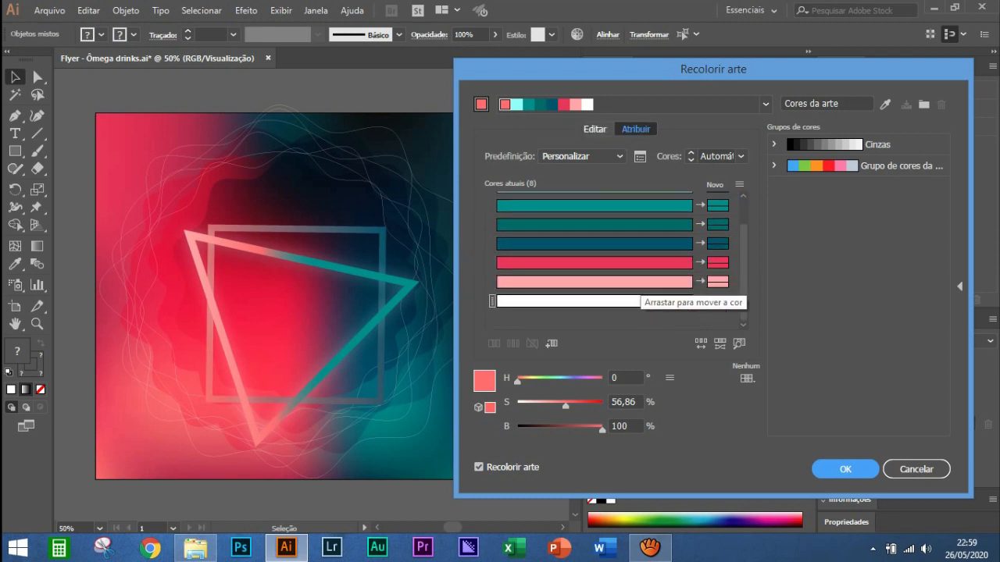
scroll(646, 311, up, 1)
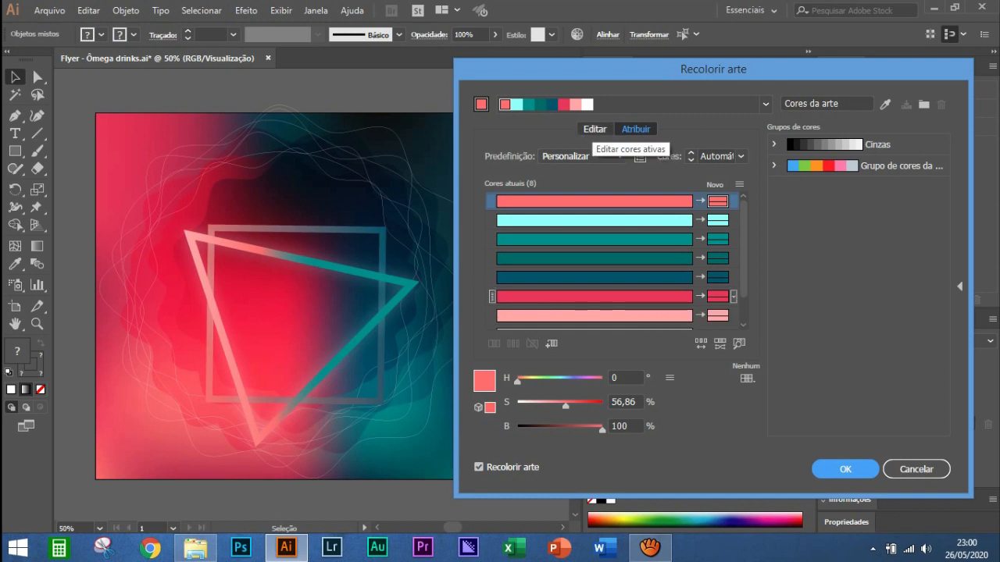
click(595, 128)
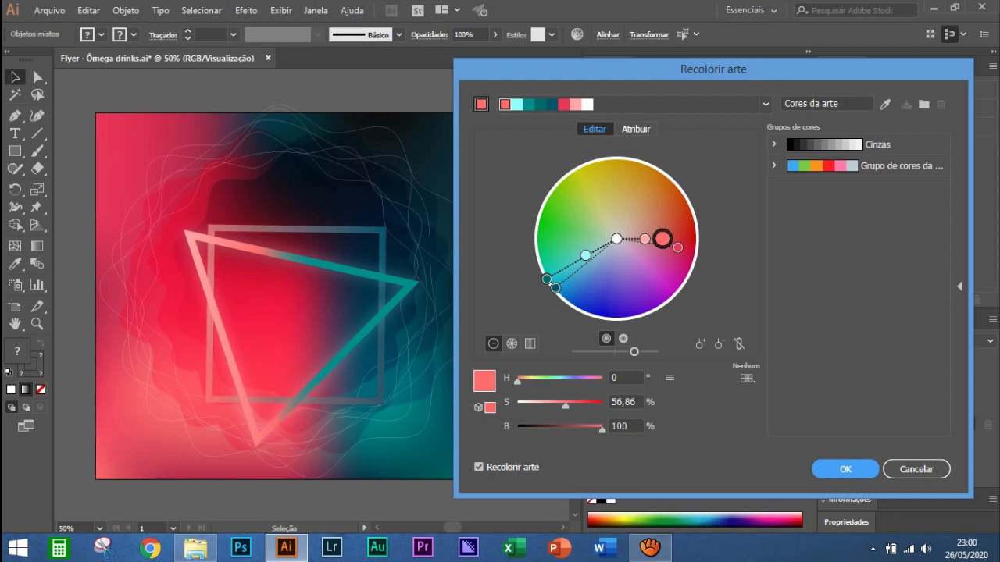
mouse_move(662, 239)
mouse_down()
mouse_move(661, 208)
mouse_move(617, 188)
mouse_move(599, 186)
mouse_move(601, 195)
mouse_up()
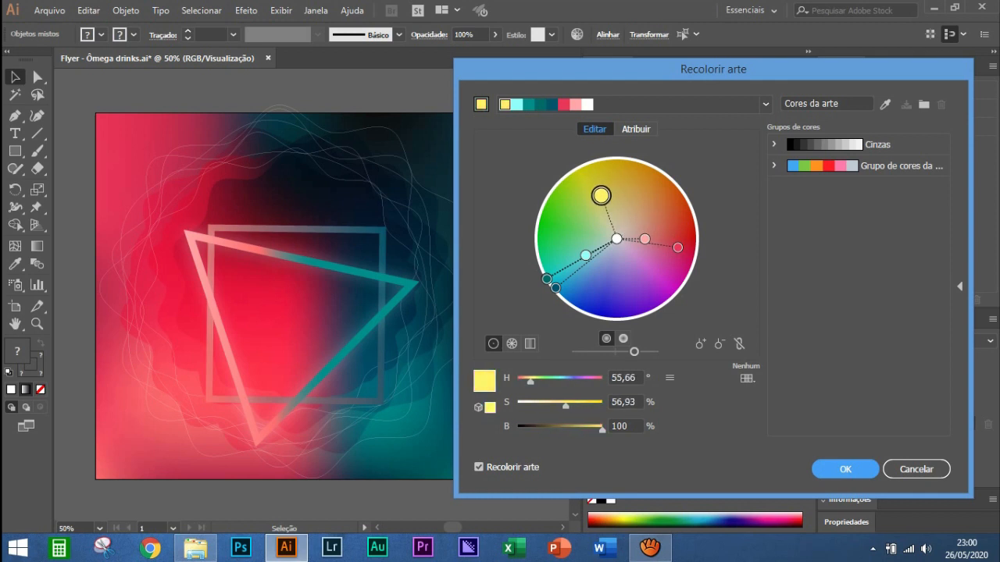
mouse_move(645, 239)
mouse_down()
mouse_move(647, 216)
mouse_move(601, 176)
mouse_move(600, 194)
mouse_move(643, 173)
mouse_up()
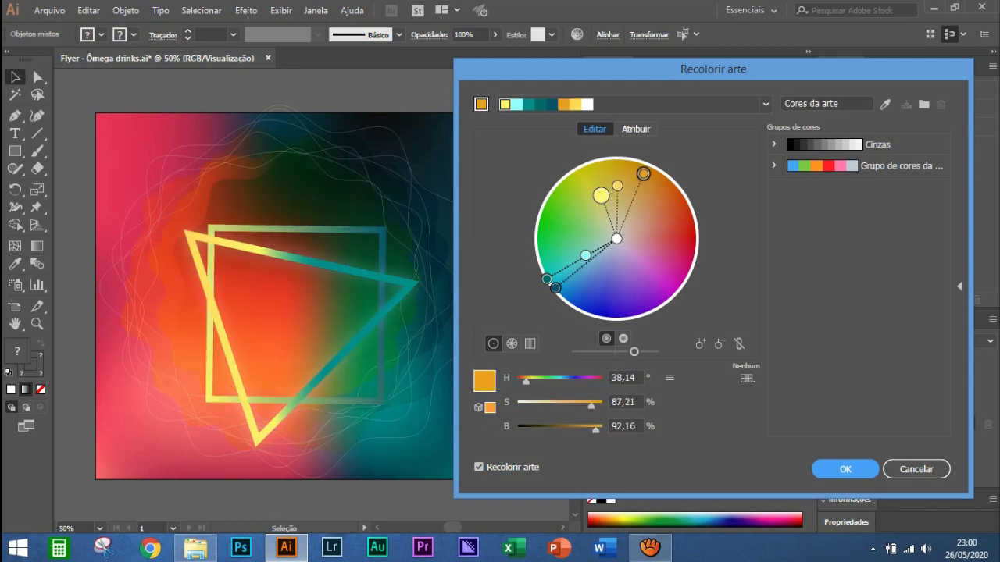
Darken the dark blue, dark teal and light cyan colors to 11%, 6% and 8% brightness respectively
click(556, 287)
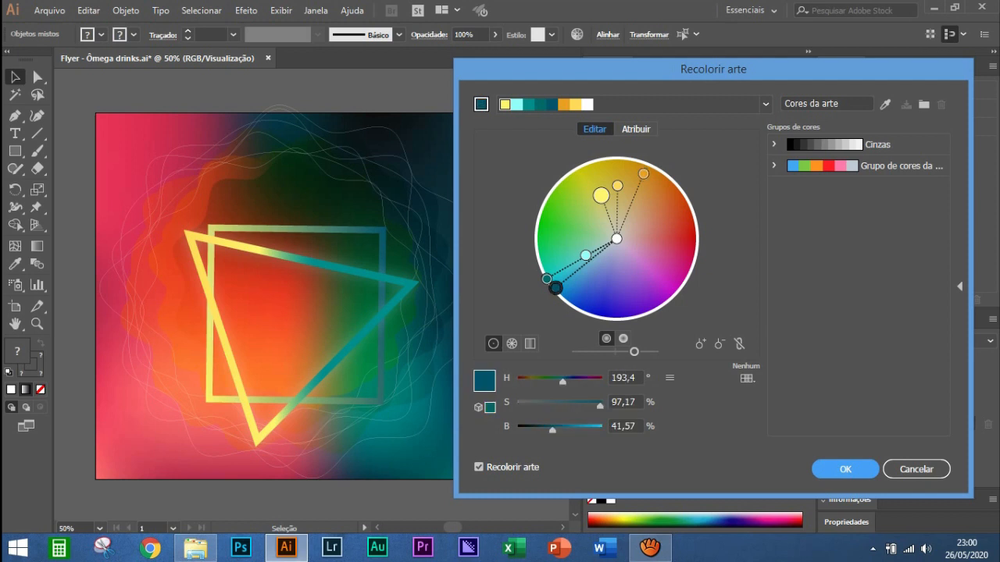
drag(553, 430, 527, 430)
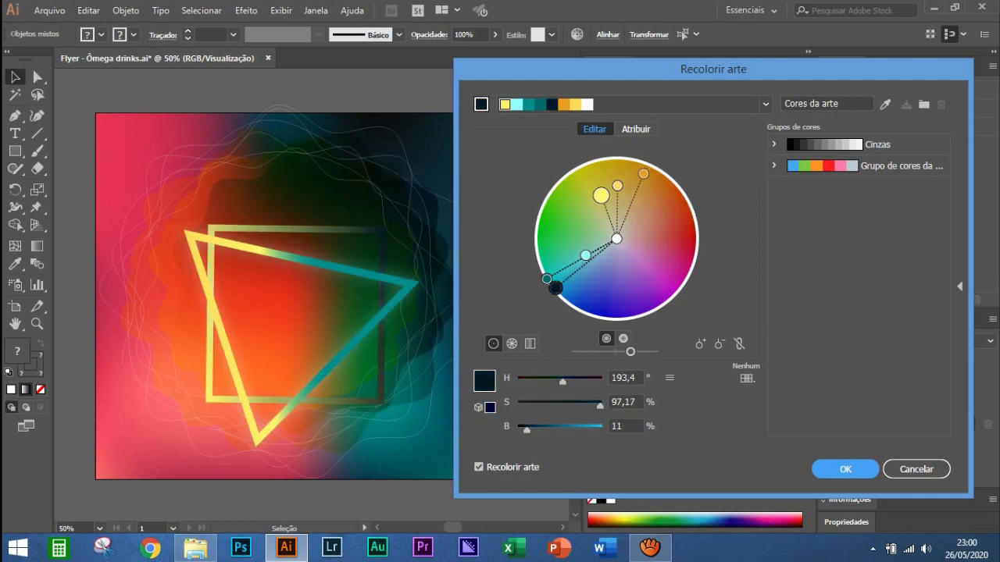
click(547, 279)
drag(551, 429, 522, 430)
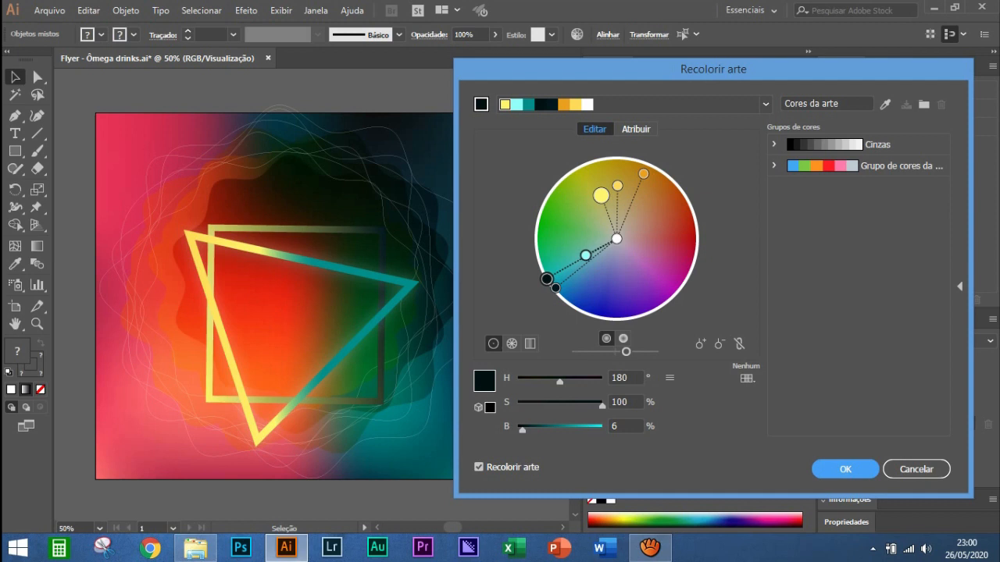
click(585, 254)
drag(601, 430, 524, 430)
drag(626, 352, 615, 352)
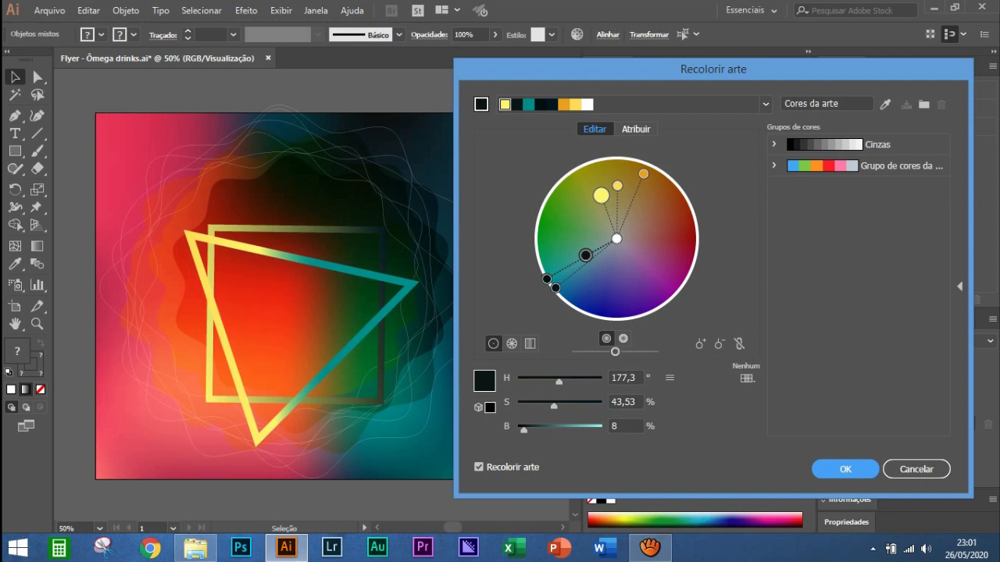
Warm the two light yellow tones to about hue 45° and hue 34°, both at about 51% saturation
mouse_move(601, 196)
mouse_down()
mouse_move(638, 205)
mouse_move(618, 191)
mouse_move(627, 193)
mouse_up()
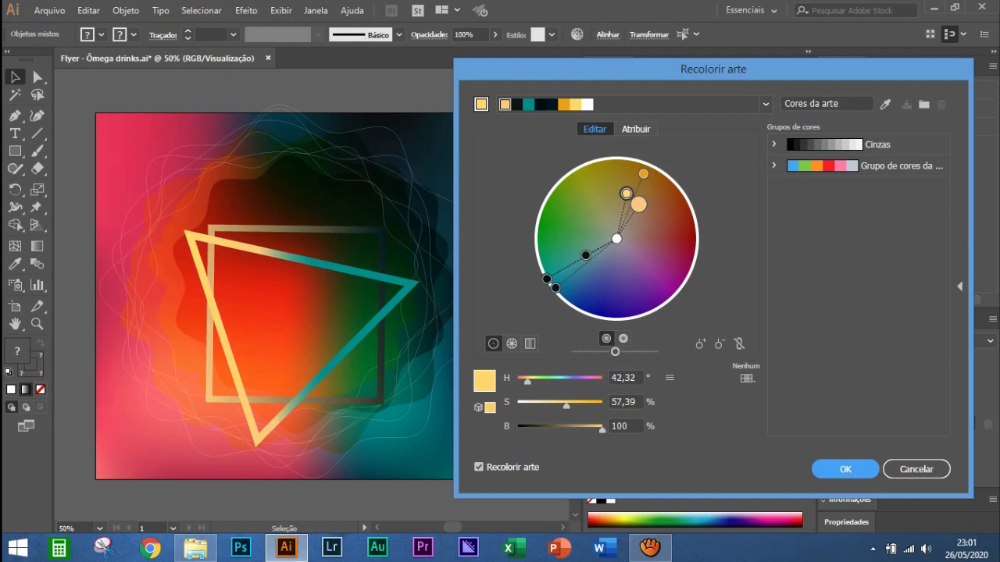
drag(626, 193, 619, 198)
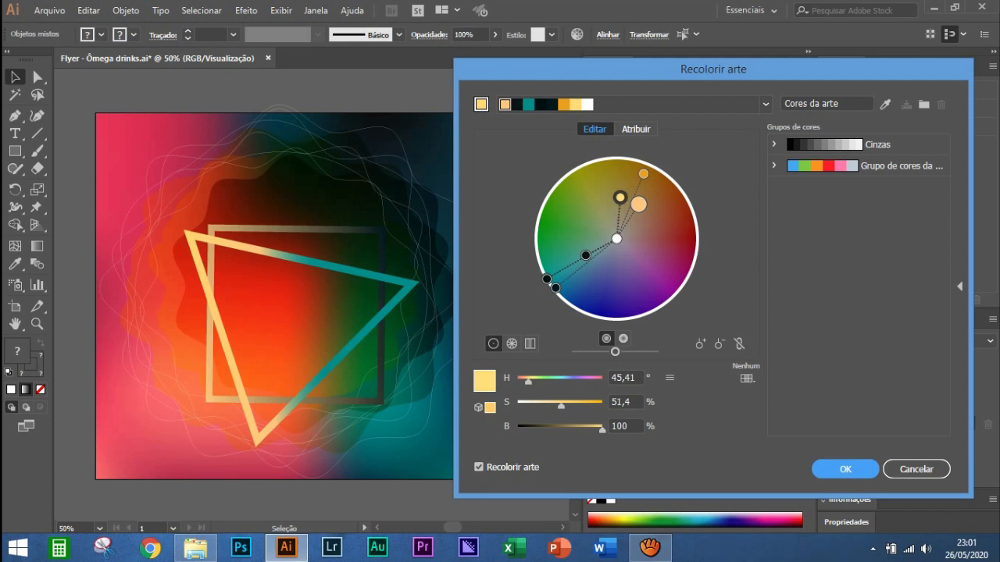
click(638, 204)
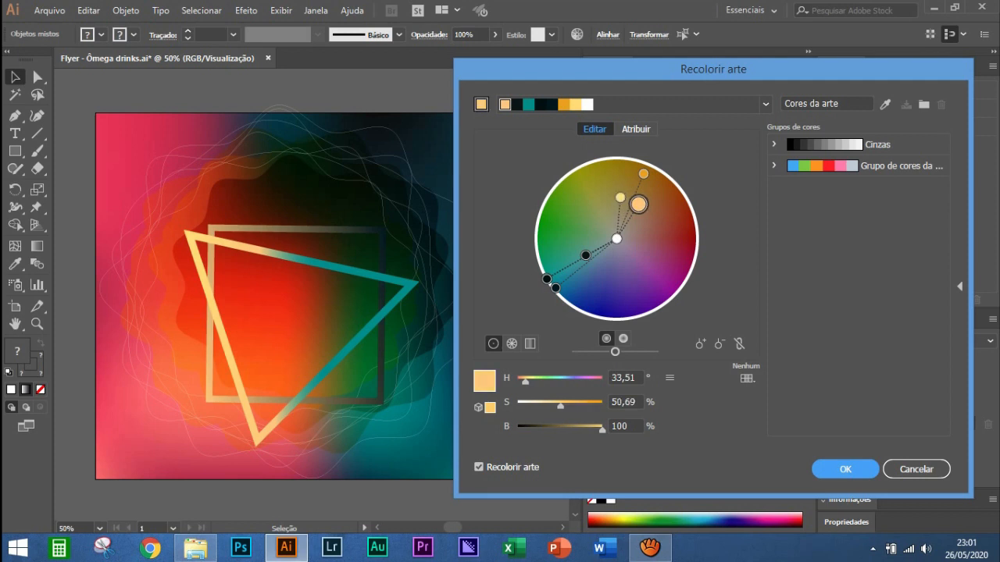
Reduce the saturation of the near-black blue to about 15% and the near-black teal to about 18%, and nudge the white slightly
click(529, 104)
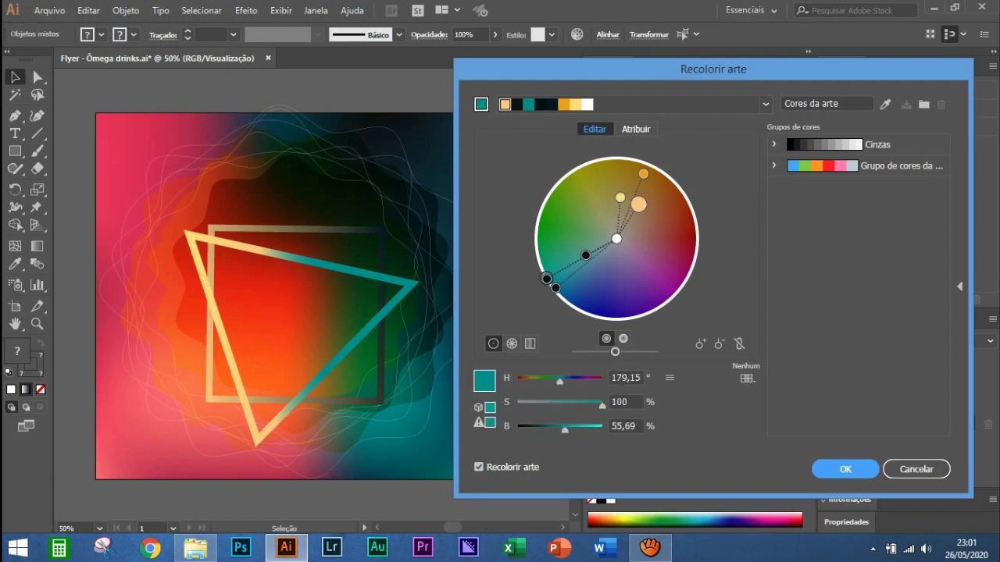
mouse_move(616, 239)
mouse_down()
mouse_move(603, 276)
mouse_move(576, 235)
mouse_move(567, 269)
mouse_move(617, 239)
mouse_up()
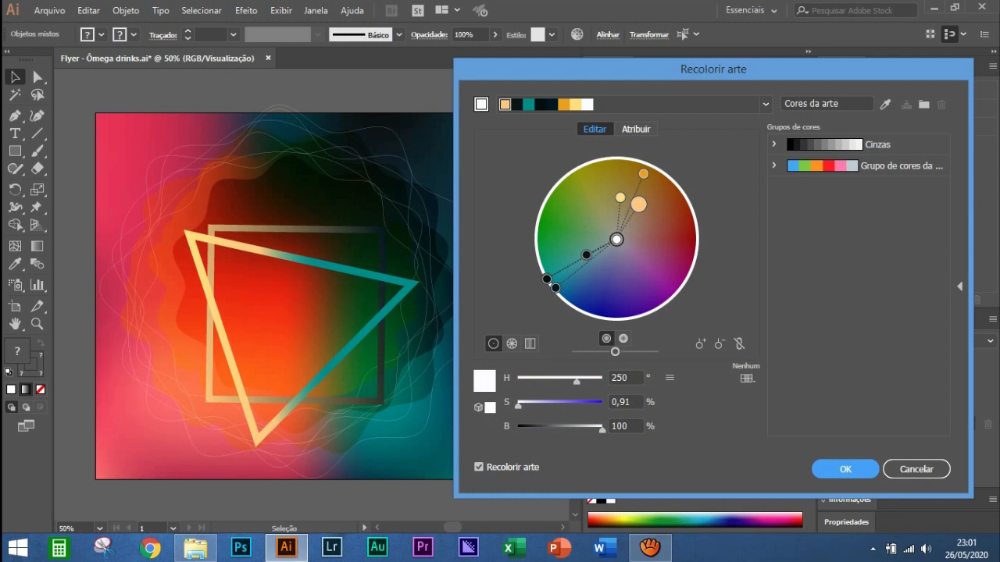
mouse_move(554, 287)
mouse_down()
mouse_move(563, 266)
mouse_move(607, 247)
mouse_up()
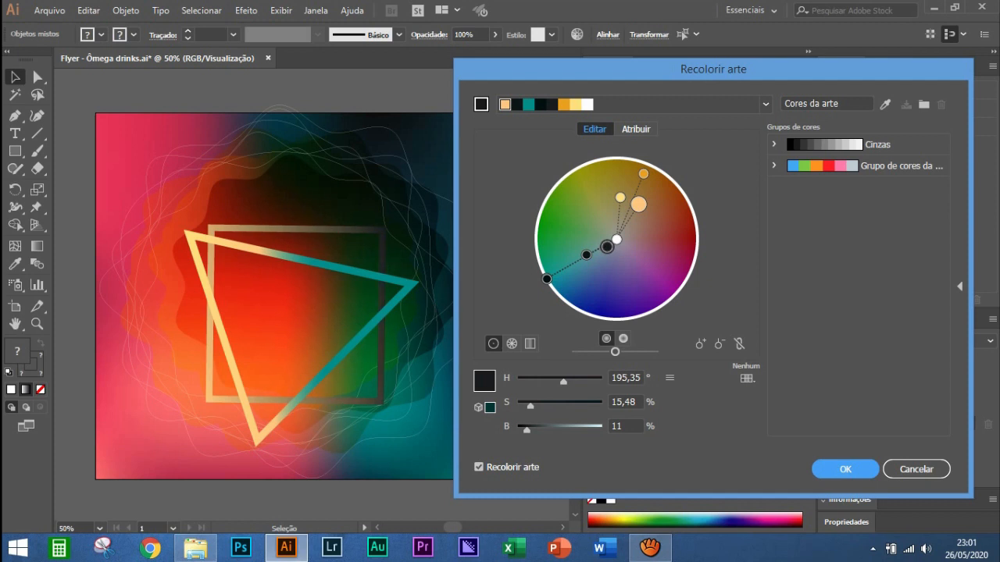
click(547, 280)
drag(548, 280, 601, 237)
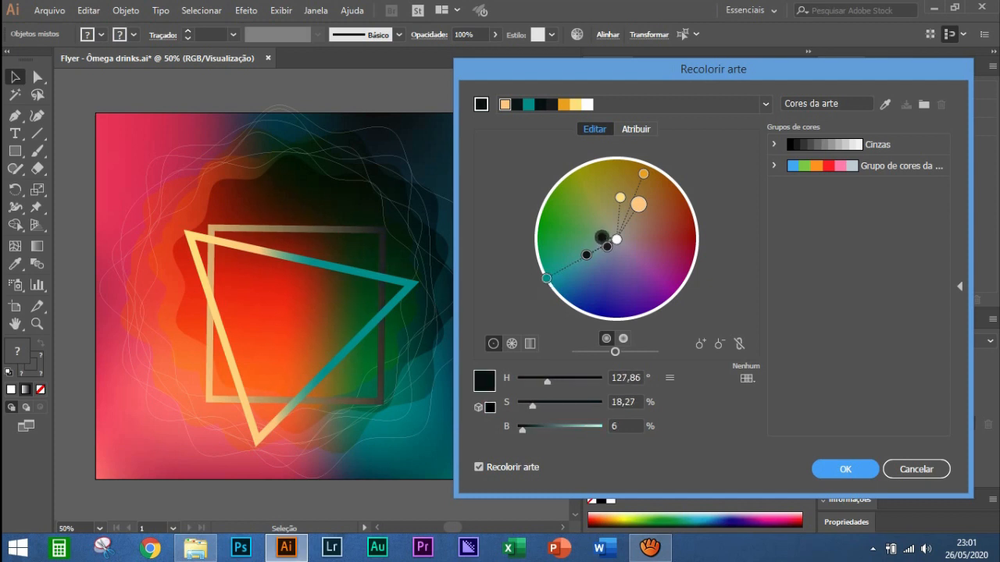
Change the remaining bright teal to a dark purplish gray (hue about 286°, saturation about 15%, brightness 19%) and apply the recoloring
click(547, 278)
drag(547, 278, 623, 249)
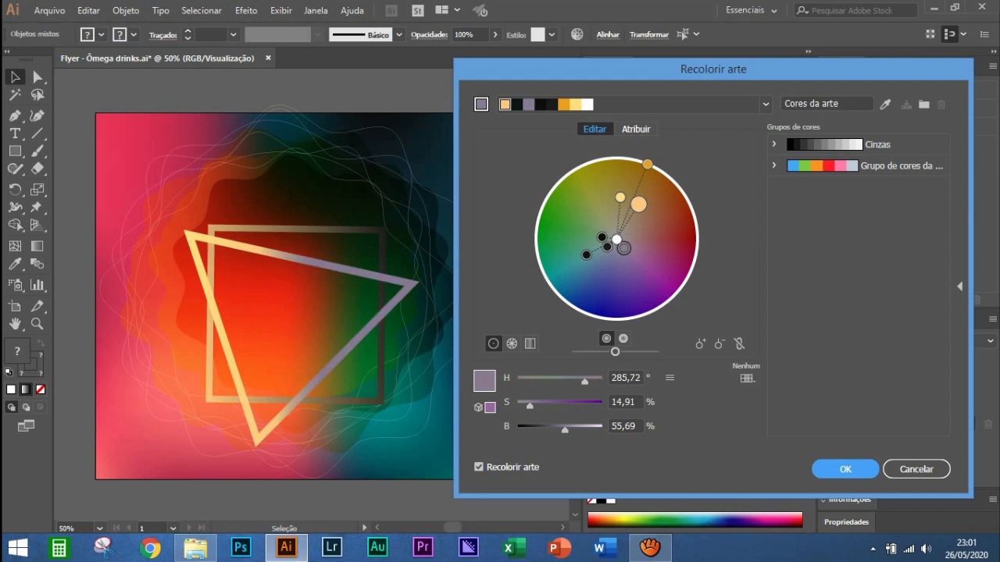
drag(565, 429, 534, 430)
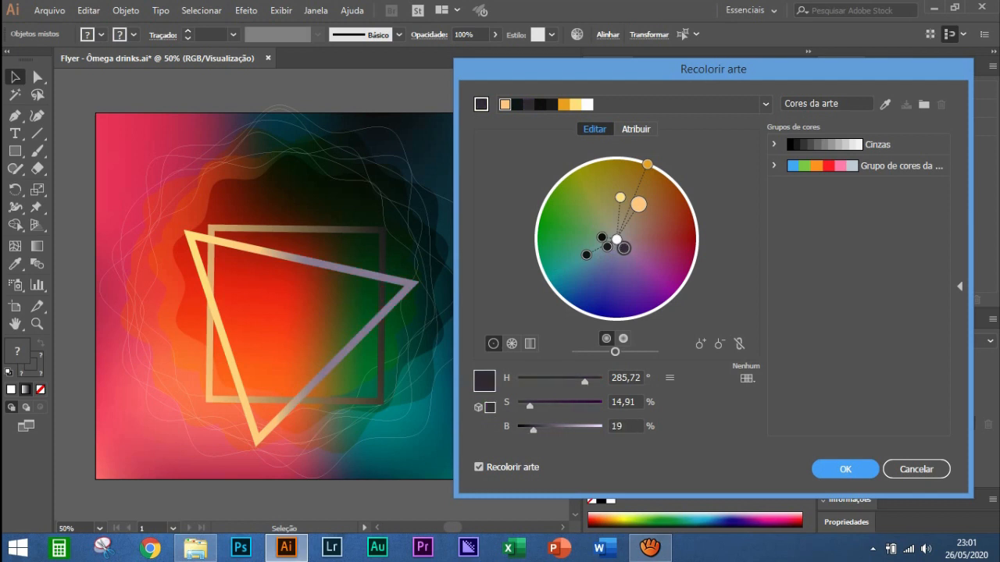
key(Return)
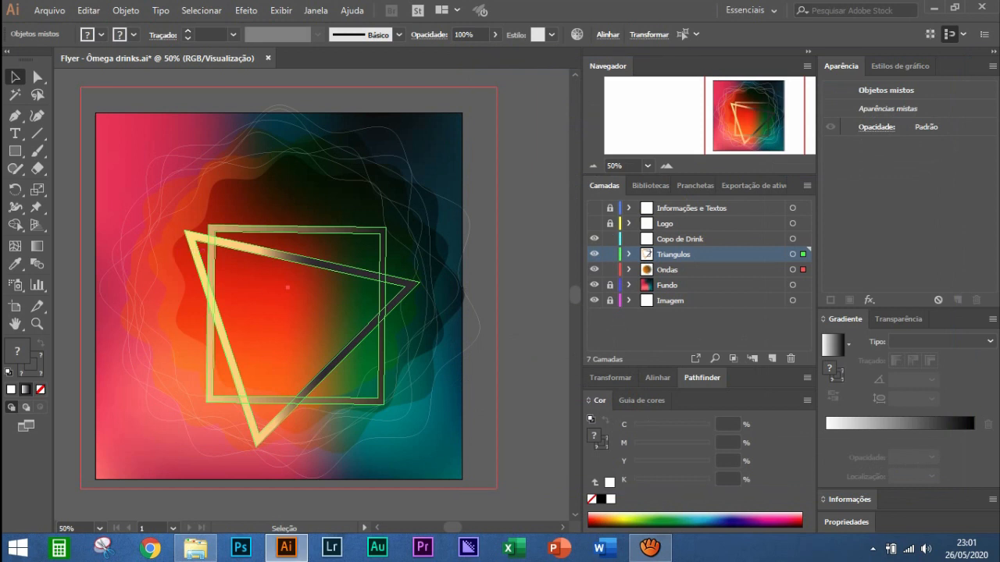
Deselect the artwork, check it with the Fundo layer hidden, and make the Fundo, Logo and Informações e Textos layers visible
click(594, 285)
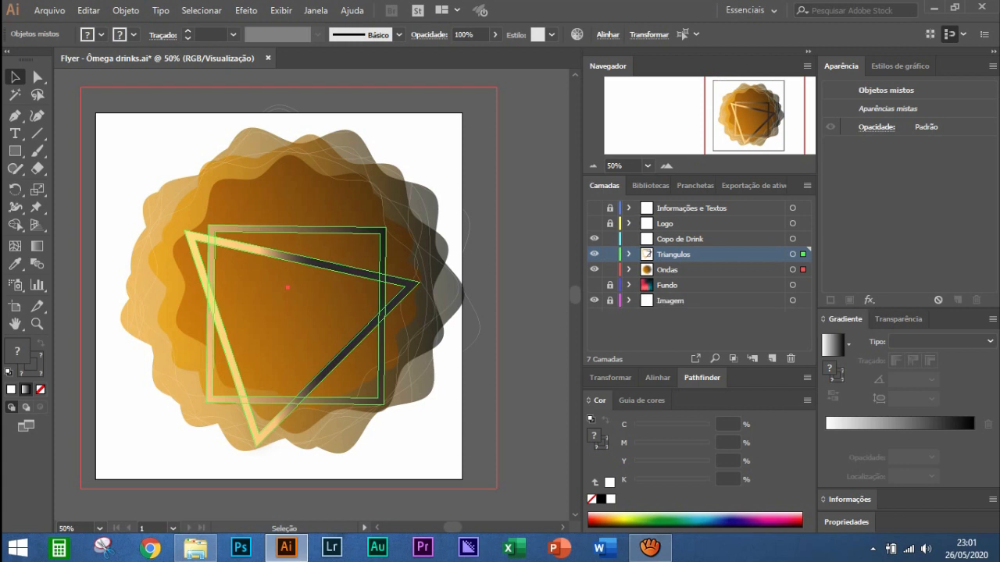
key(ctrl+shift+a)
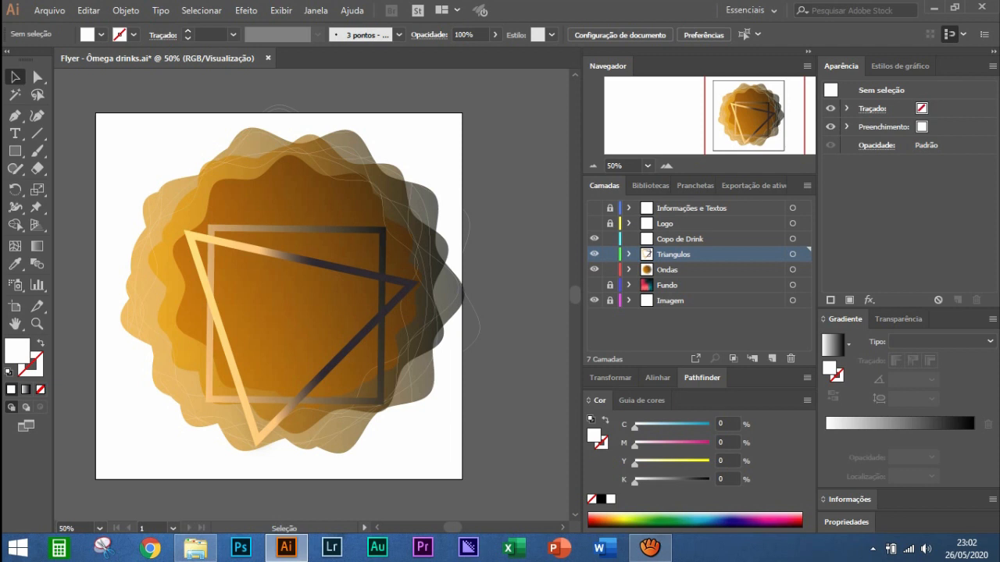
click(594, 285)
click(594, 223)
click(594, 208)
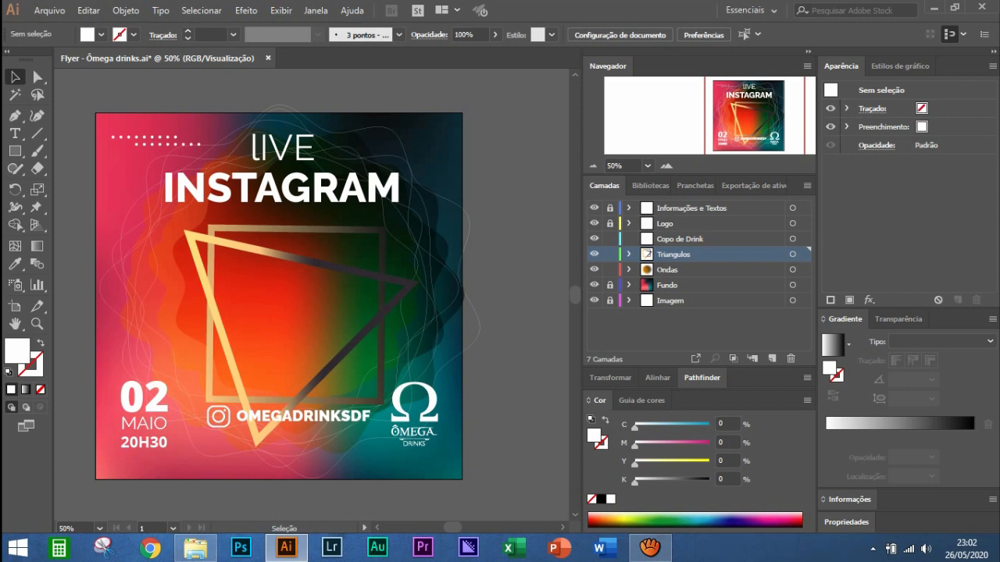
Save the recolored flyer document
click(50, 11)
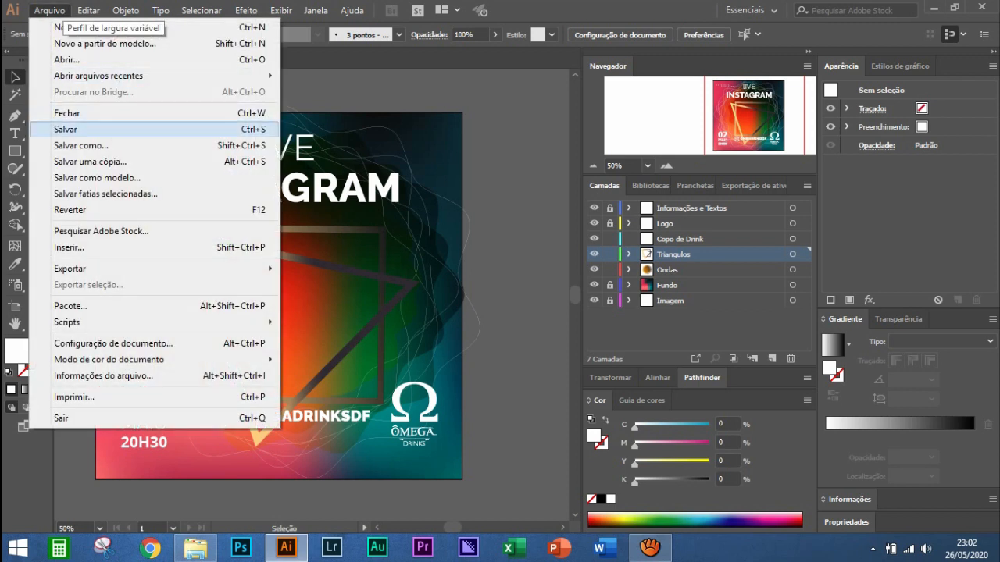
click(78, 129)
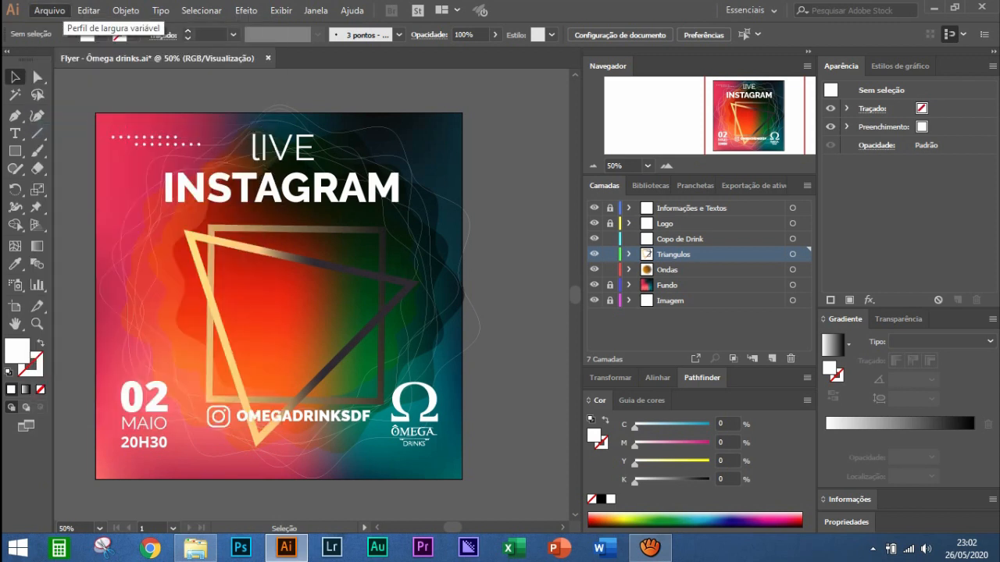
click(49, 10)
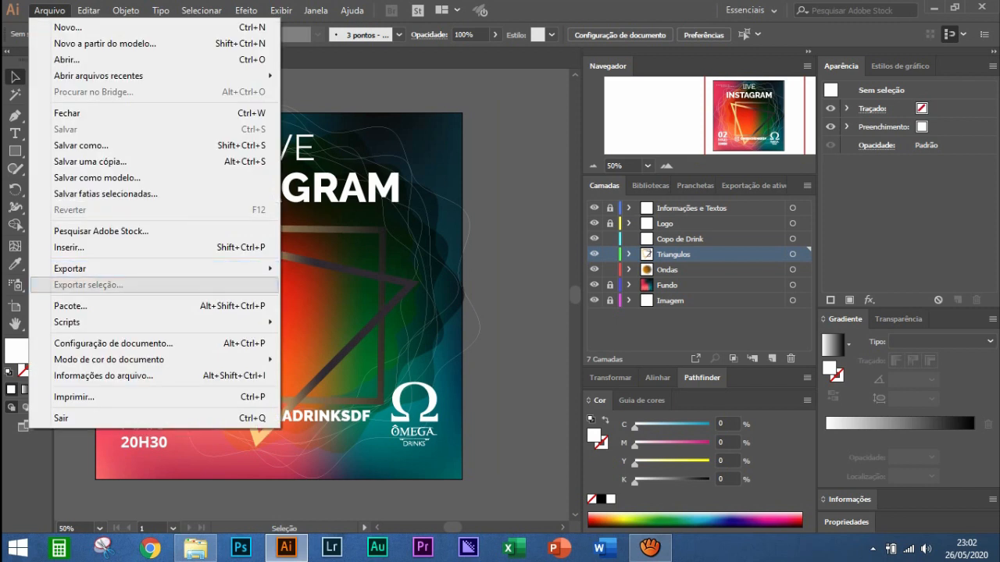
mouse_move(78, 268)
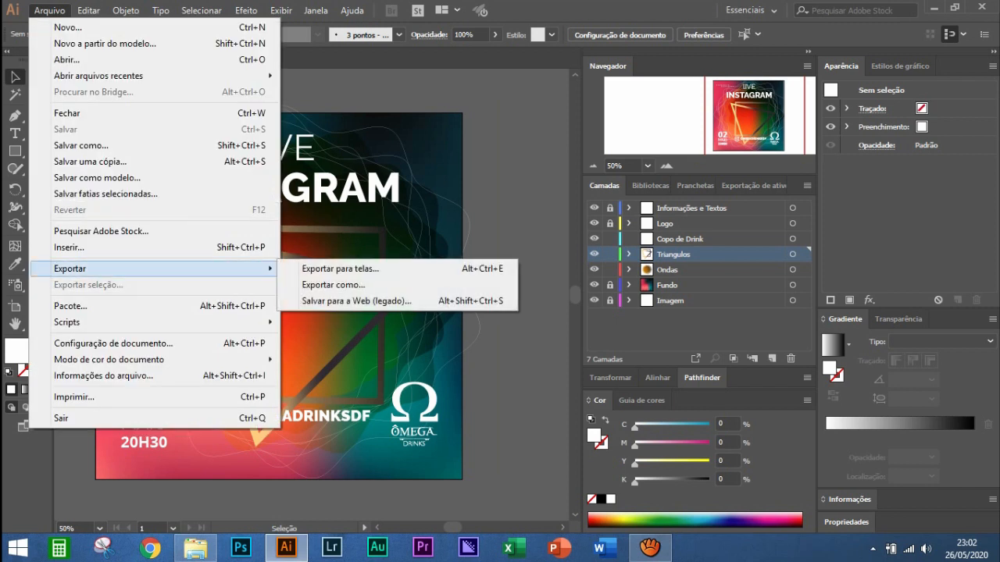
click(333, 285)
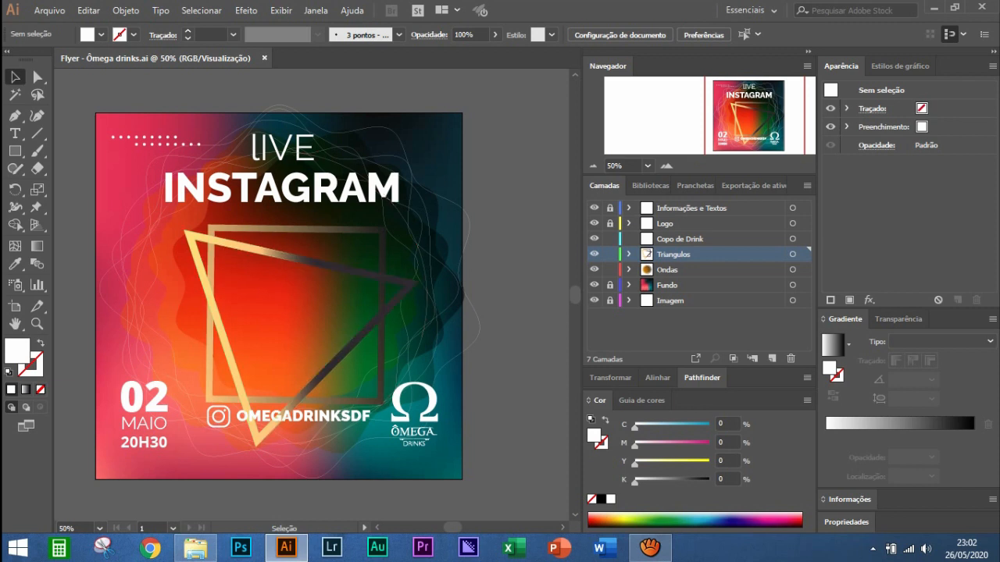
Lock the Ondas, Triangulos and Copo de Drink layers
click(610, 269)
click(610, 254)
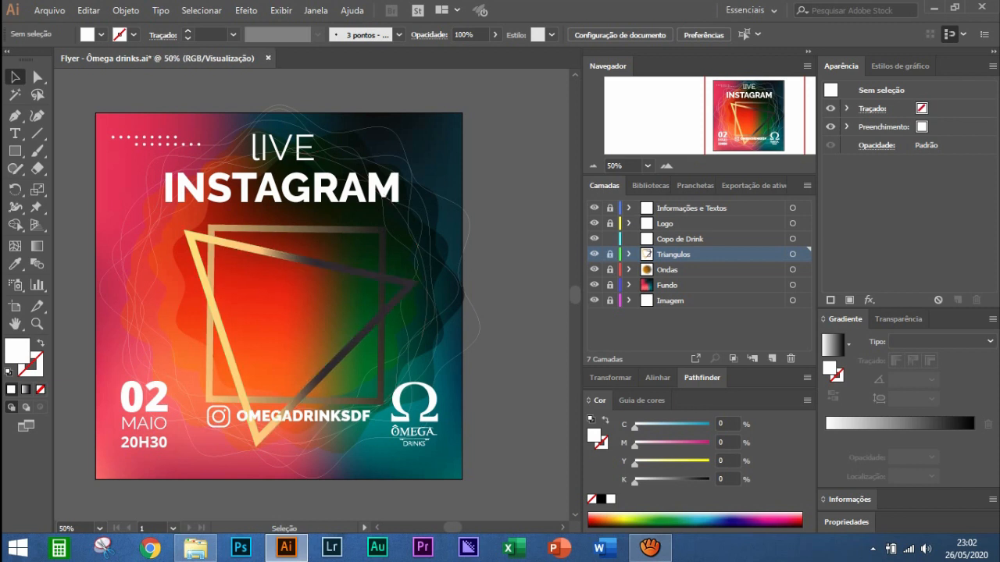
click(610, 239)
Start exporting the flyer with the Export As command
key(alt+a)
key(Right)
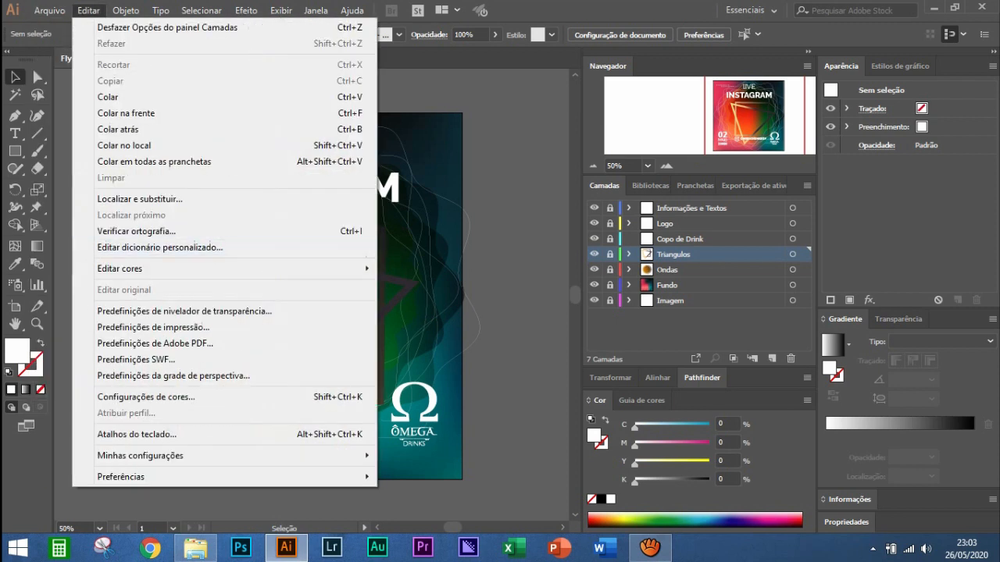
key(Left)
key(Down)
key(Down)
key(Down)
key(Down)
key(Down)
key(Down)
key(Down)
key(Down)
key(Down)
key(Down)
key(Down)
key(Down)
key(Right)
key(Down)
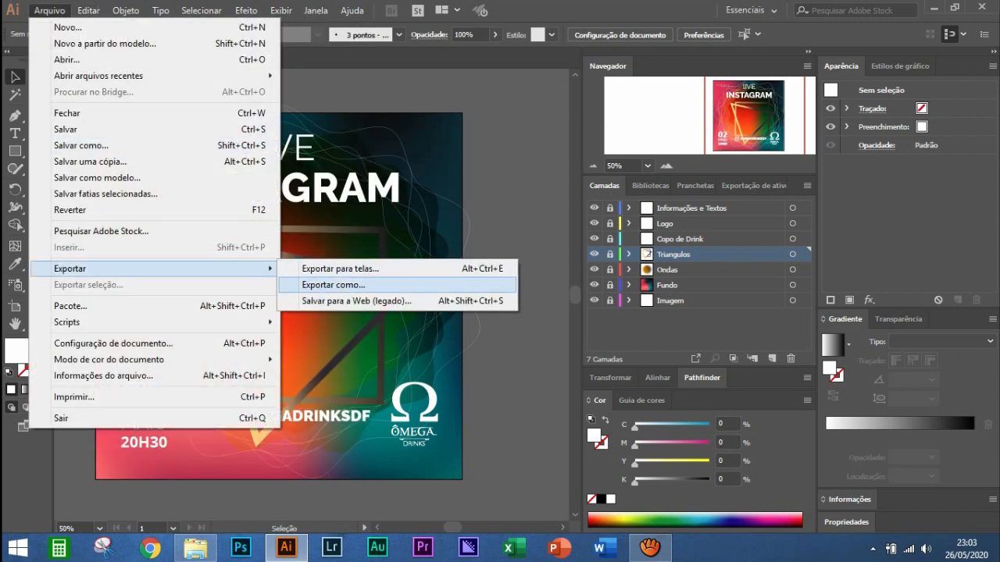
key(Return)
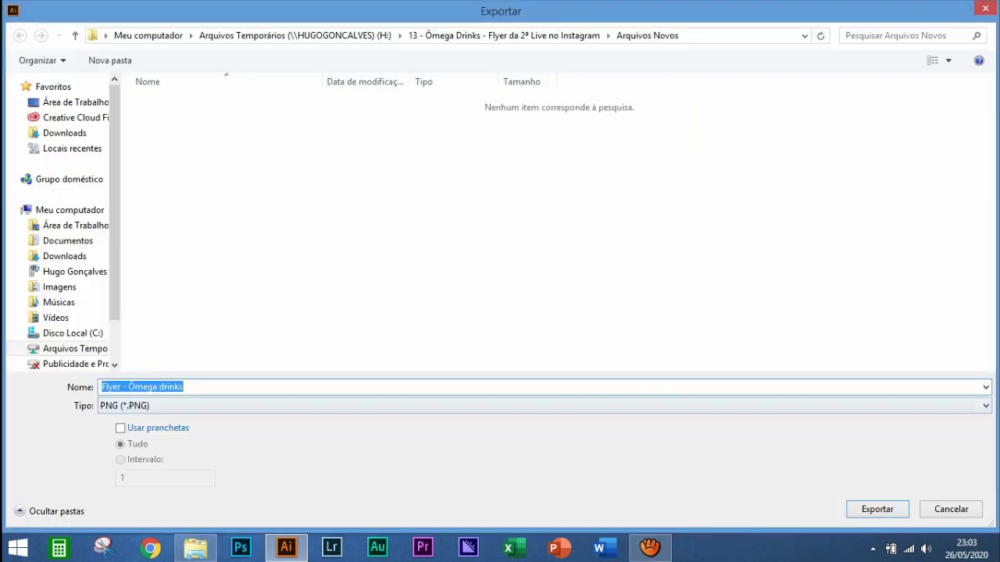
Export the flyer in Photoshop (*.PSD) format as Flyer - Ômega drinks into the Arquivos Novos folder
key(Tab)
key(alt+Down)
key(Down)
key(Down)
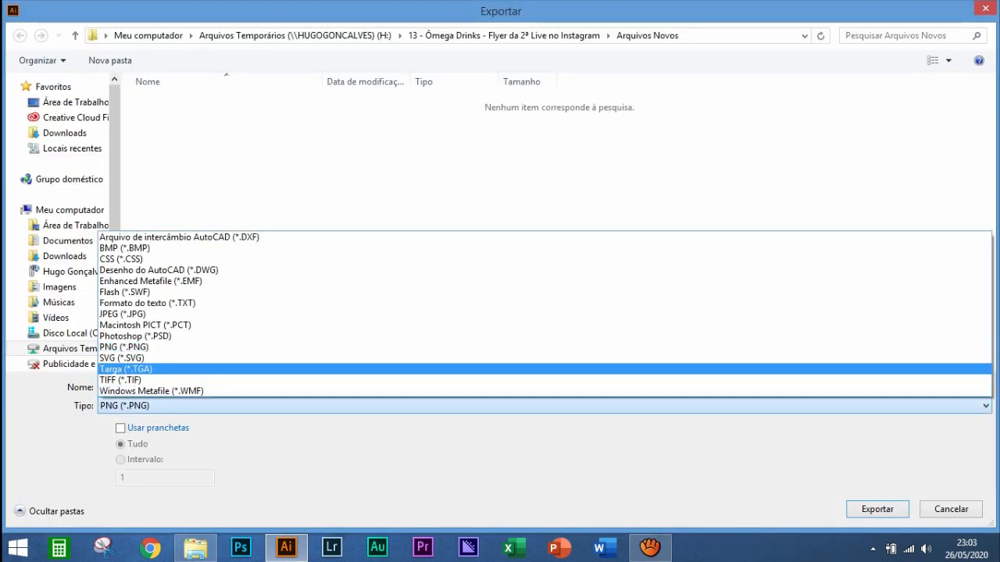
key(Up)
key(Up)
key(Up)
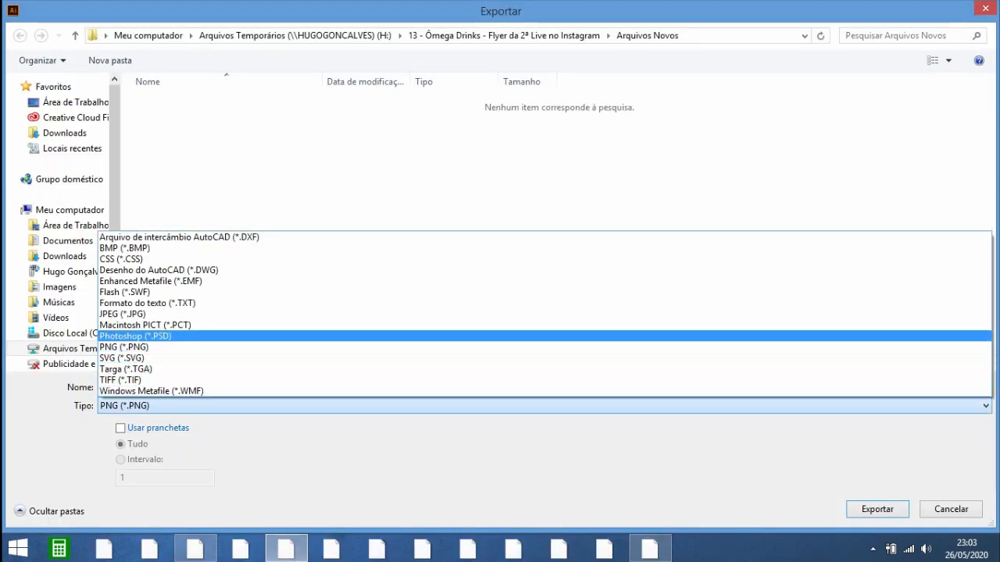
key(Return)
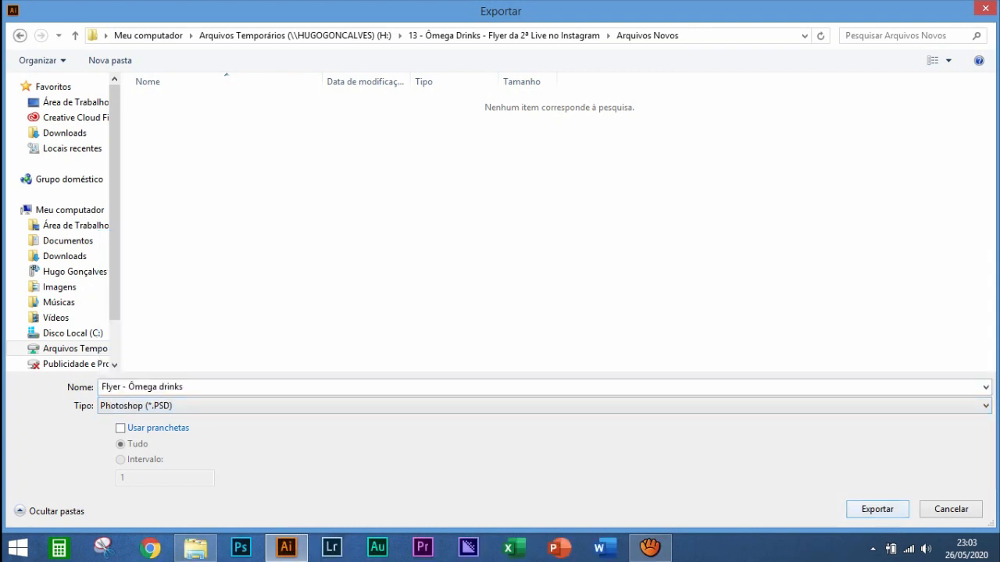
key(Return)
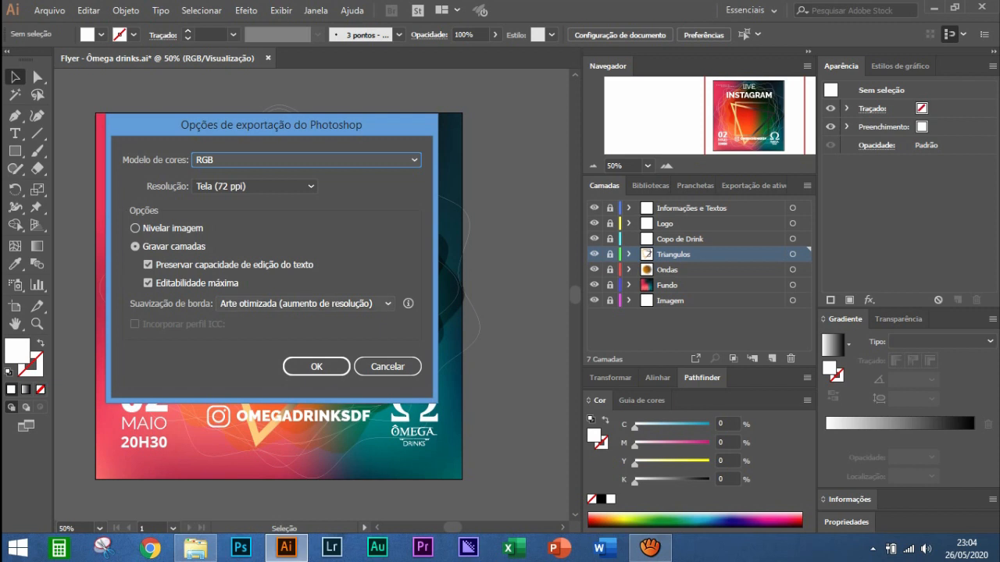
Export with RGB colour, 72 ppi, written layers, editable text, maximum editability and art-optimized anti-aliasing, and dismiss the alert
click(304, 303)
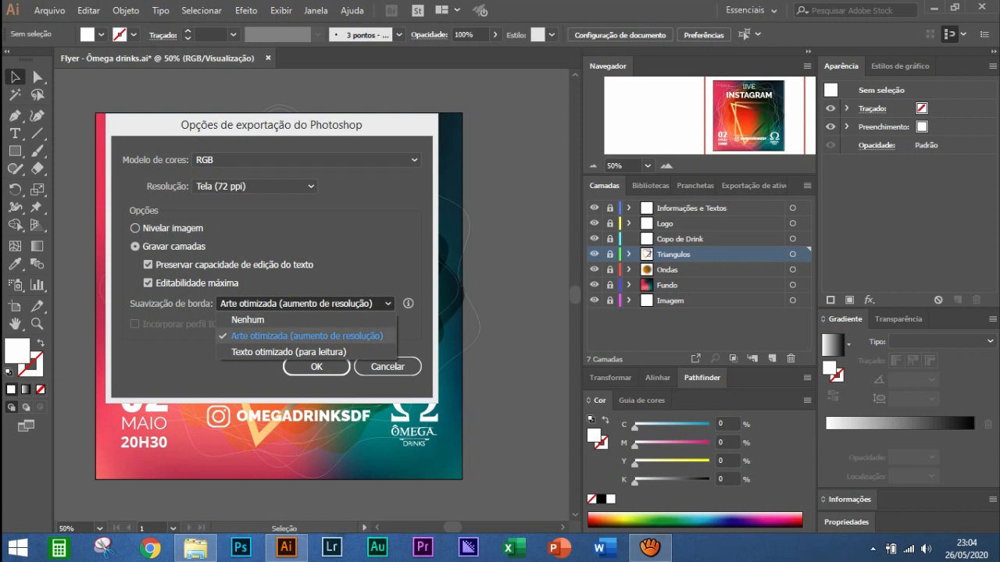
key(Return)
key(Return)
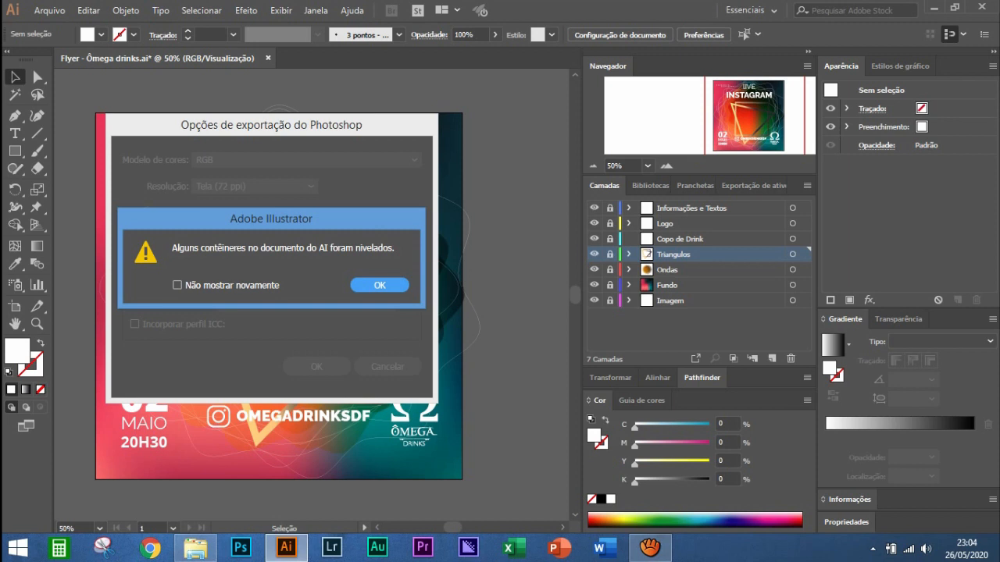
click(380, 285)
Open the exported Flyer - Ômega drinks PSD from the Arquivos Novos folder in Photoshop
click(195, 548)
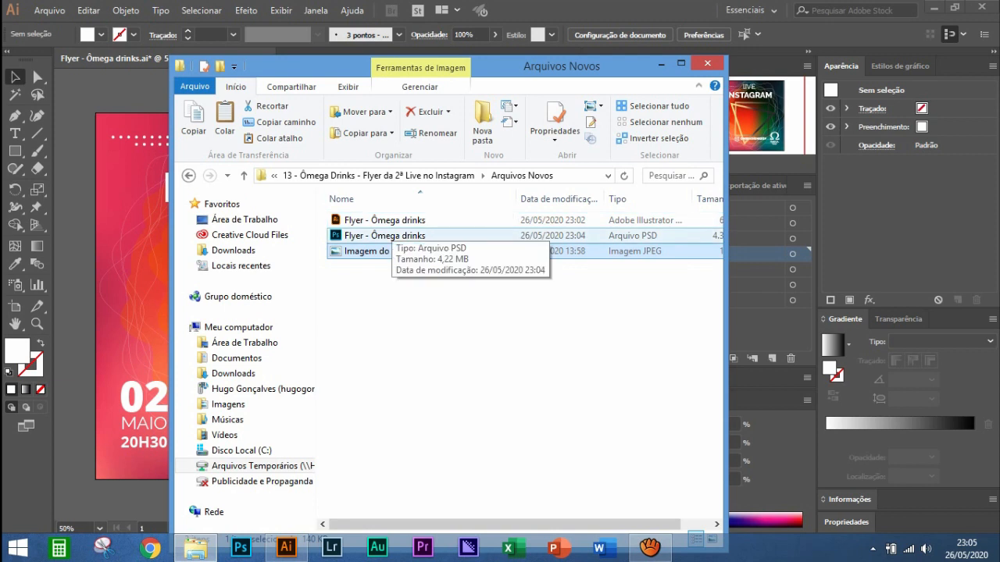
click(384, 235)
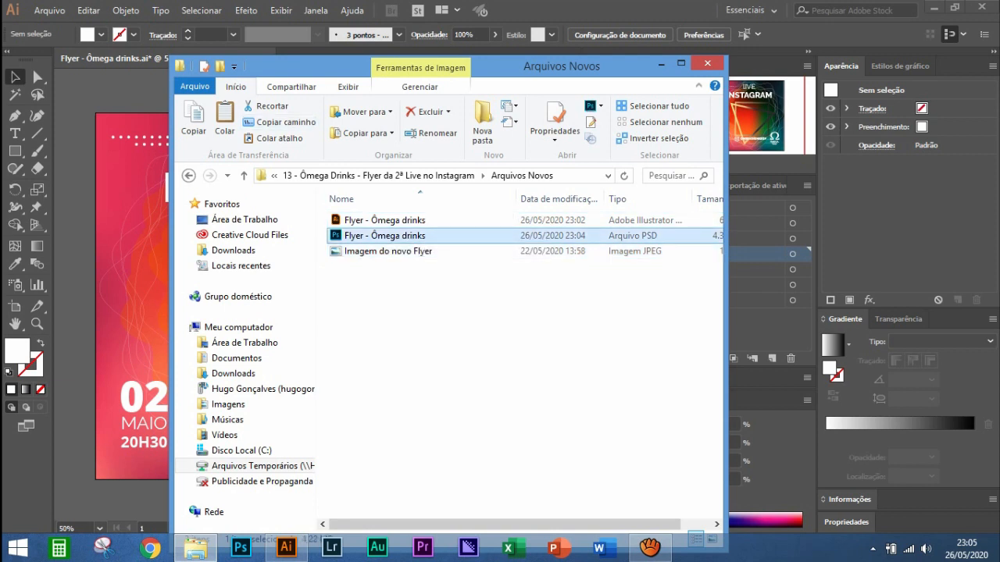
key(Return)
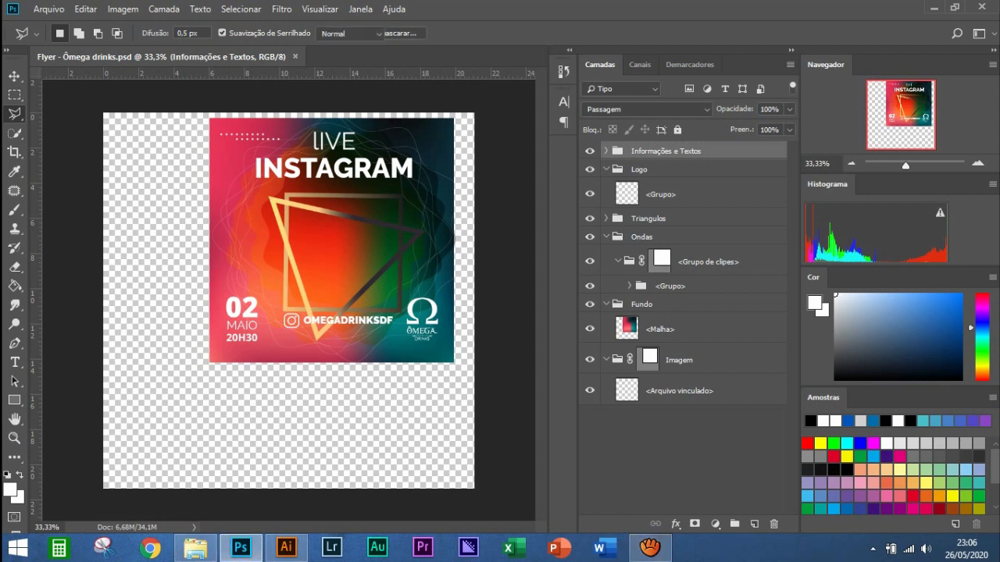
Crop the canvas to the flyer artwork using the 1:1 square ratio
key(c)
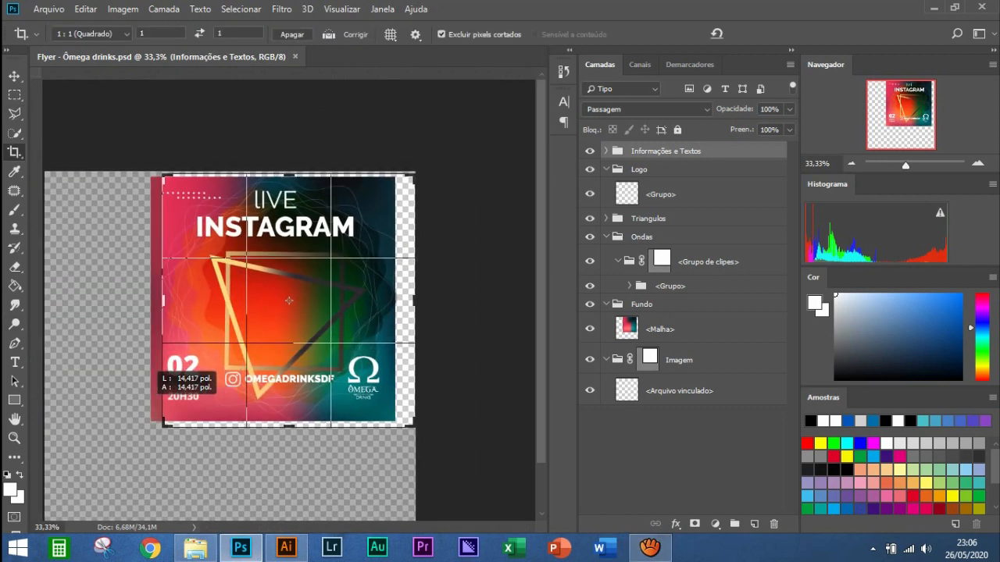
key(Return)
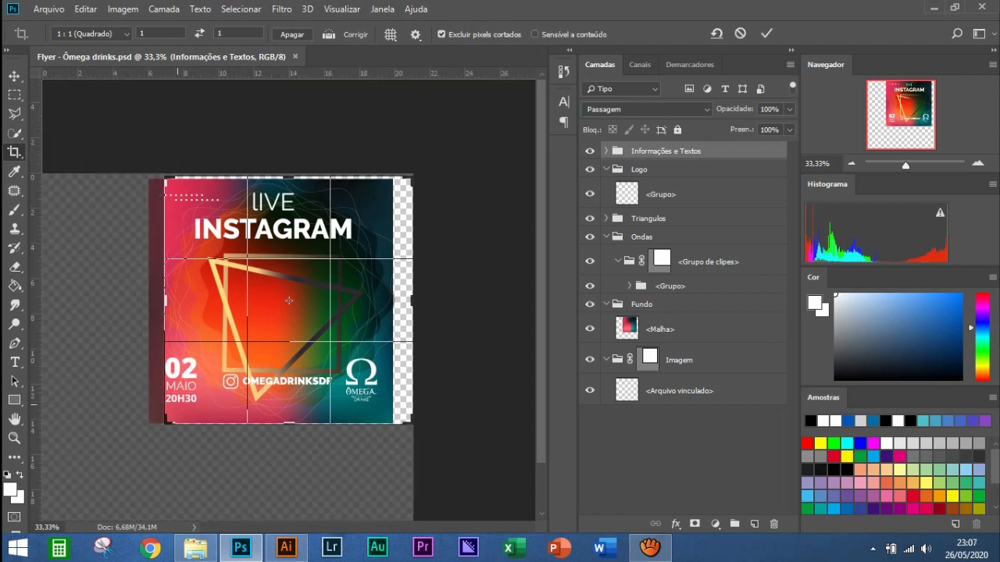
key(ctrl+plus)
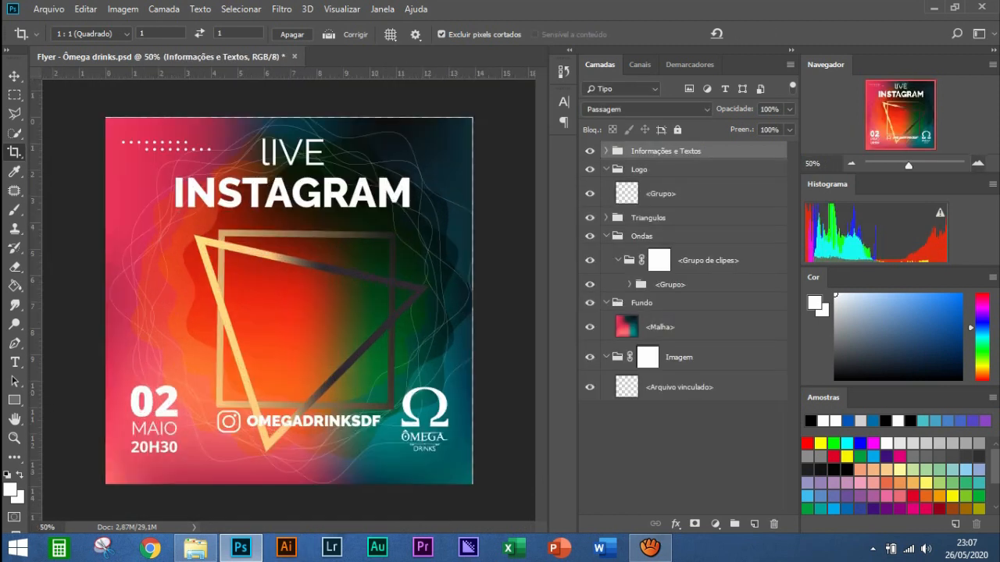
Switch to the Move tool and inspect the contents of the Ondas group and the 02 text layer
key(v)
key(ctrl+alt+a)
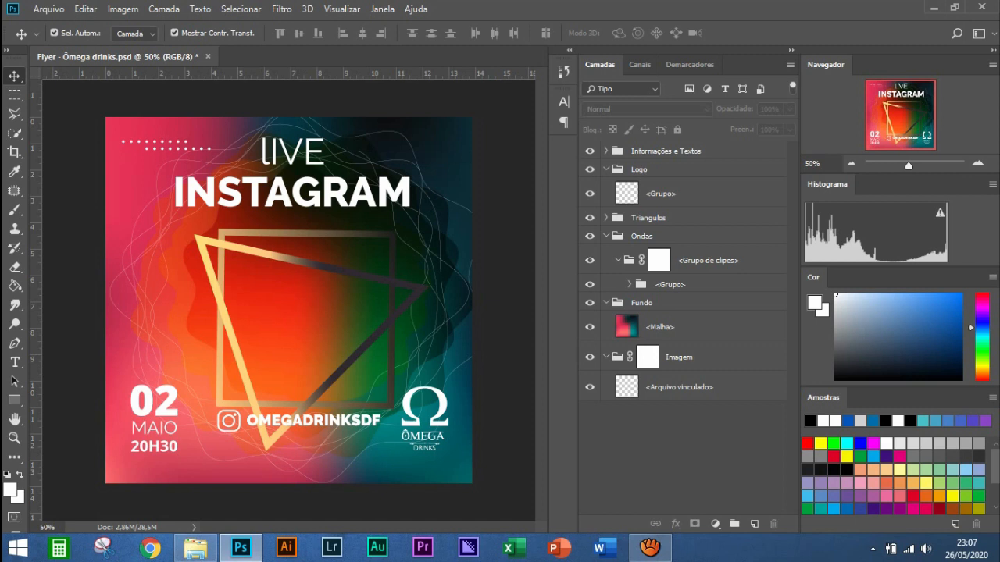
click(607, 236)
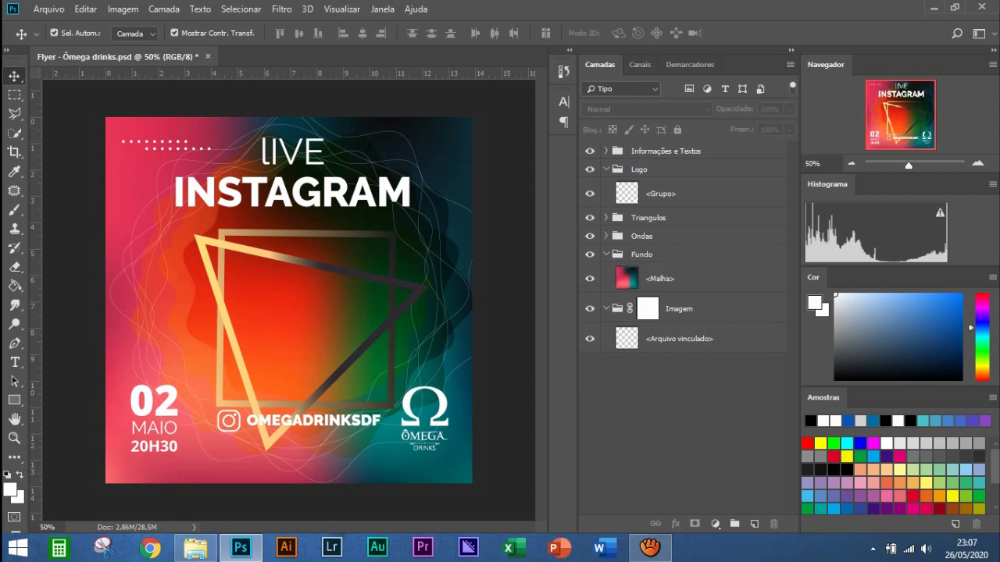
click(606, 236)
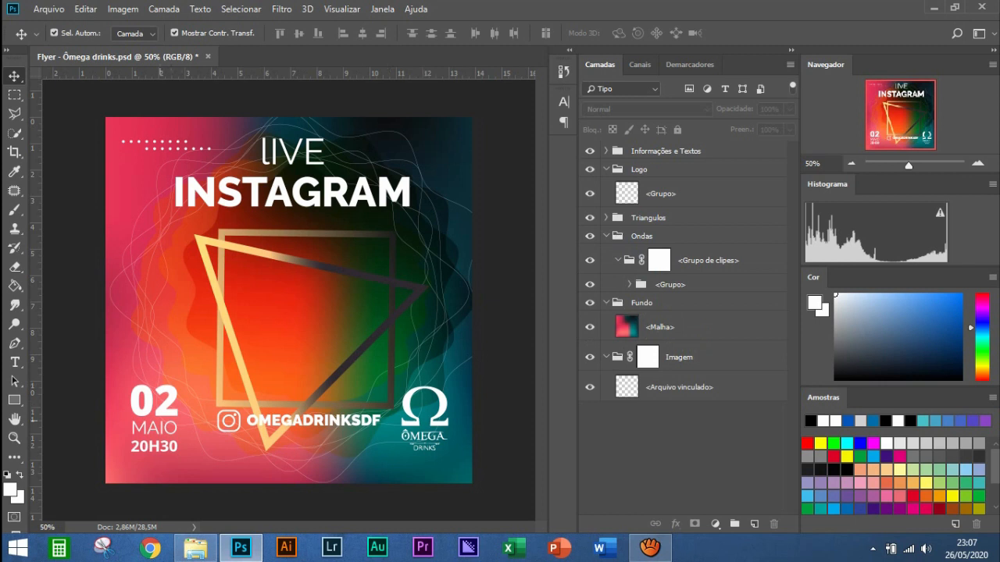
click(153, 400)
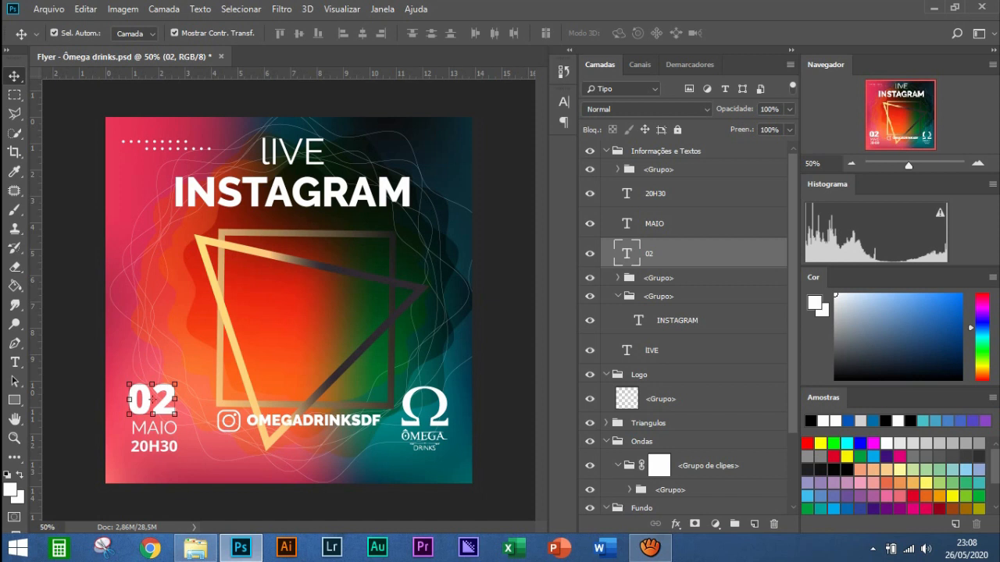
Collapse and hide the Logo and Informações e Textos groups, leaving no layer selected
click(605, 151)
click(590, 170)
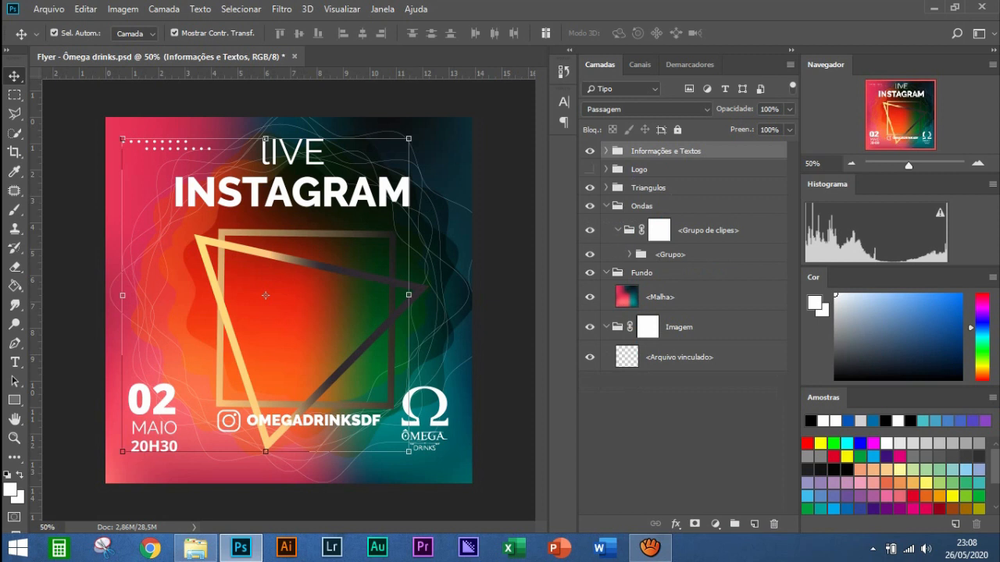
click(589, 150)
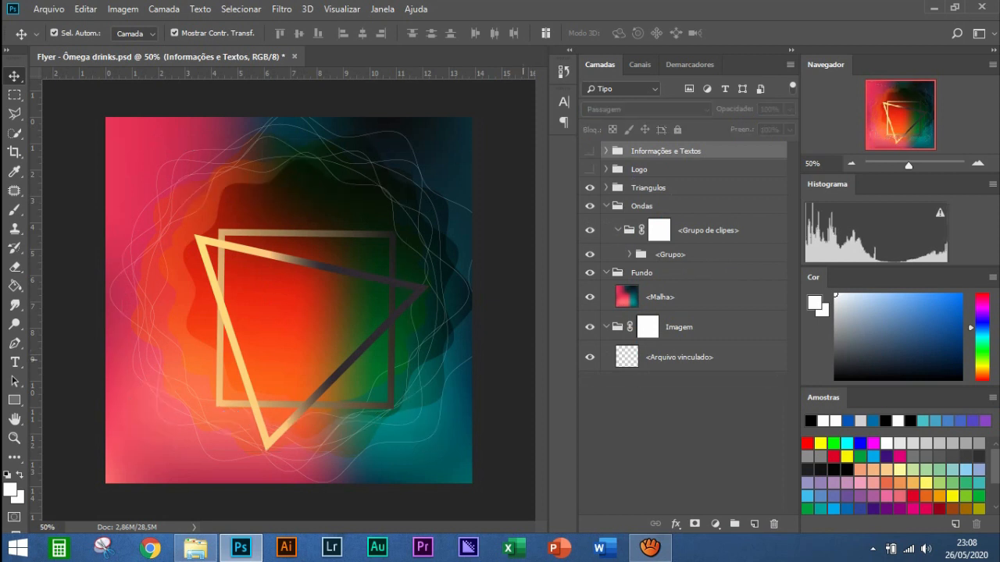
key(ctrl+alt+a)
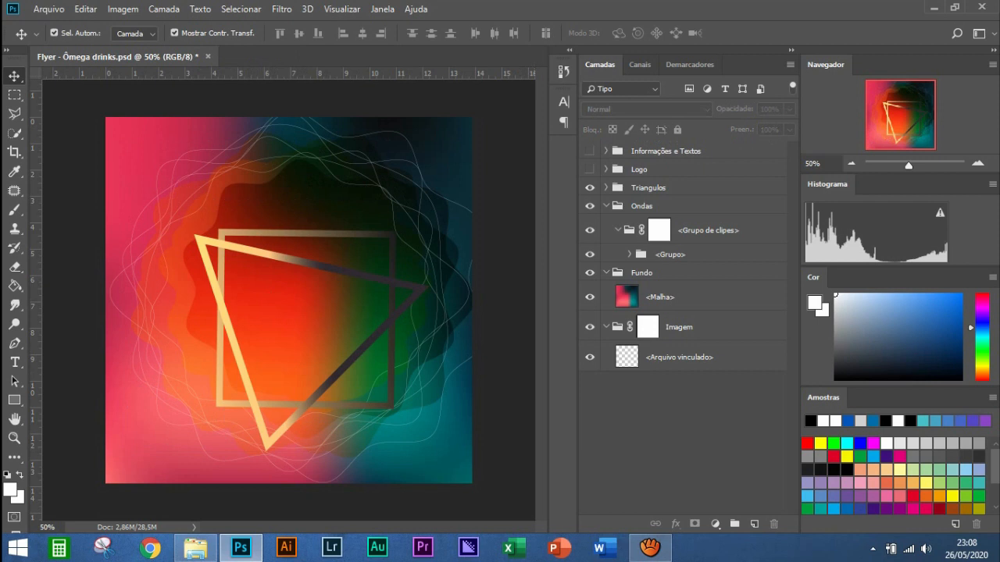
Open the Hue/Saturation adjustment for the Malha layer in the Fundo group, with its dialog clear of the artwork
click(660, 297)
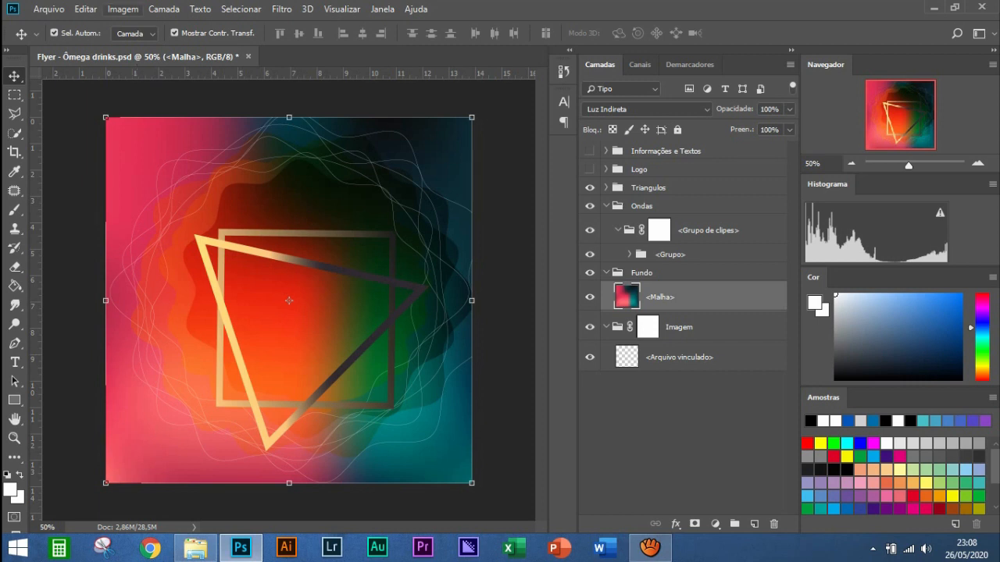
click(123, 9)
mouse_move(157, 48)
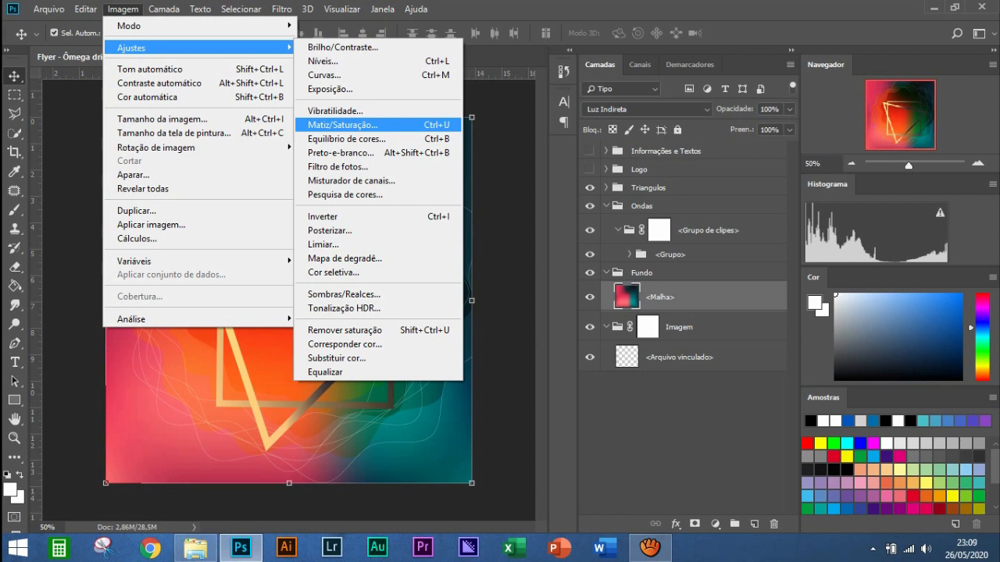
click(342, 125)
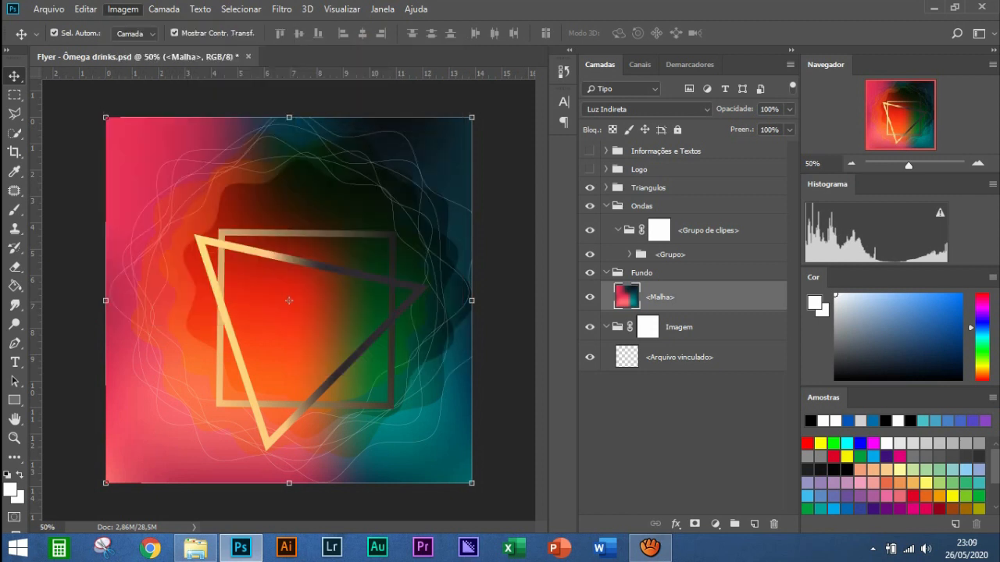
drag(547, 103, 589, 98)
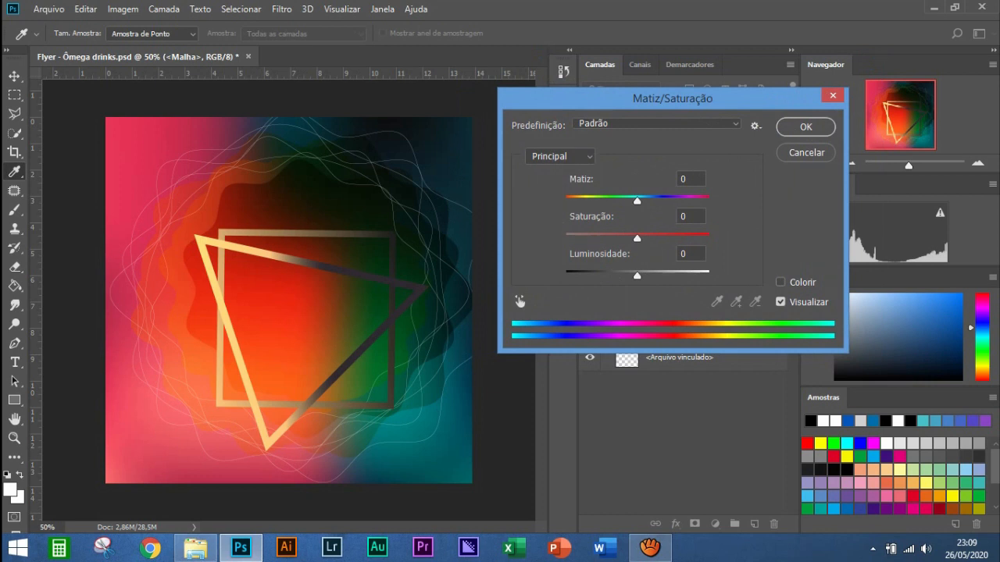
Try a hue of +29 and a saturation of +5 on the Malha layer
drag(638, 201, 657, 201)
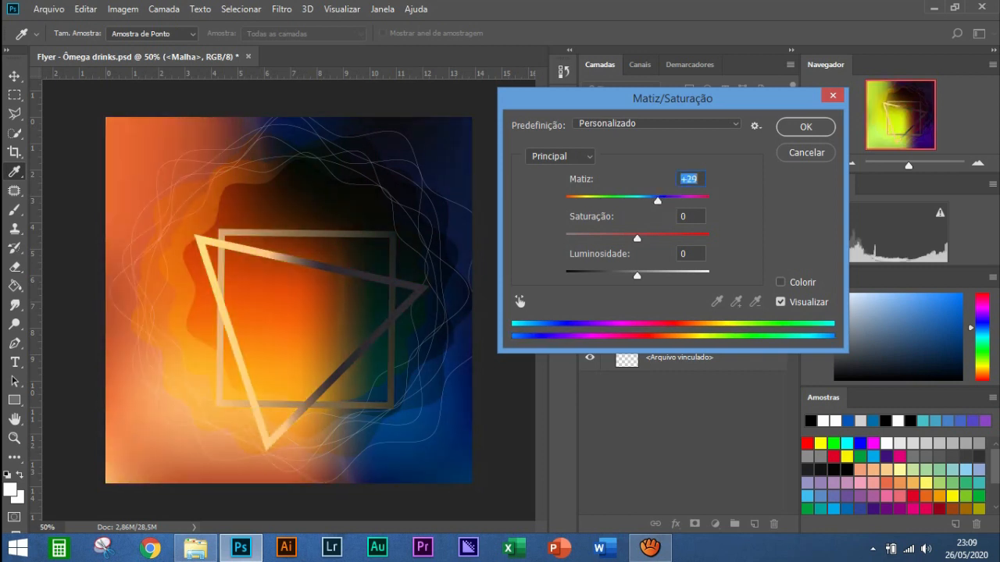
key(Tab)
key(Up)
key(Up)
key(Up)
key(Up)
key(Up)
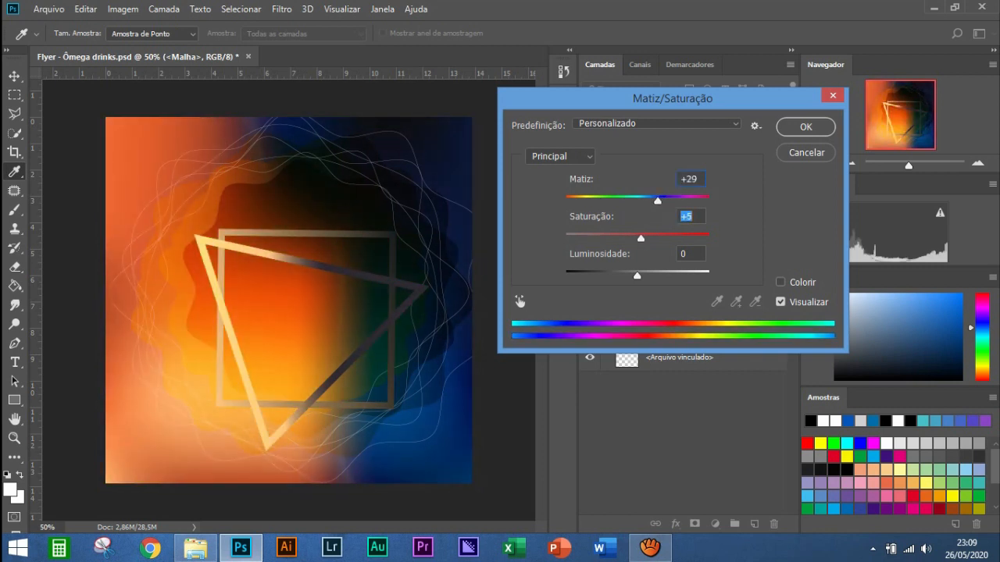
Try different lightness values on the Malha layer, settling on -24
key(Tab)
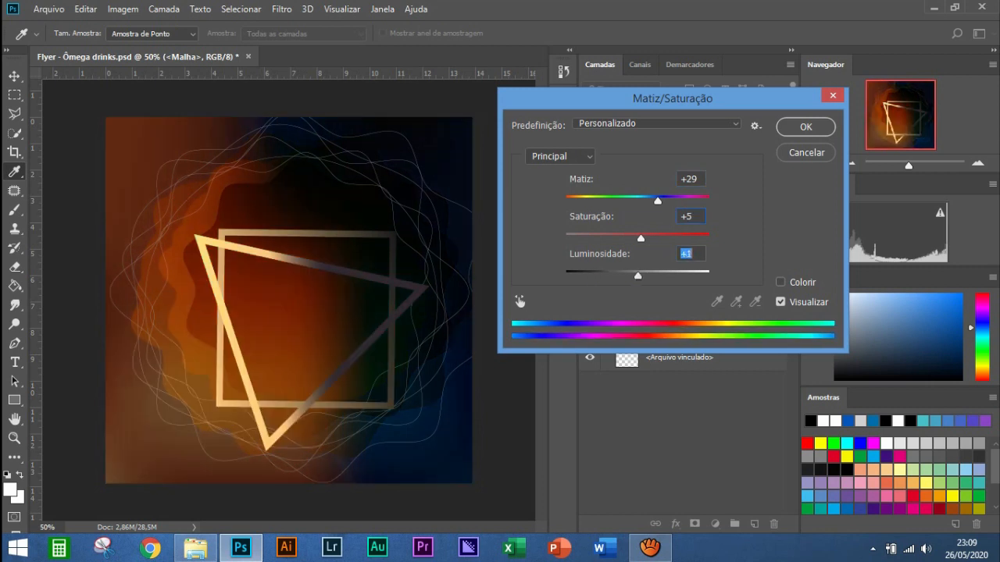
key(shift+Up)
key(Up)
key(Up)
key(Up)
key(Up)
key(Up)
key(Down)
key(Down)
key(Down)
key(Down)
key(Down)
key(Down)
key(Down)
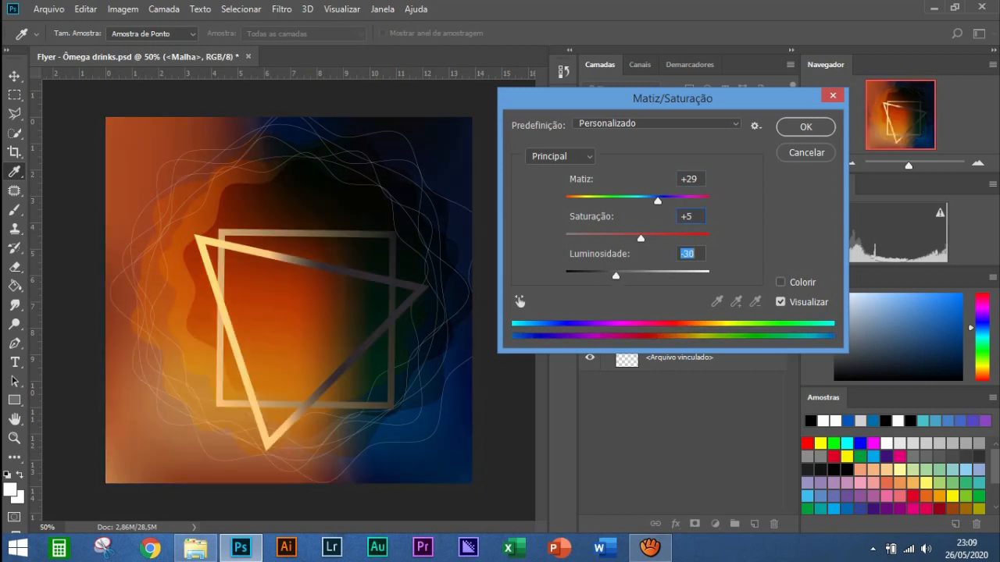
key(Up)
key(Up)
key(Up)
key(Up)
key(Up)
key(Up)
key(Up)
key(Up)
key(Up)
key(Up)
key(Up)
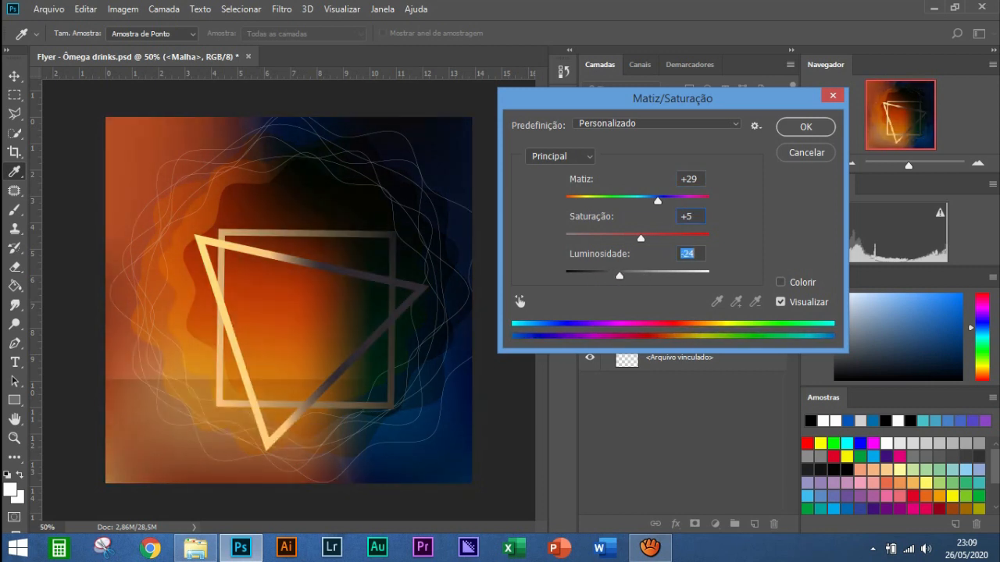
Lower the Malha layer's saturation to -54
key(shift+Tab)
key(shift+Down)
key(shift+Down)
key(shift+Down)
key(shift+Down)
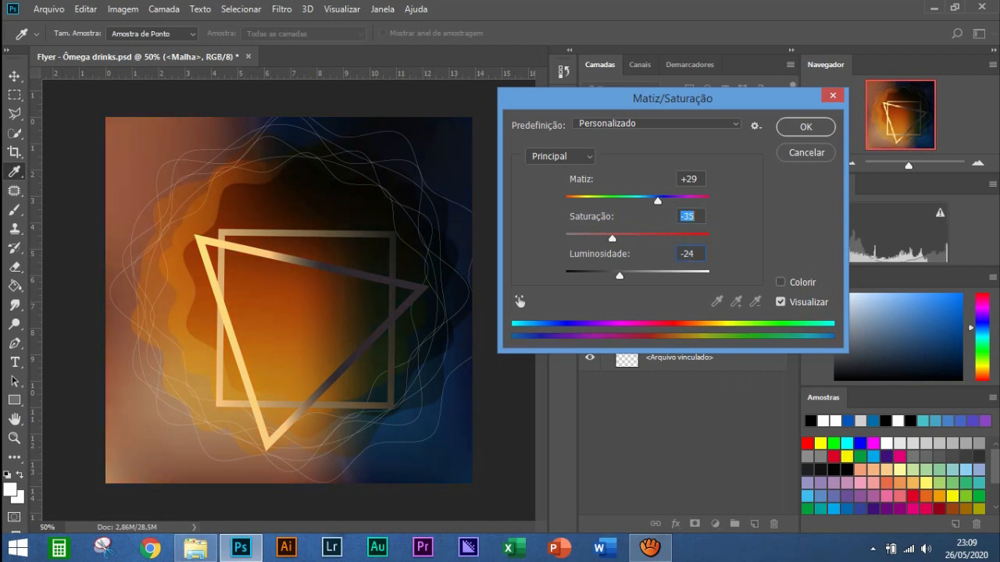
key(shift+Down)
key(Down)
key(Down)
key(Down)
key(Down)
key(Down)
key(Down)
key(Down)
key(Down)
key(Down)
Try a hue of -107 and a saturation of -83 on the Malha layer
key(shift+Tab)
text(-20)
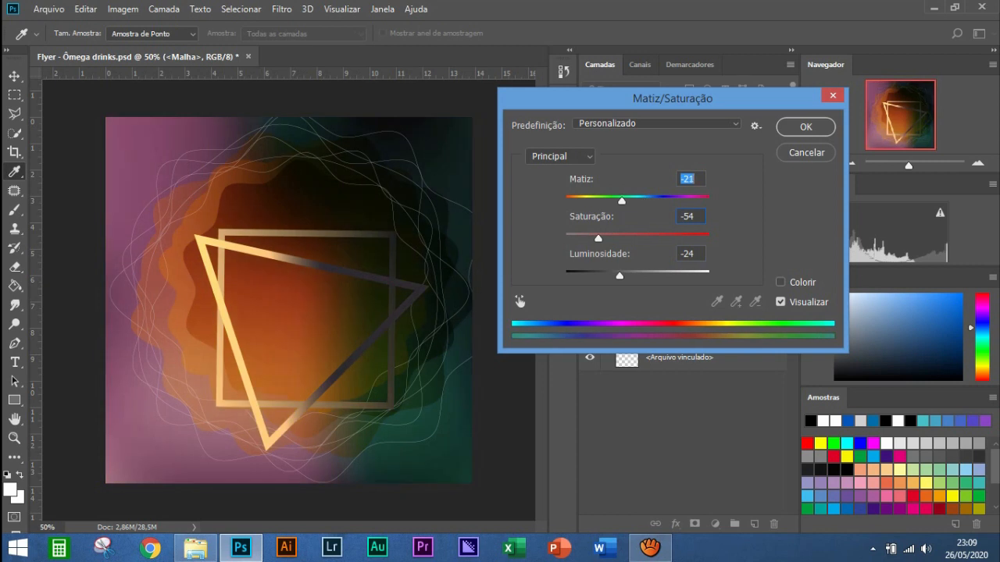
key(Tab)
text(-83)
key(shift+Tab)
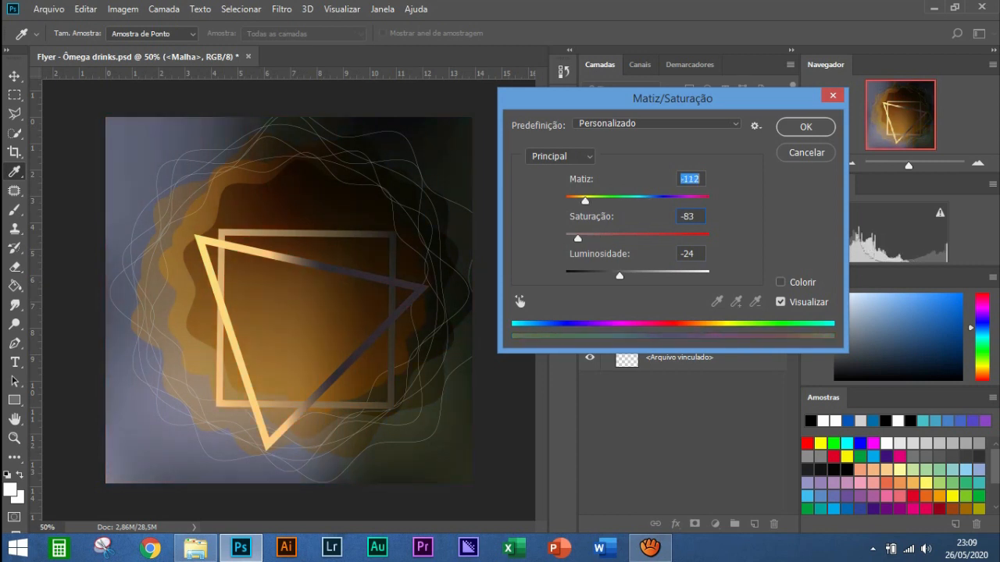
text(-107)
Turn on Colorize in the Hue/Saturation adjustment of the Malha layer and set the hue to 20
click(780, 282)
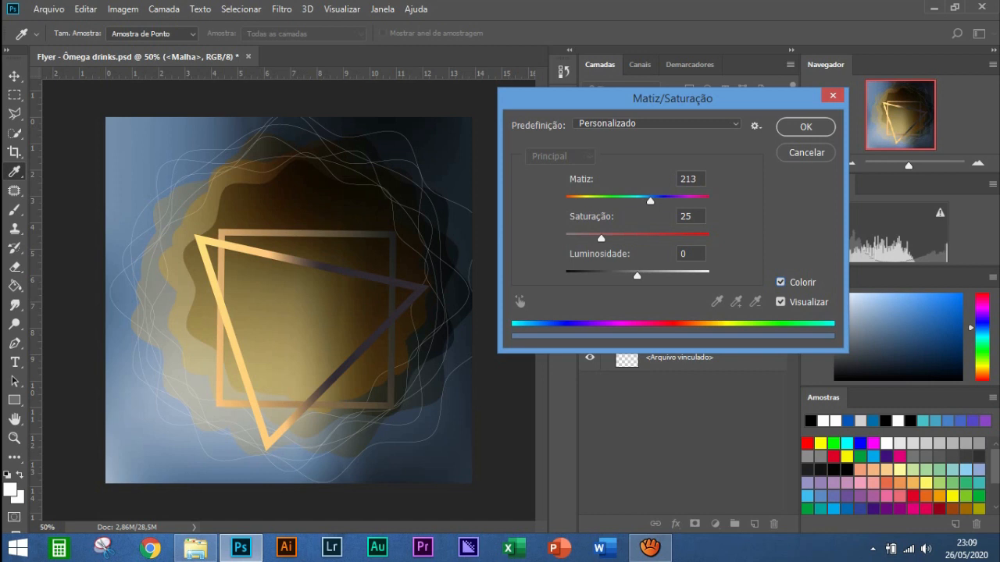
key(shift+Down)
key(shift+Down)
key(shift+Down)
key(shift+Down)
key(shift+Down)
key(shift+Down)
key(shift+Down)
key(shift+Down)
key(shift+Down)
key(shift+Down)
key(shift+Down)
key(shift+Down)
key(shift+Down)
key(shift+Down)
key(shift+Down)
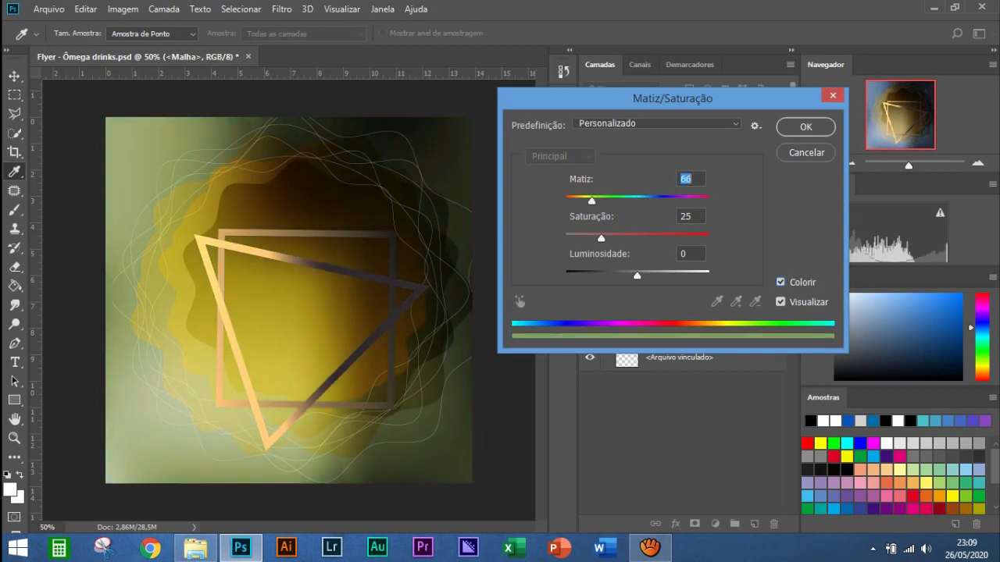
key(shift+Down)
key(shift+Down)
key(shift+Down)
key(Down)
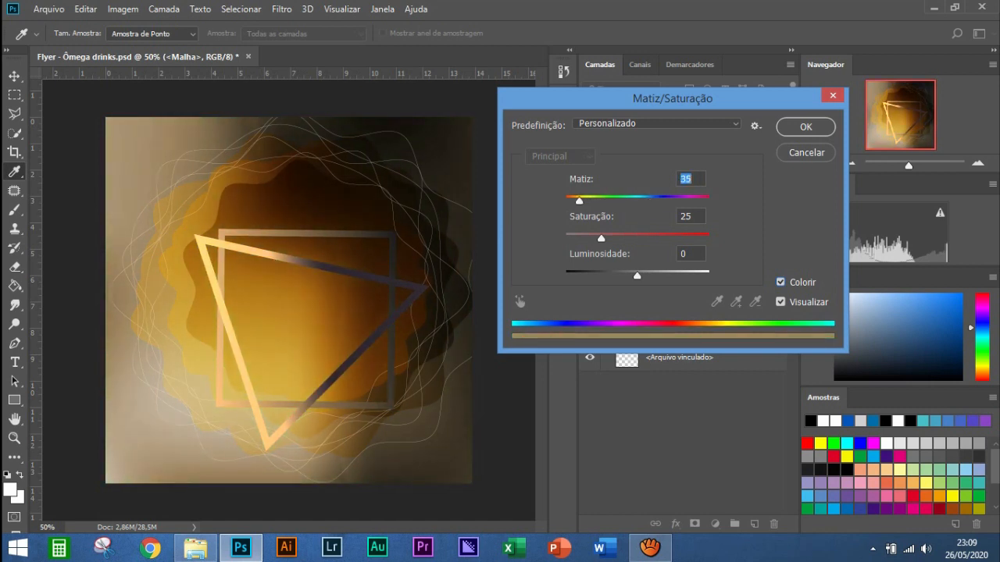
key(shift+Down)
key(Down)
key(Down)
key(Down)
key(Down)
key(Down)
key(Down)
key(Down)
key(Down)
key(Up)
key(Up)
key(Up)
key(Up)
key(Up)
key(Up)
key(Up)
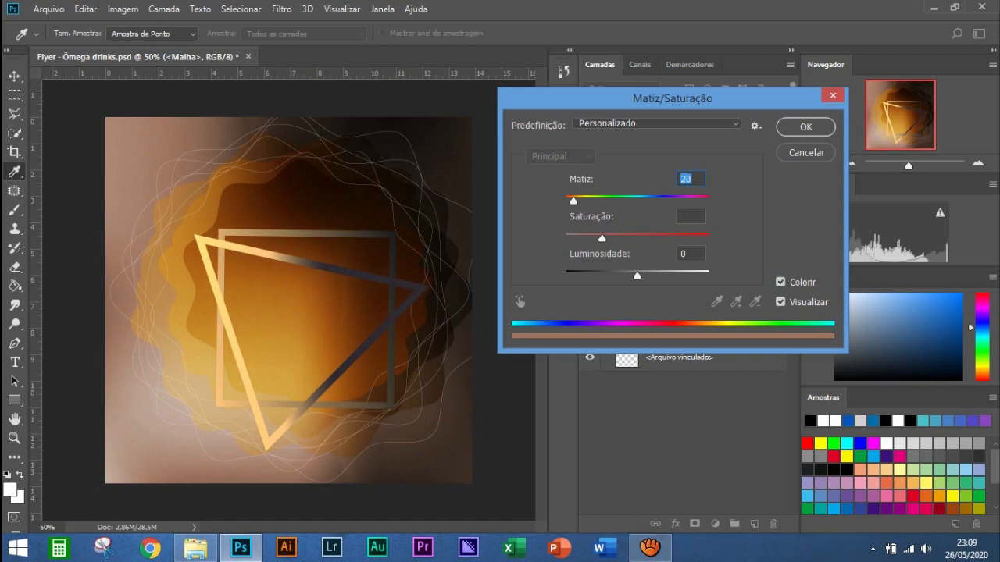
Raise the Malha layer's colorize saturation to 38
key(Tab)
key(shift+Up)
key(Up)
key(Up)
key(Up)
Lower the Malha layer's lightness to -23 and apply the Hue/Saturation adjustment
key(Tab)
key(Up)
key(Up)
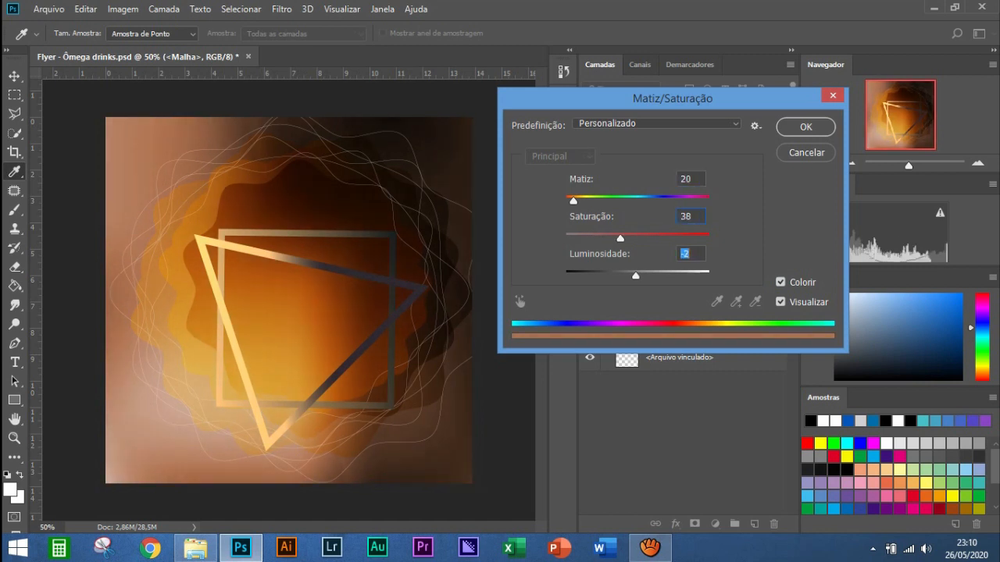
key(Down)
key(Down)
key(Down)
key(Down)
key(Down)
key(Down)
key(Down)
key(Down)
key(Down)
key(Down)
key(Down)
key(Down)
key(Down)
key(Down)
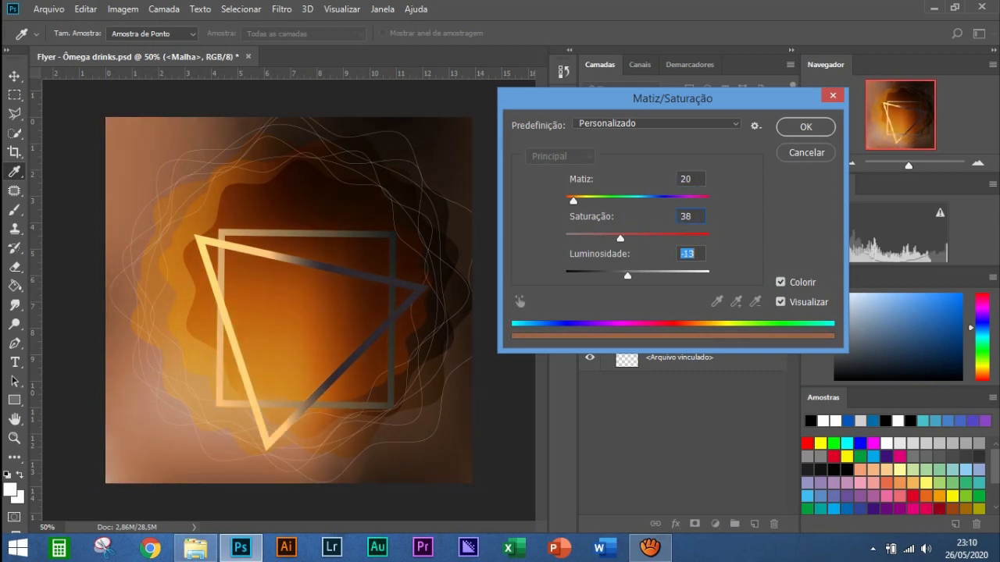
key(Down)
key(Down)
key(Down)
key(Down)
key(Down)
key(Down)
key(Down)
key(Down)
key(Down)
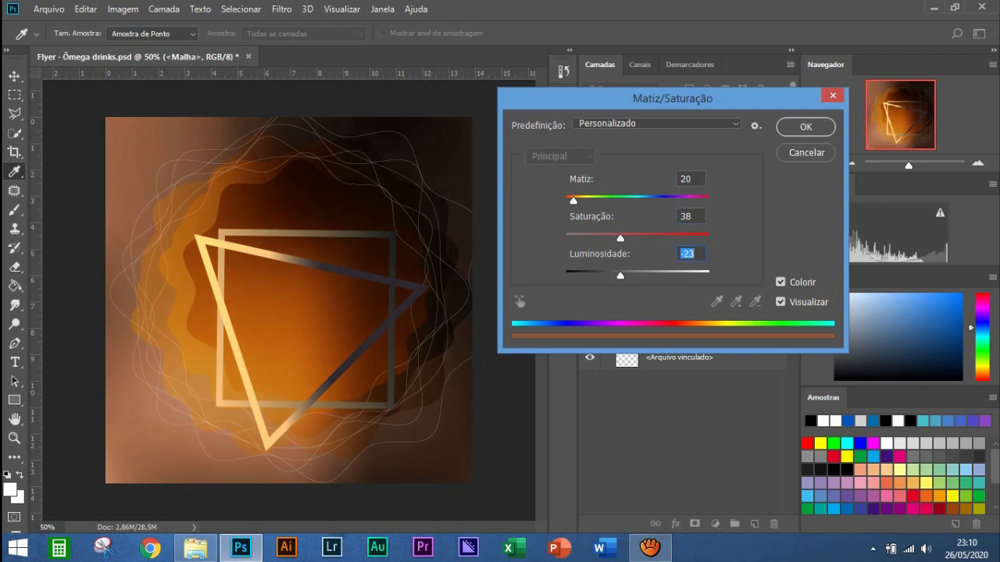
key(Return)
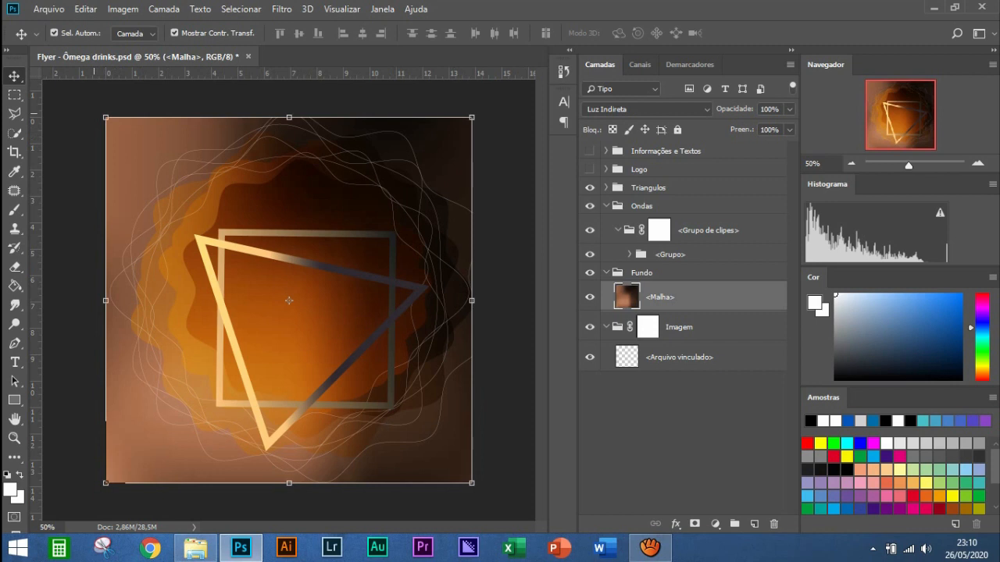
Flip the Malha layer both horizontally and vertically to -100% scale and nudge it to X 504 px, Y 498 px
drag(290, 111, 552, 475)
drag(474, 435, 463, 442)
key(Down)
key(Down)
key(Down)
key(Down)
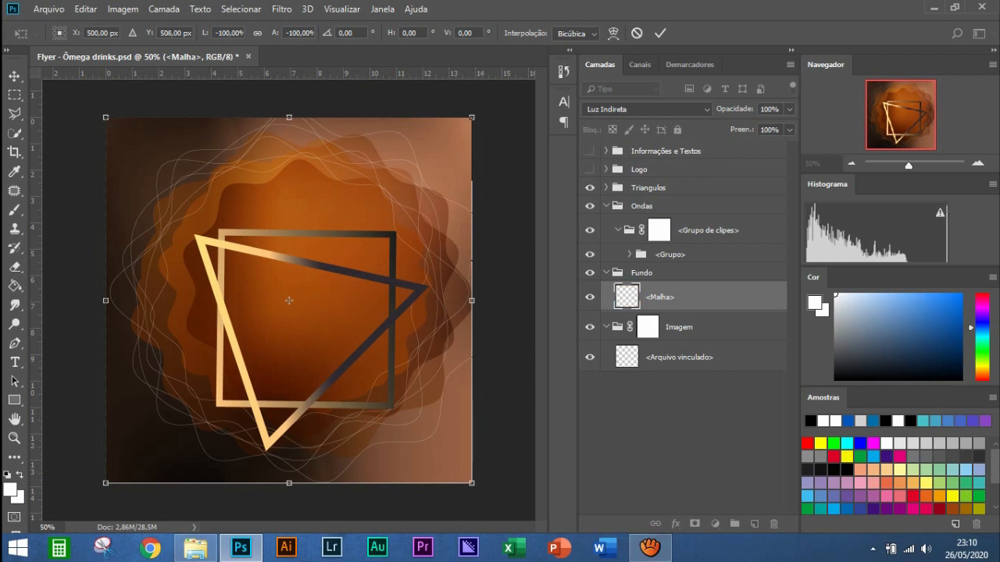
key(Up)
key(Up)
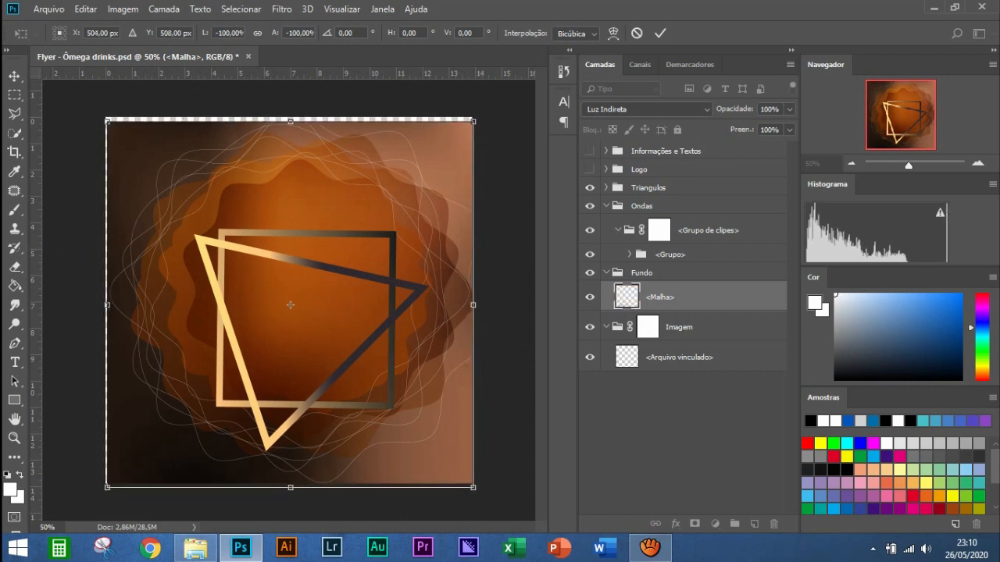
key(Up)
key(Up)
key(Up)
key(Up)
key(Up)
key(Up)
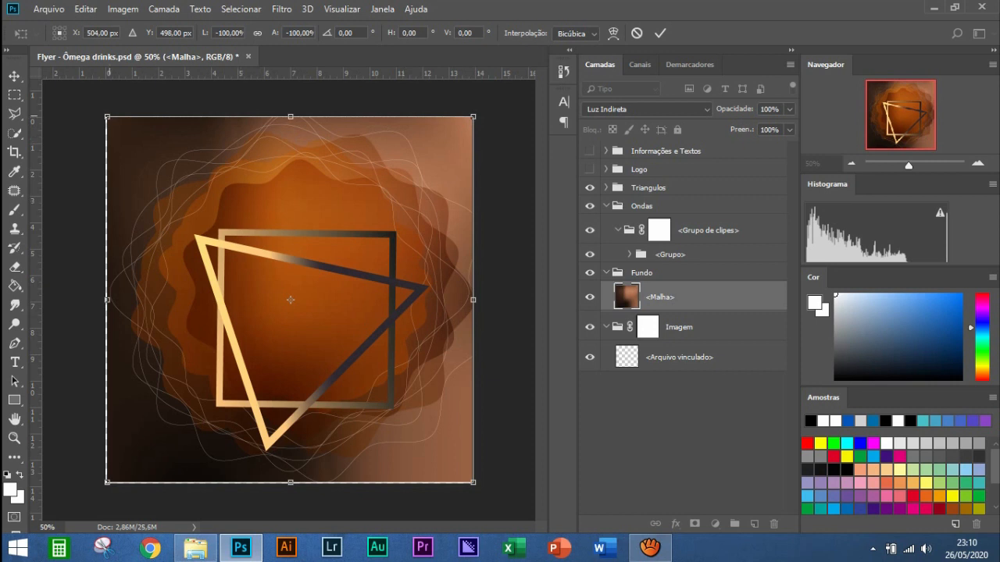
Enlarge the flipped Malha layer to about 102.3% so it extends past the canvas edges, and apply the transform
drag(107, 117, 101, 112)
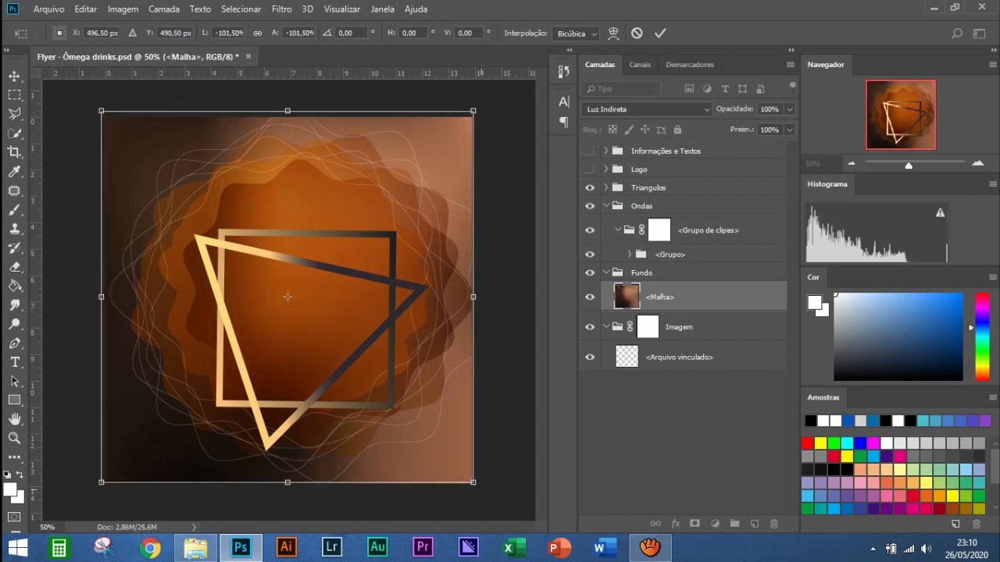
drag(474, 482, 476, 485)
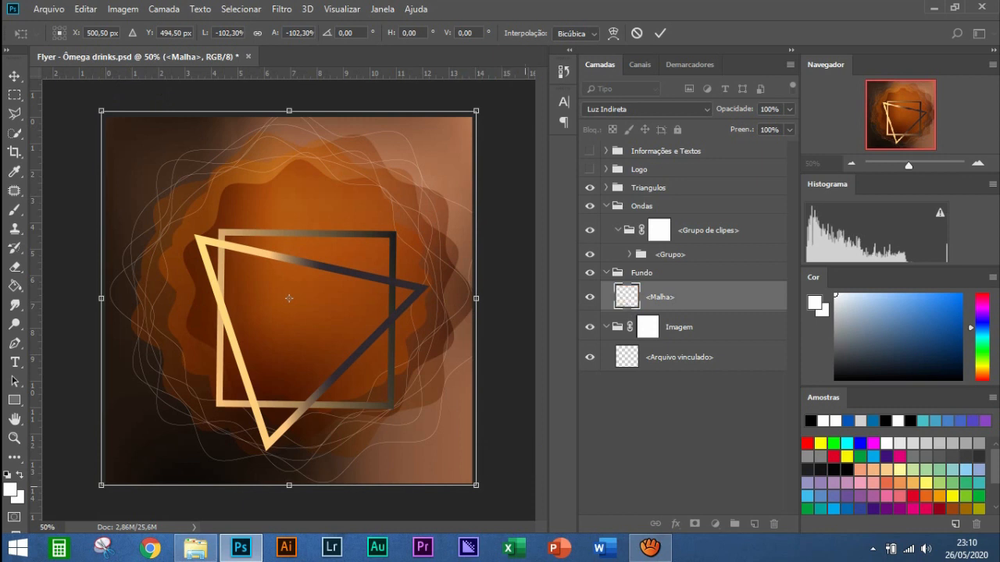
key(Return)
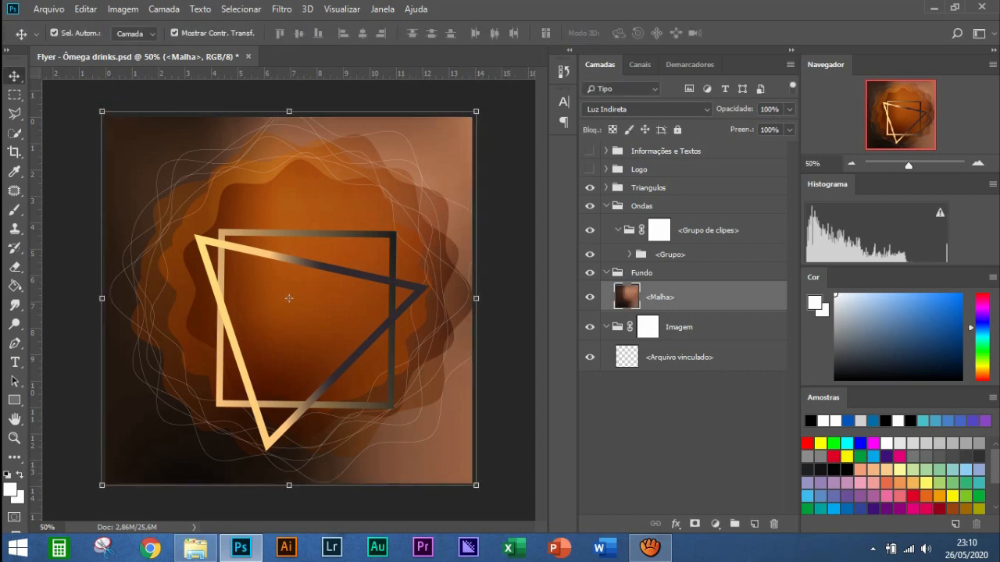
Collapse the Ondas group and lock the Malha layer
key(ctrl+alt+shift+a)
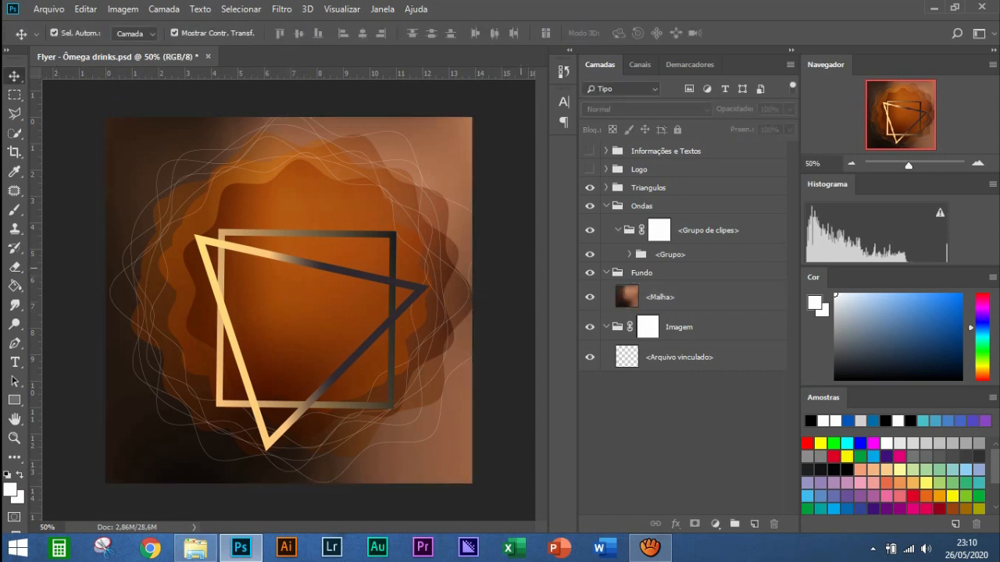
click(606, 206)
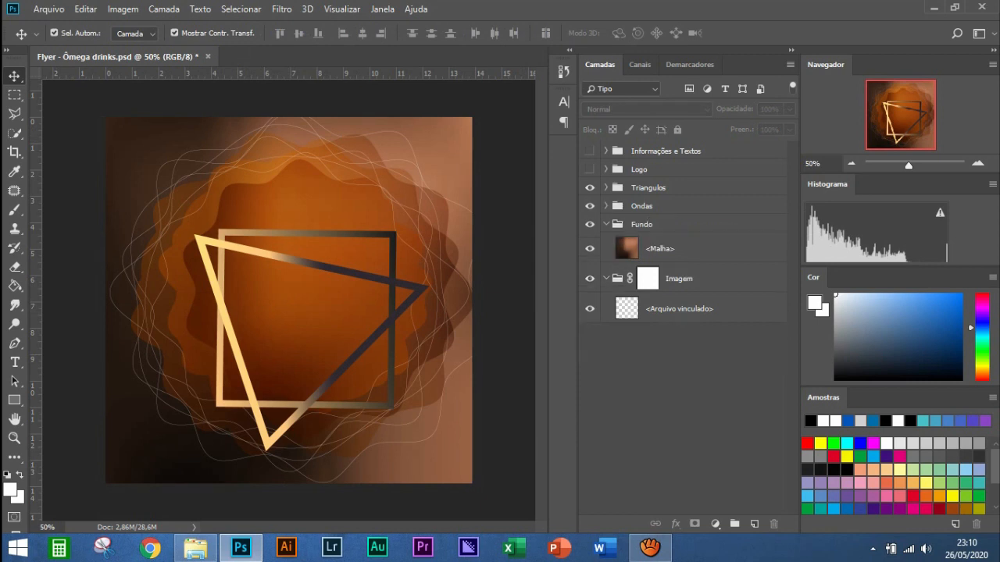
click(289, 298)
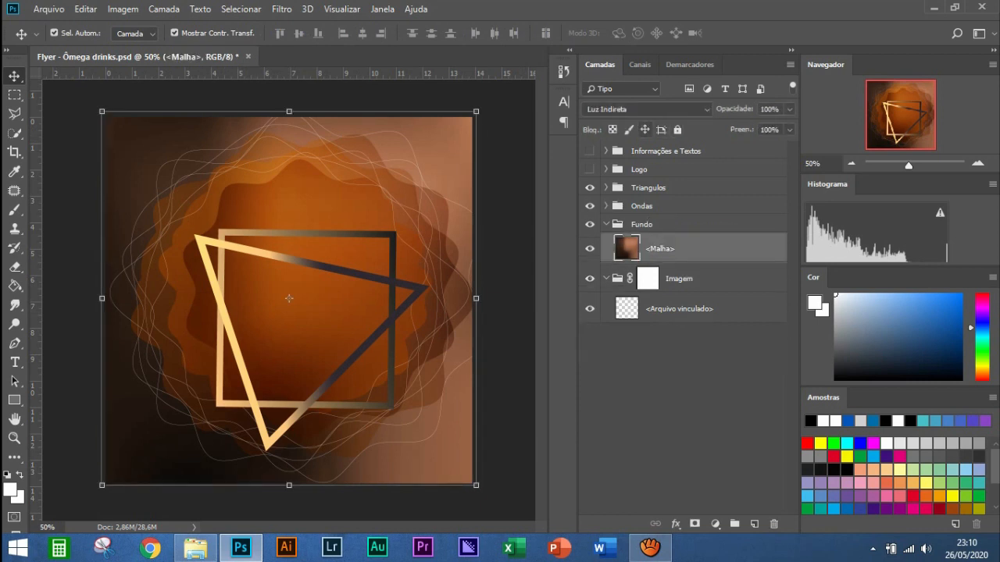
key(ctrl+slash)
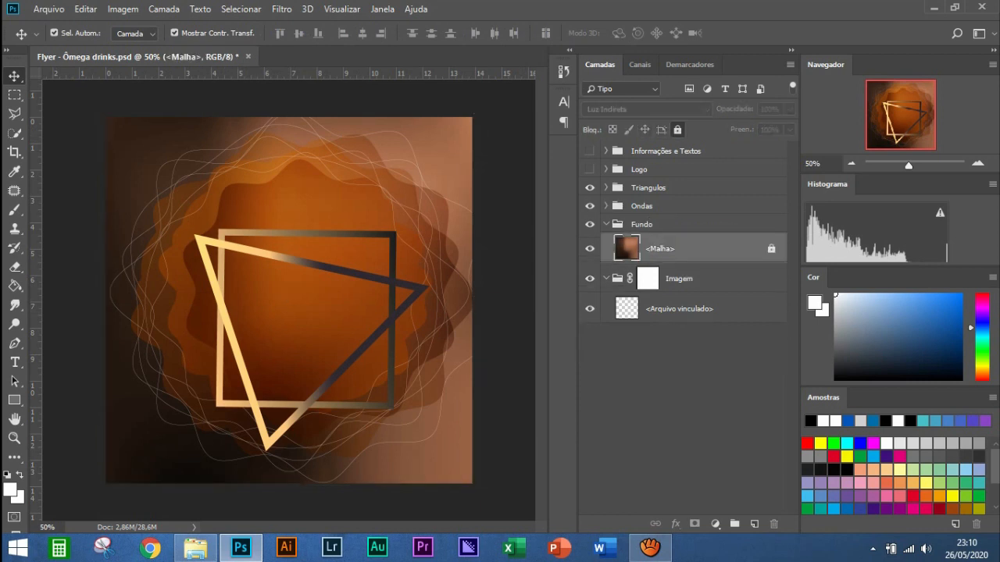
Collapse and lock the Imagem group, and collapse the Fundo group
click(289, 300)
click(606, 279)
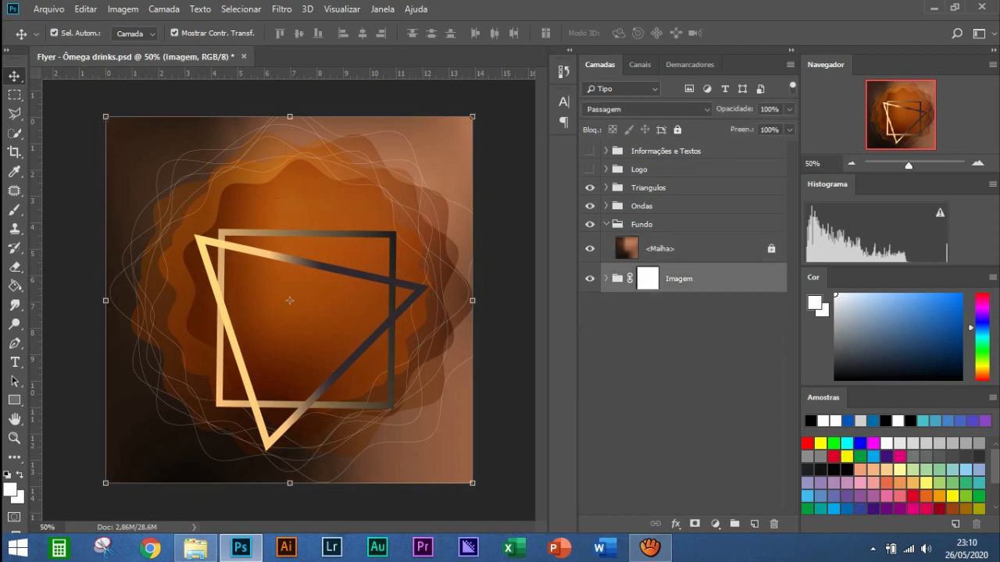
key(ctrl+slash)
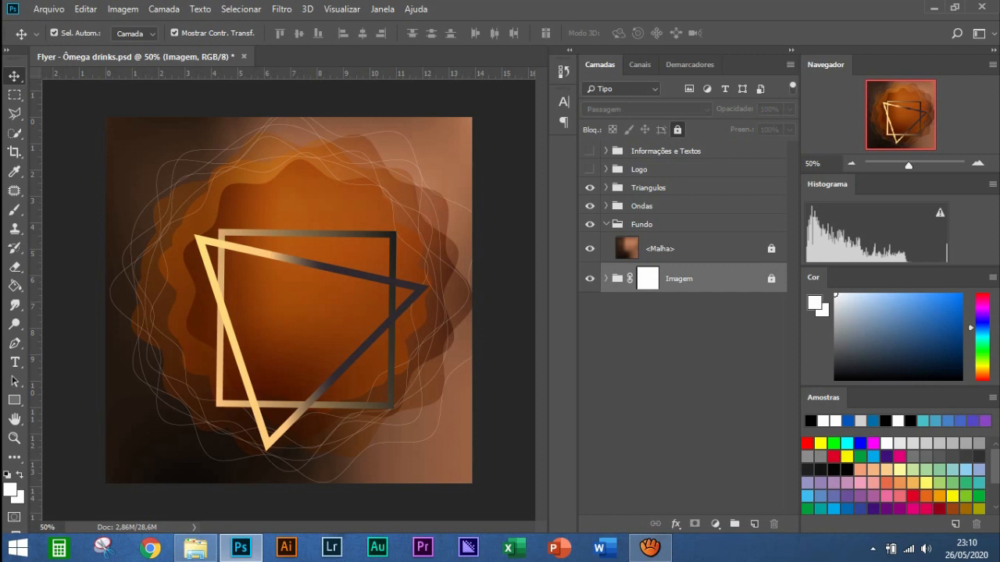
click(641, 224)
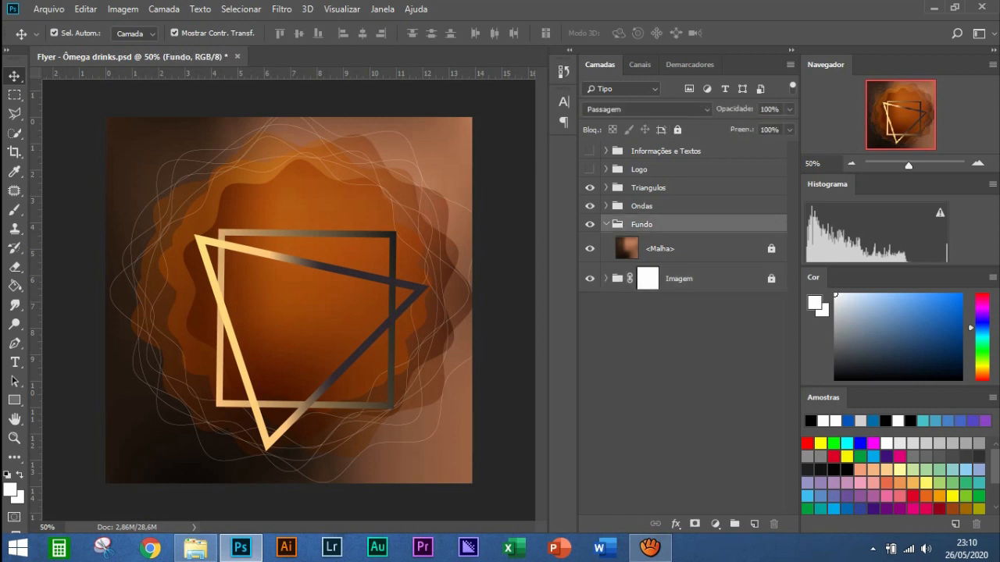
click(607, 224)
Try to reposition the wave shapes inside the Ondas group on the canvas
click(606, 205)
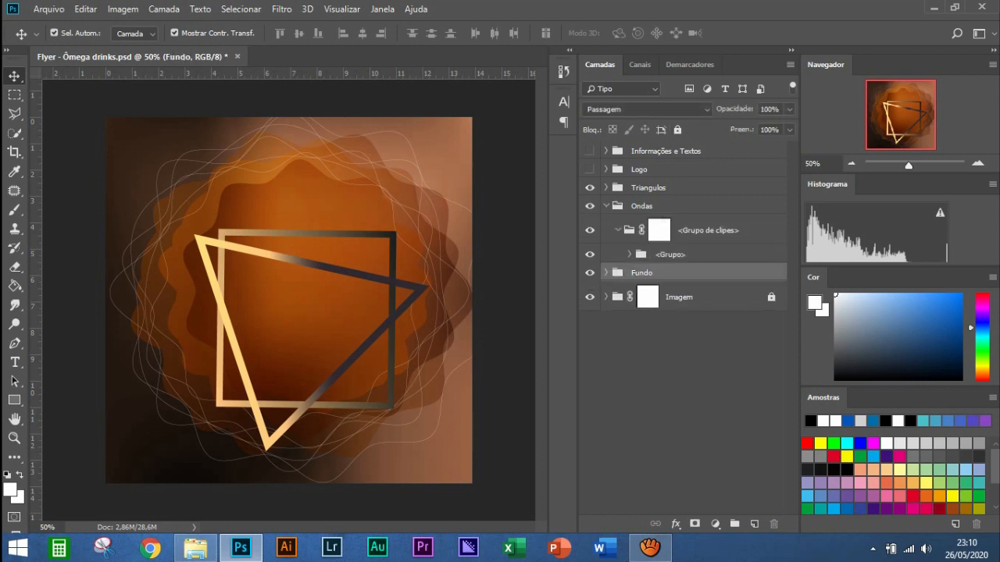
click(641, 206)
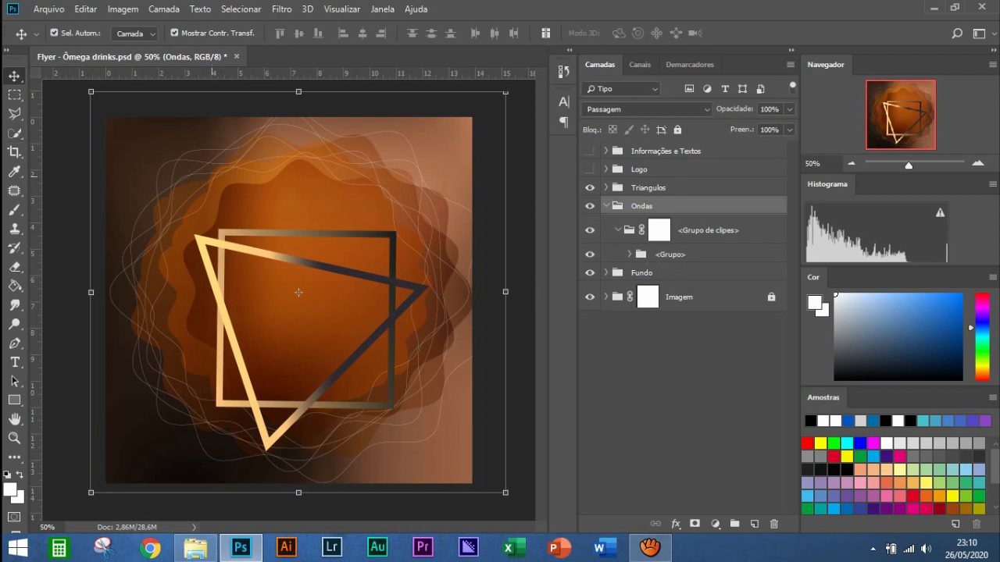
drag(299, 292, 289, 295)
drag(285, 189, 163, 152)
drag(165, 116, 290, 156)
drag(202, 114, 185, 142)
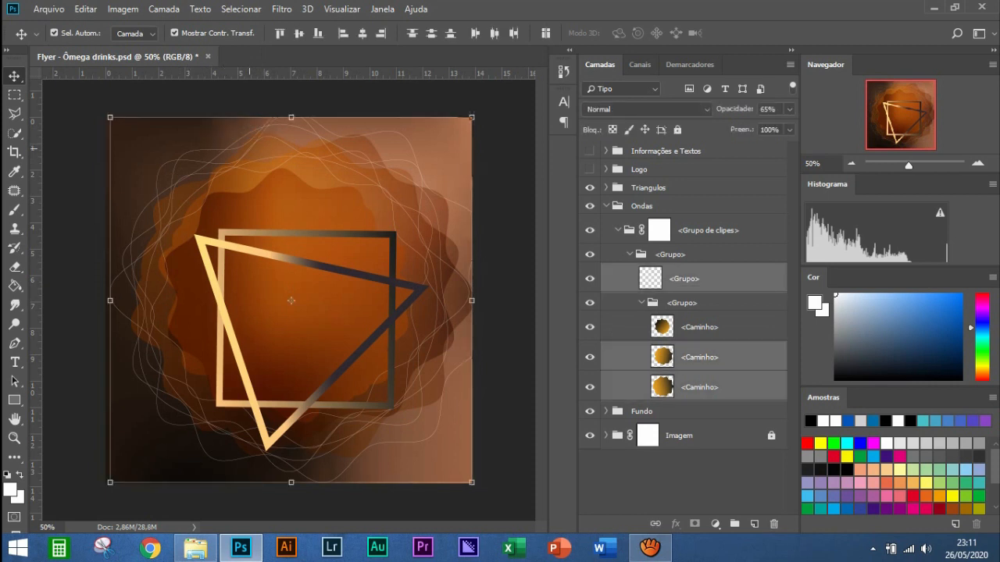
mouse_move(268, 106)
mouse_down()
mouse_move(236, 125)
mouse_move(233, 110)
mouse_move(258, 106)
mouse_up()
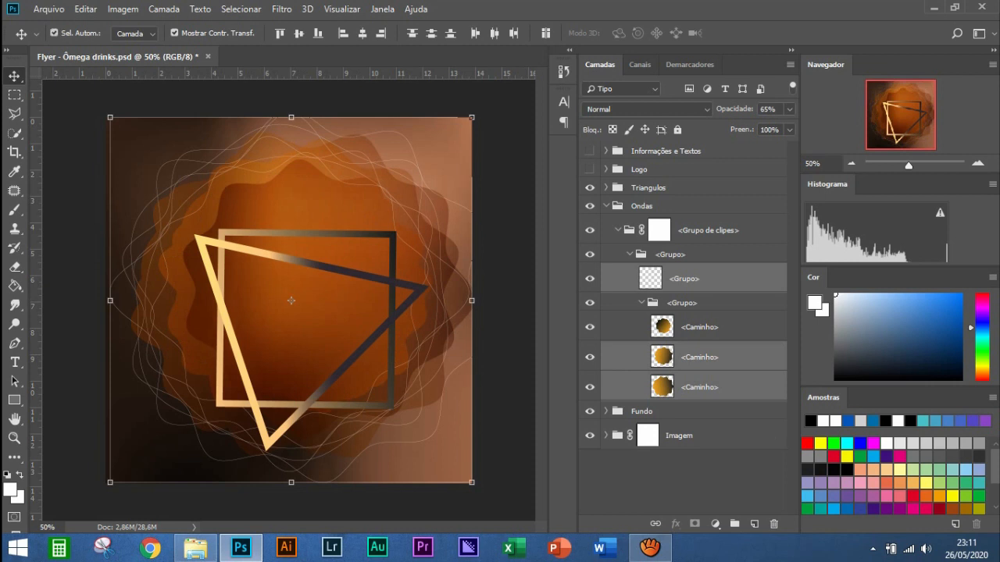
Link all layers and subgroups of the Ondas group together
click(699, 327)
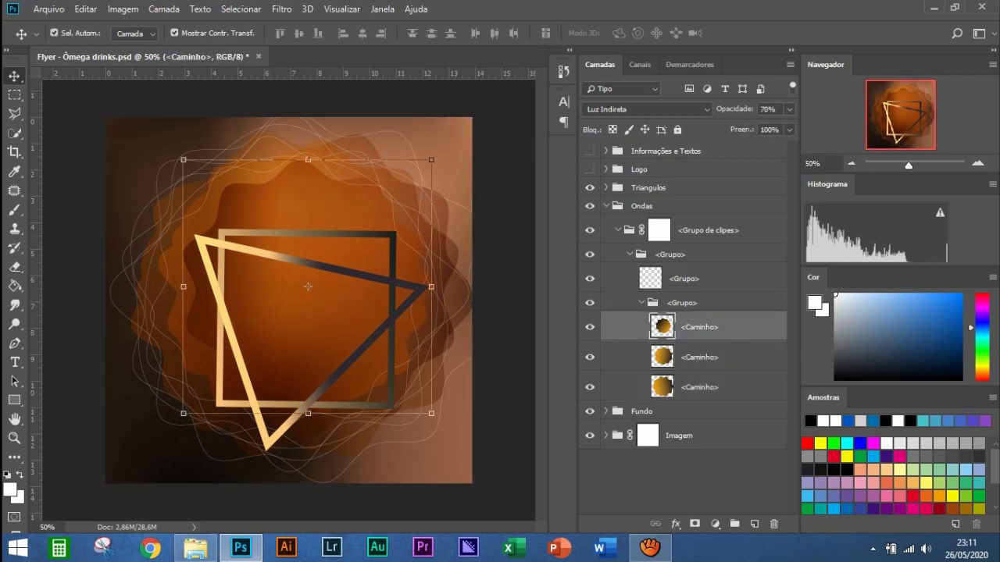
click(700, 386)
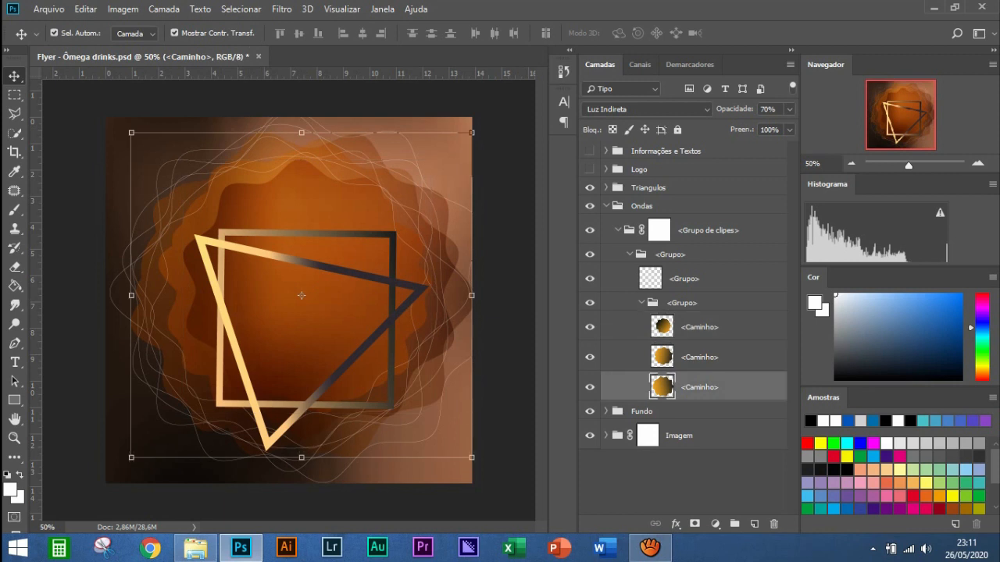
shift+click(668, 230)
right_click(669, 234)
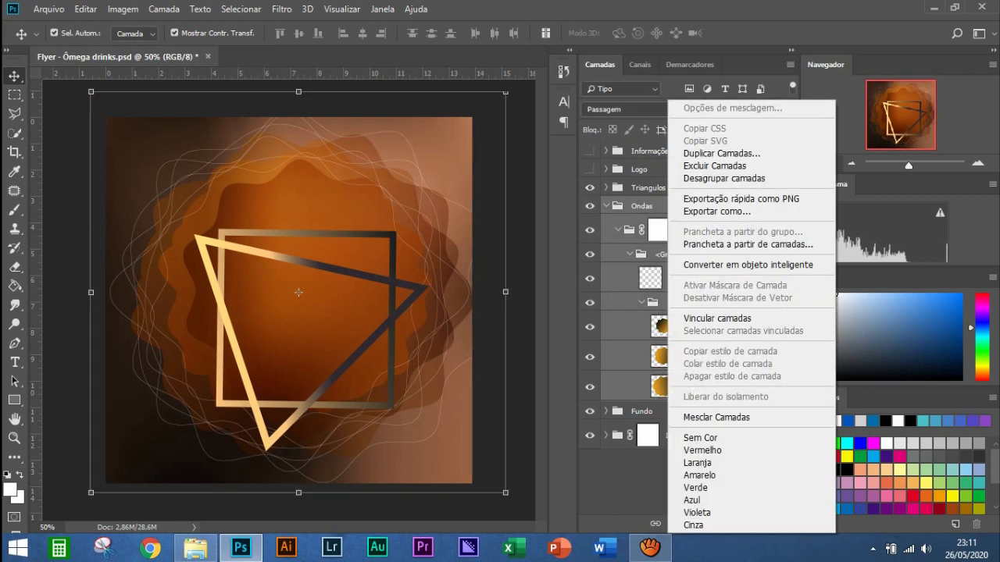
click(718, 318)
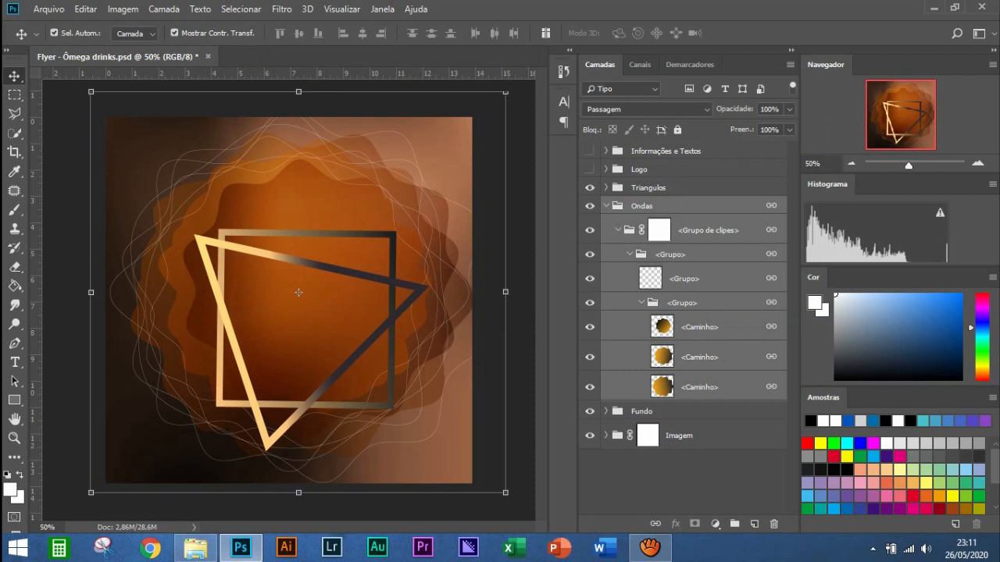
Scale the linked wave shapes up to about 101.7%, extending them toward the lower-left corner of the canvas
click(298, 292)
drag(299, 292, 441, 205)
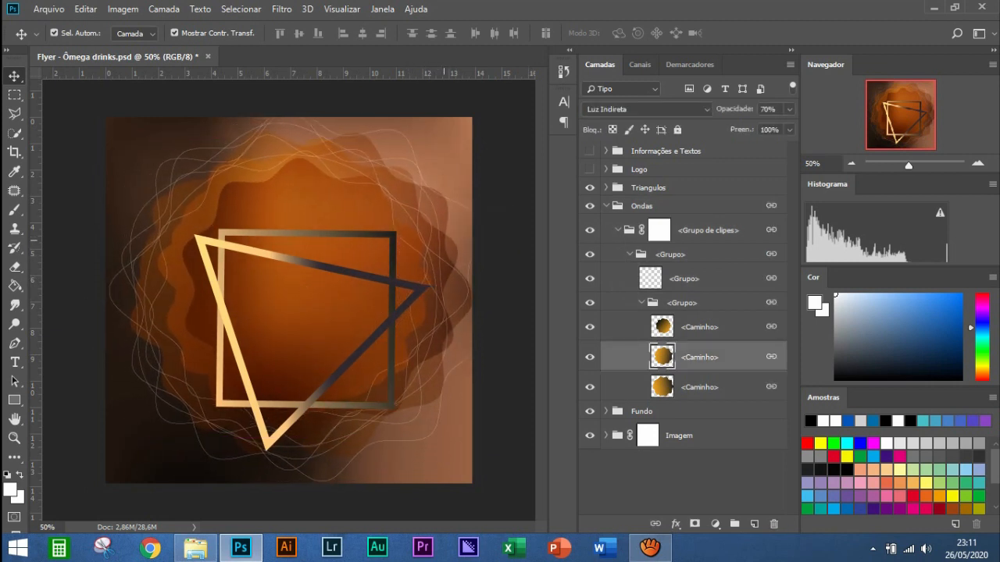
drag(89, 491, 83, 498)
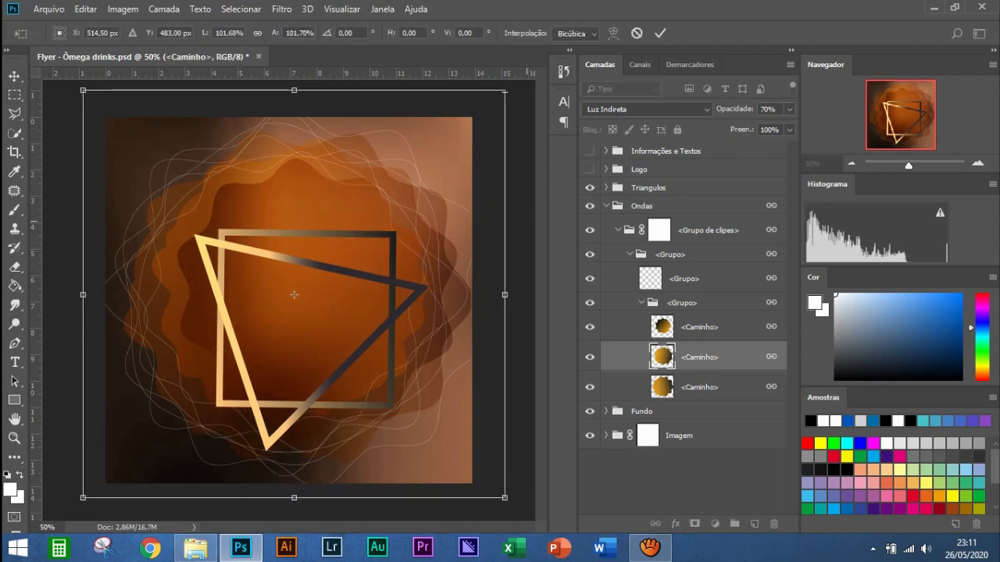
key(Return)
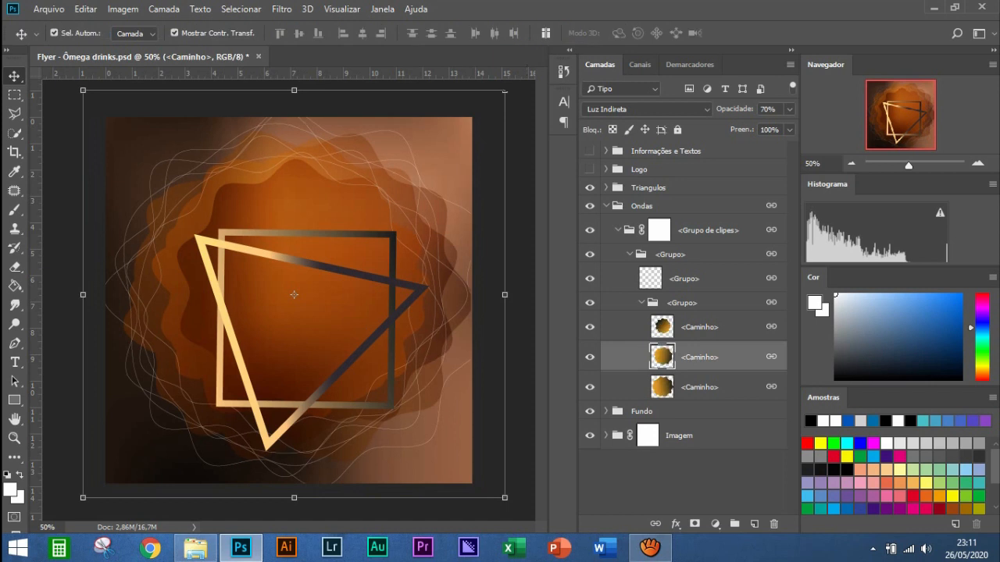
Collapse the Ondas group and lock both the Ondas and Fundo groups
click(607, 206)
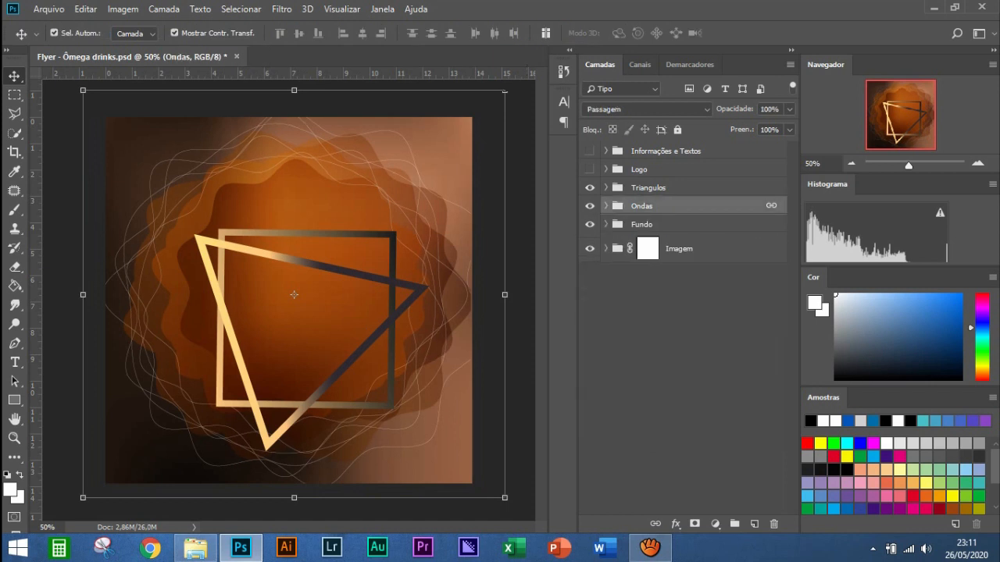
click(677, 129)
click(641, 224)
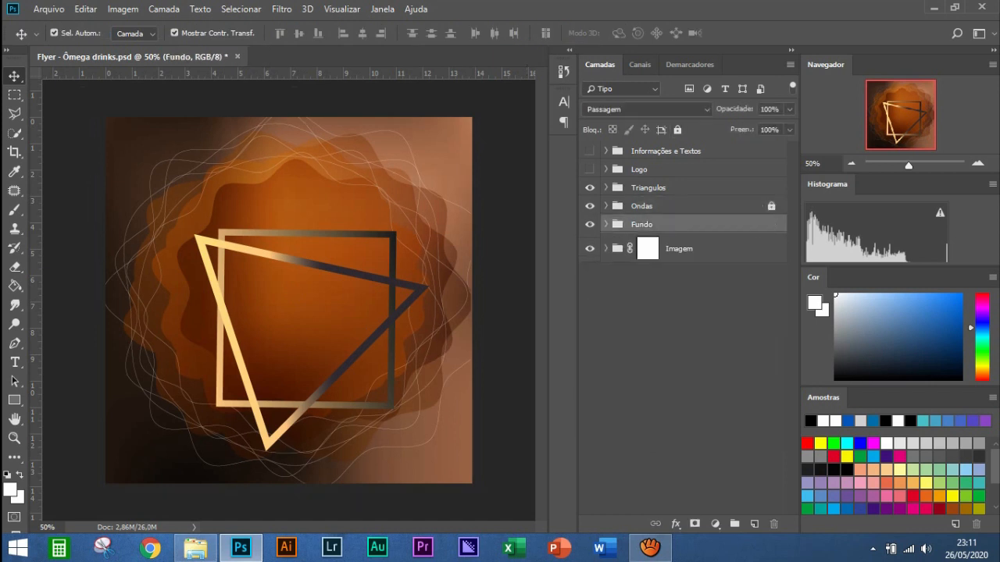
click(678, 130)
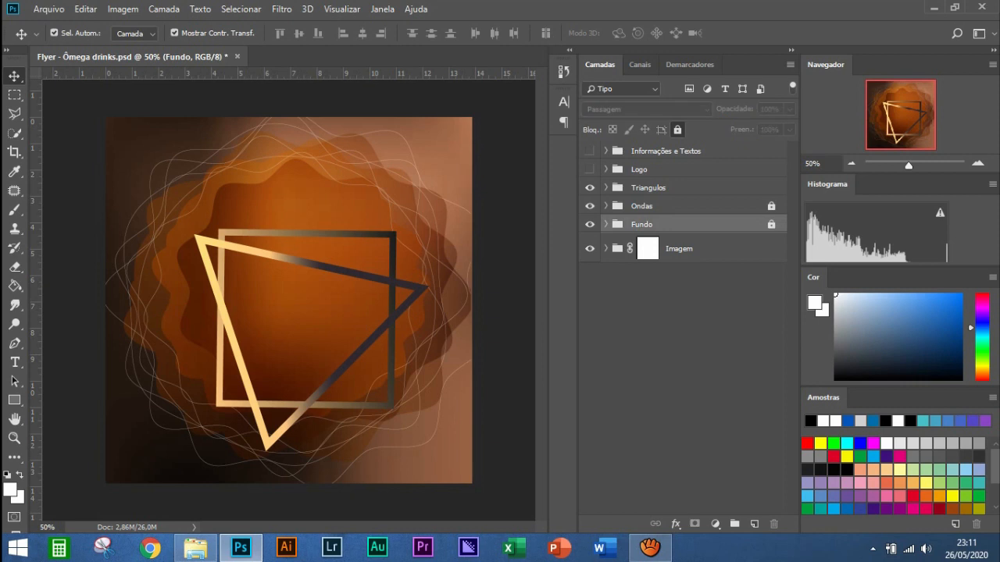
Enlarge the Triangulos group slightly and shift it up and to the left on the canvas
click(639, 169)
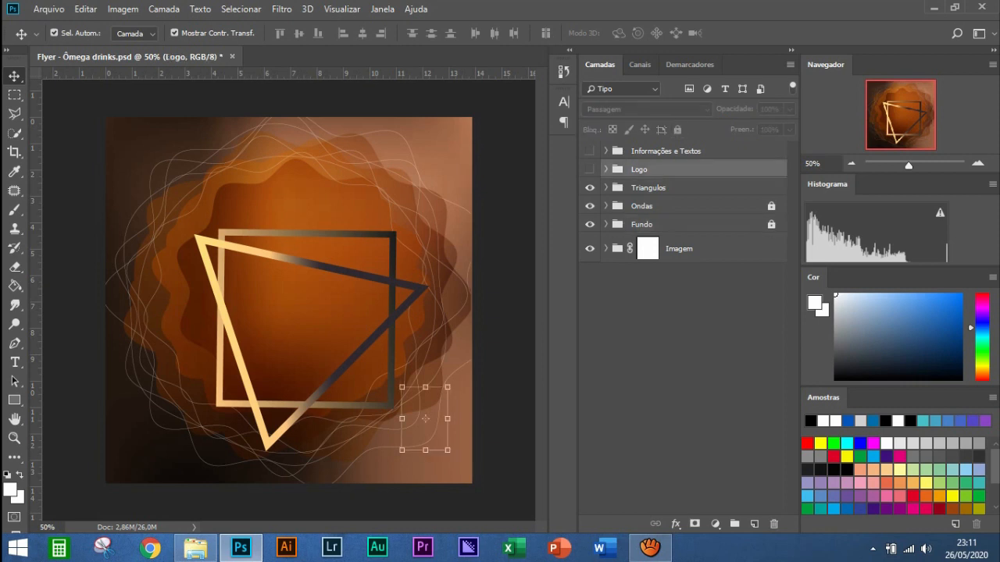
click(649, 187)
click(606, 188)
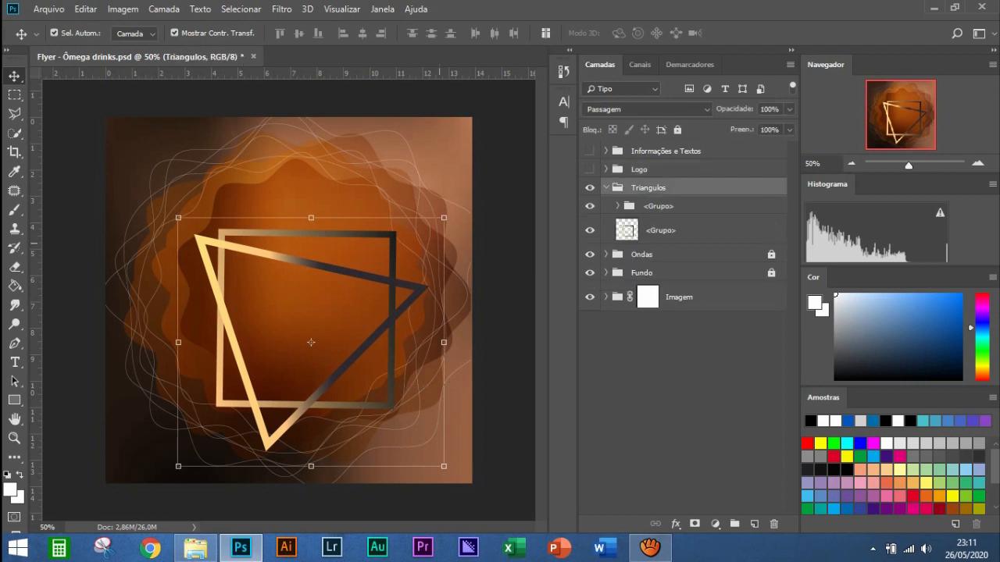
key(ctrl+t)
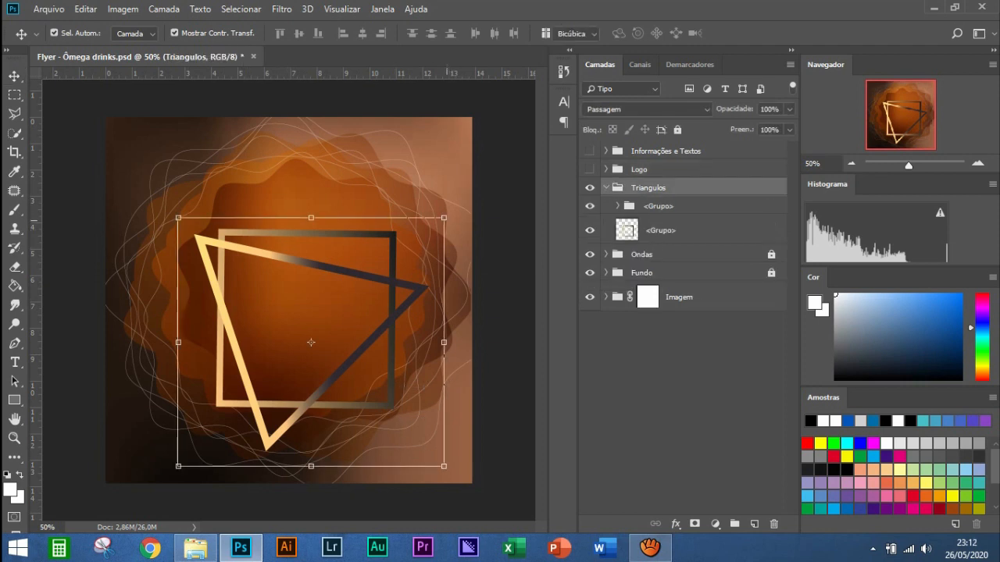
drag(444, 218, 453, 209)
mouse_move(312, 223)
mouse_down()
mouse_move(302, 197)
mouse_move(303, 209)
mouse_up()
key(Return)
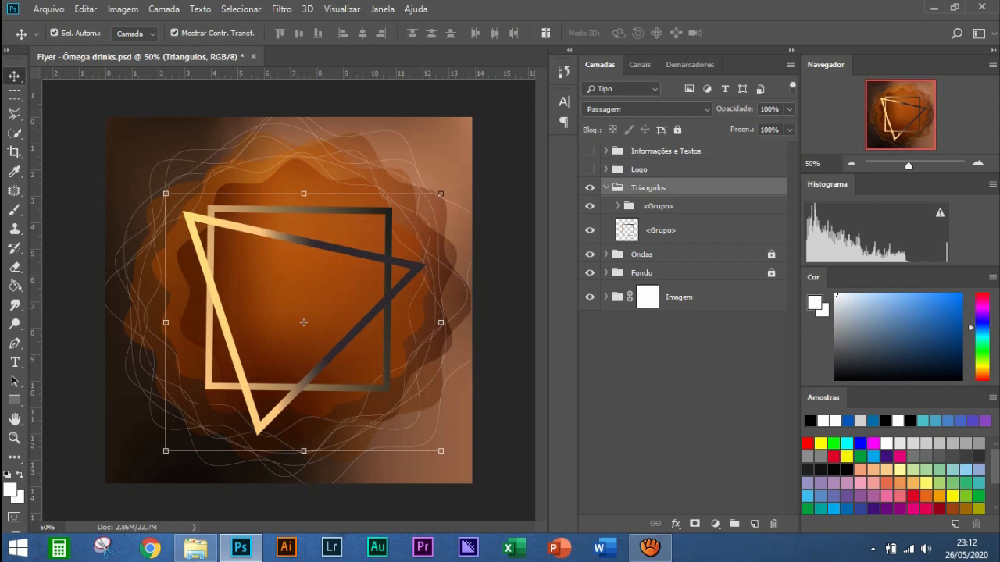
Temporarily show the Logo and Informações e Textos groups to check them against the repositioned triangles
click(590, 169)
click(590, 151)
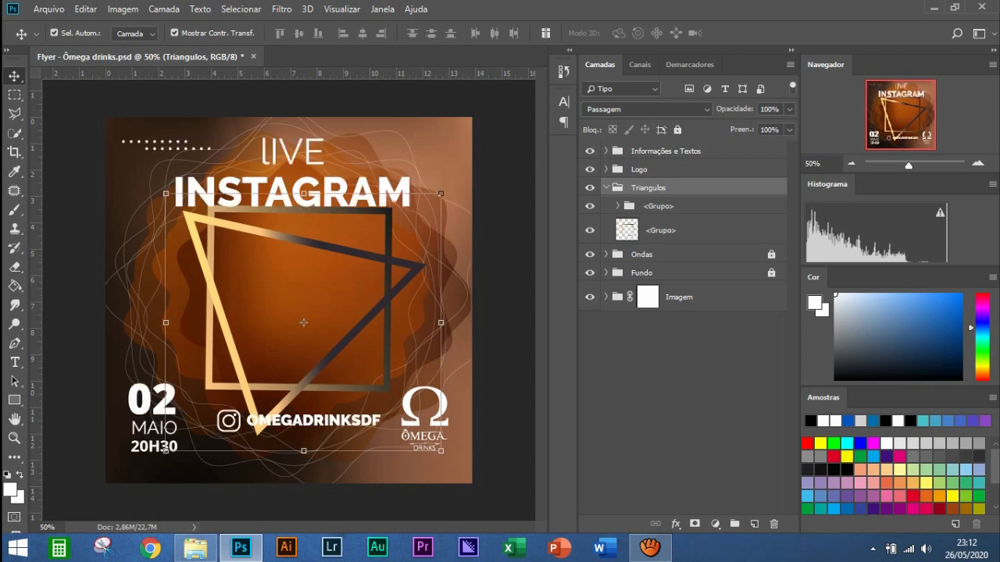
click(590, 151)
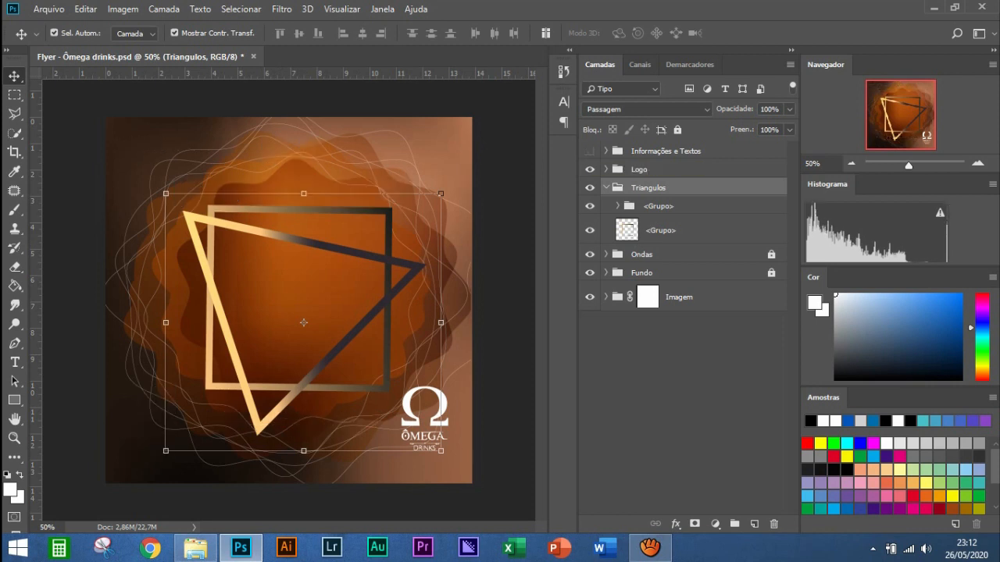
click(590, 169)
click(680, 406)
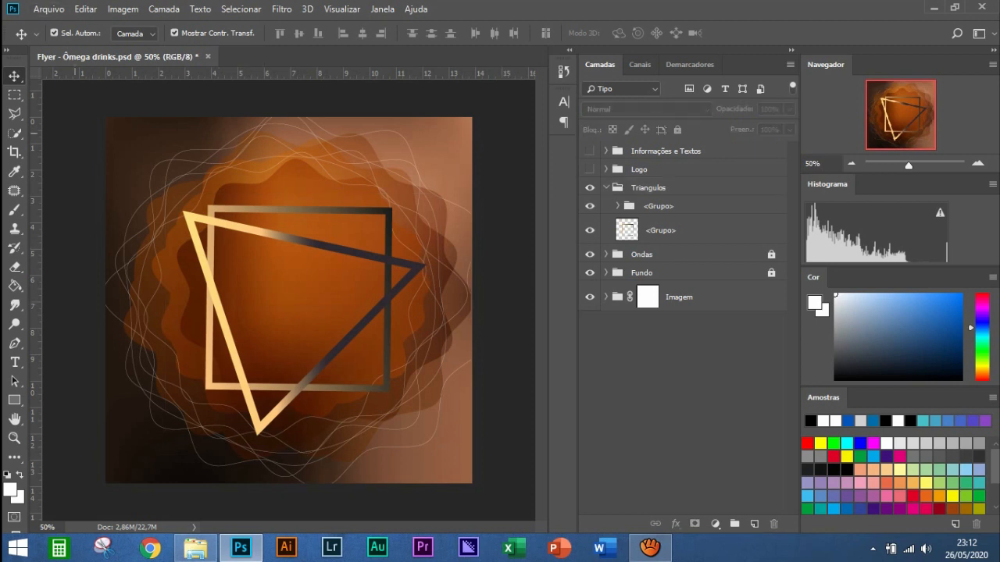
Switch to File Explorer and show the Arquivos Novos folder with large icons
key(alt+Tab)
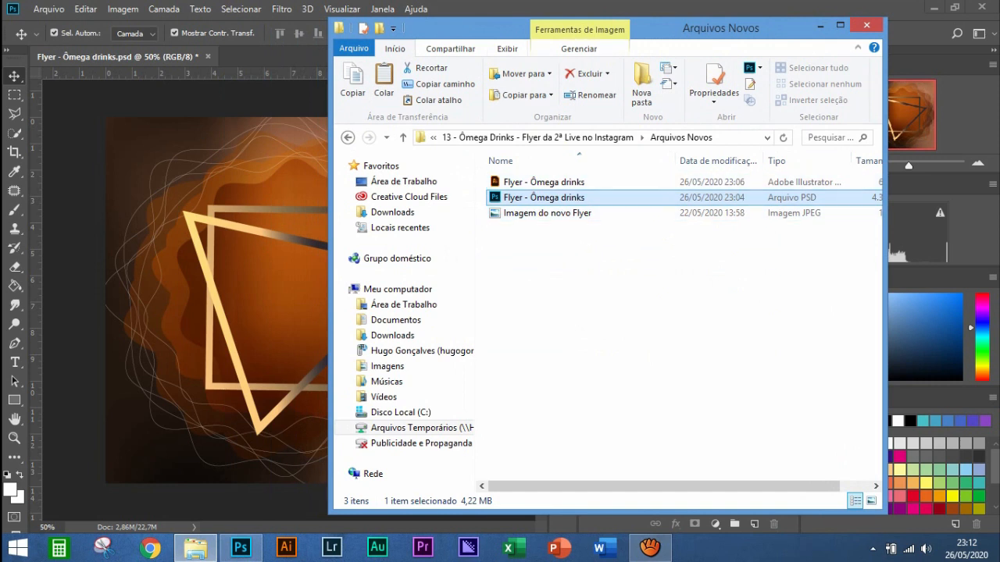
click(507, 48)
click(555, 69)
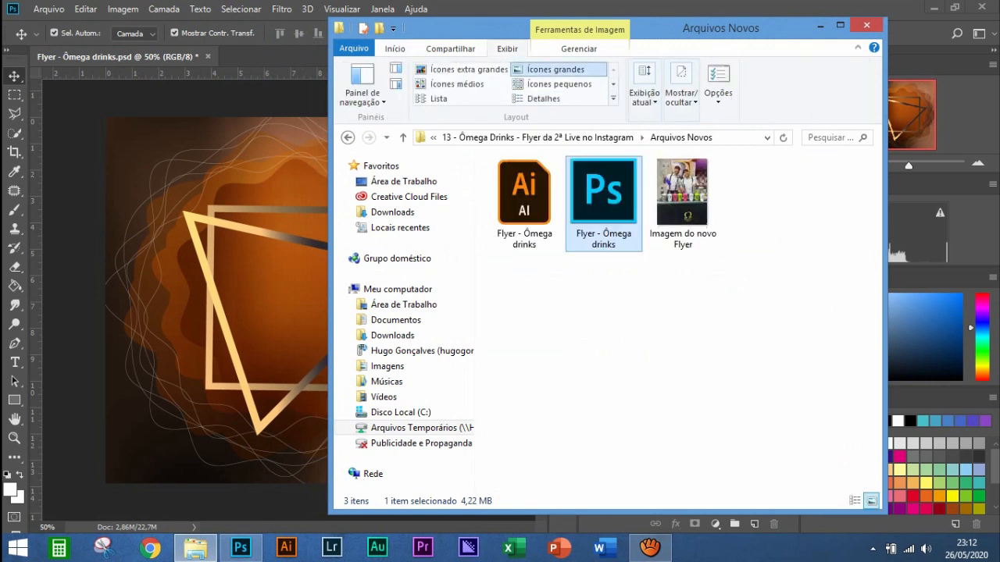
Try to place the Imagem do novo Flyer photo from the folder into the flyer document
click(683, 203)
drag(682, 204, 234, 312)
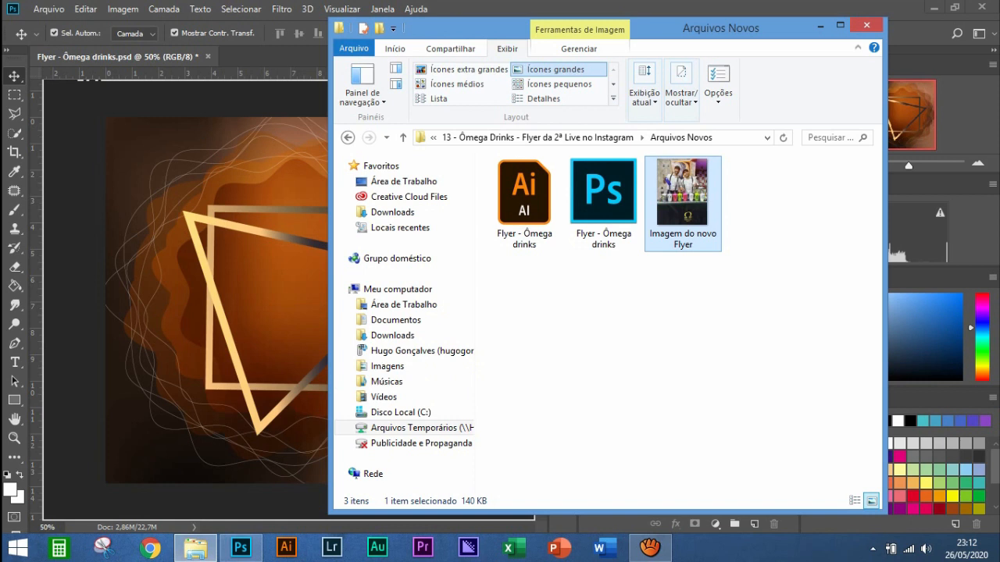
mouse_move(683, 203)
mouse_down()
mouse_move(750, 193)
mouse_move(683, 203)
mouse_up()
key(alt+Tab)
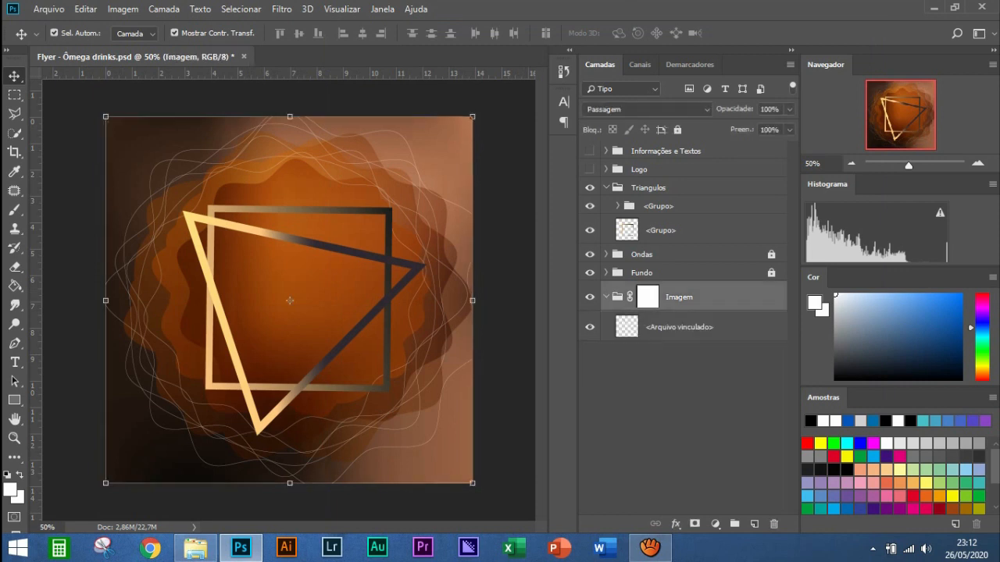
Delete the <Arquivo vinculado> layer from the Imagem group and move that group above Triangulos
key(Return)
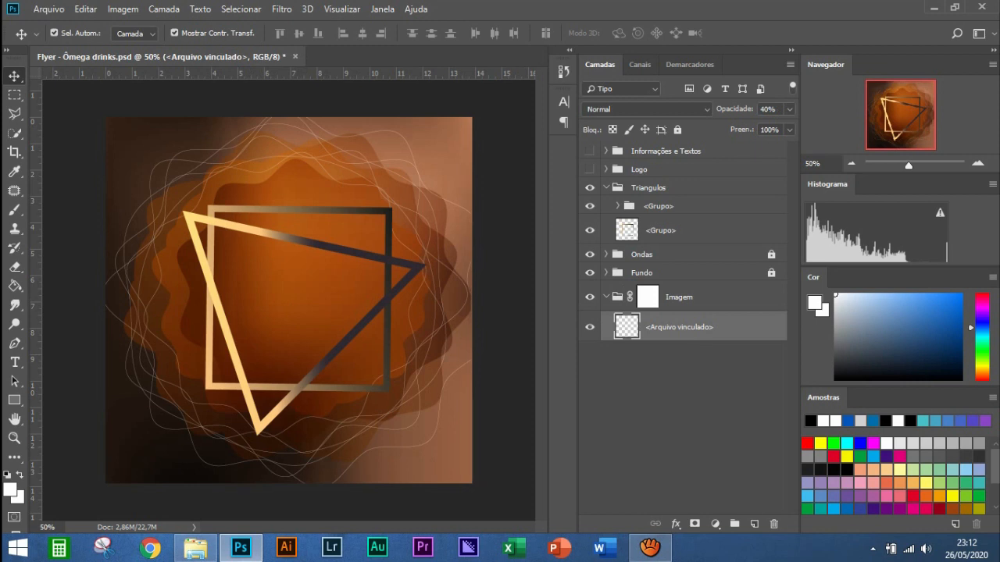
click(773, 524)
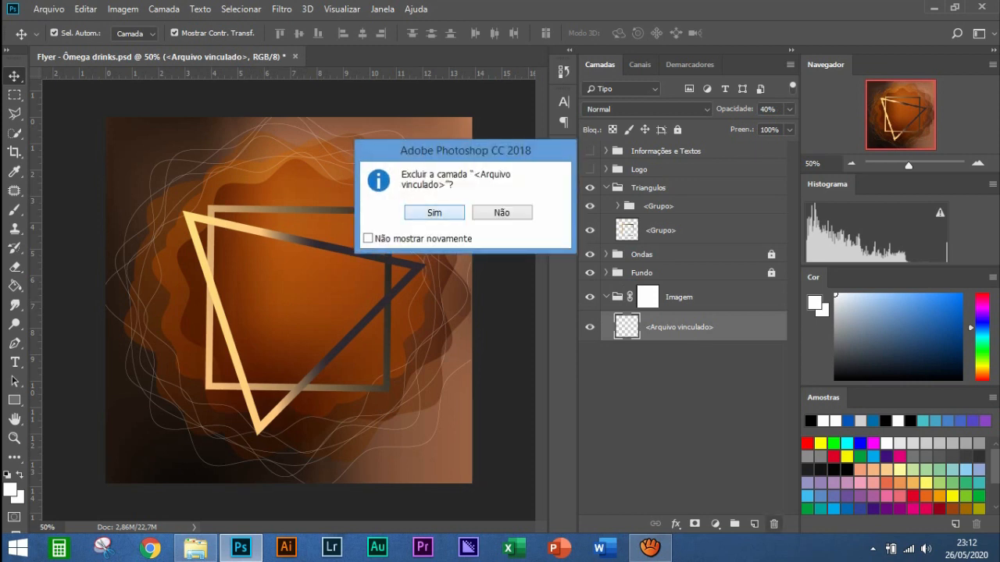
key(Return)
drag(672, 297, 660, 209)
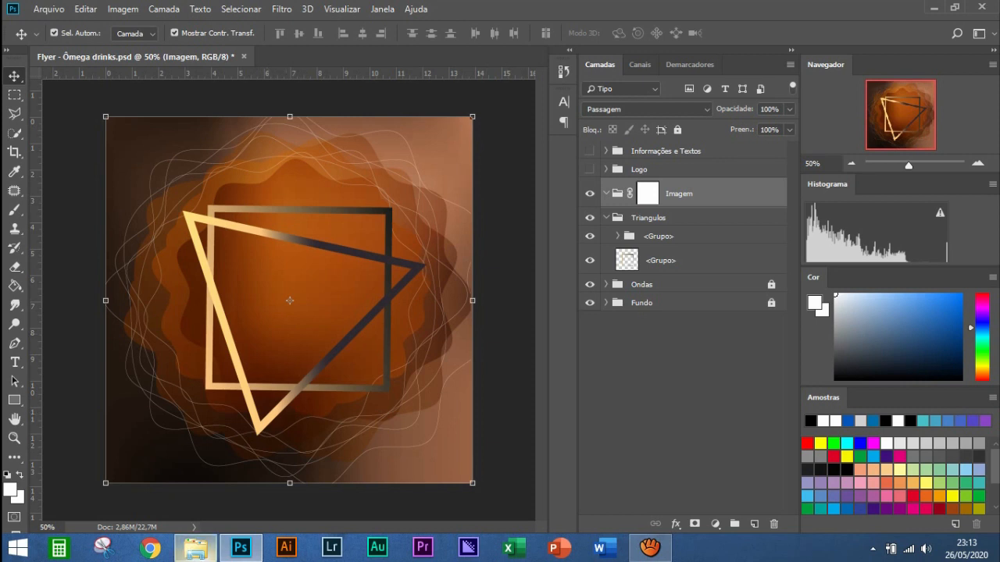
Try again to place Imagem do novo Flyer from File Explorer into the flyer
click(195, 549)
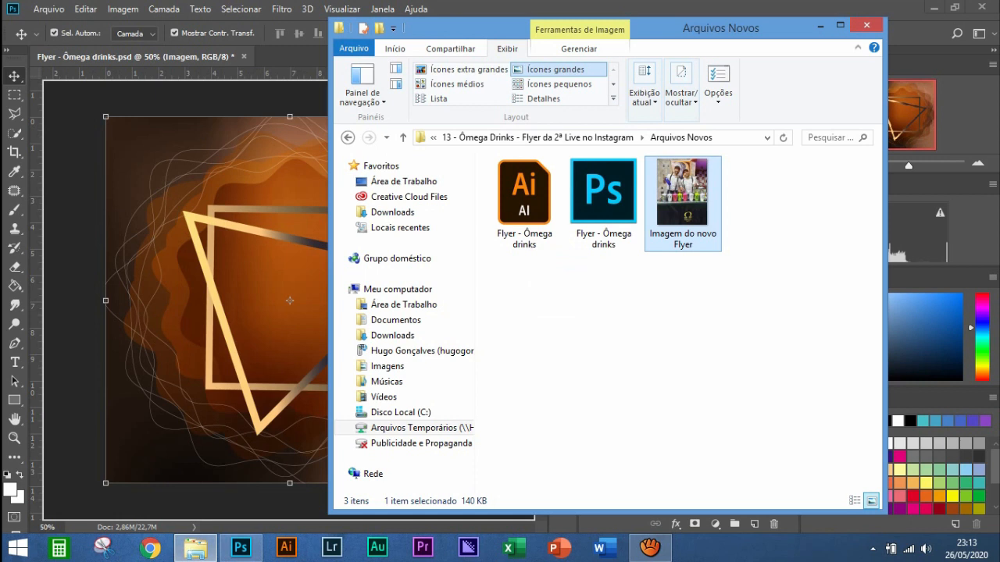
drag(683, 195, 234, 301)
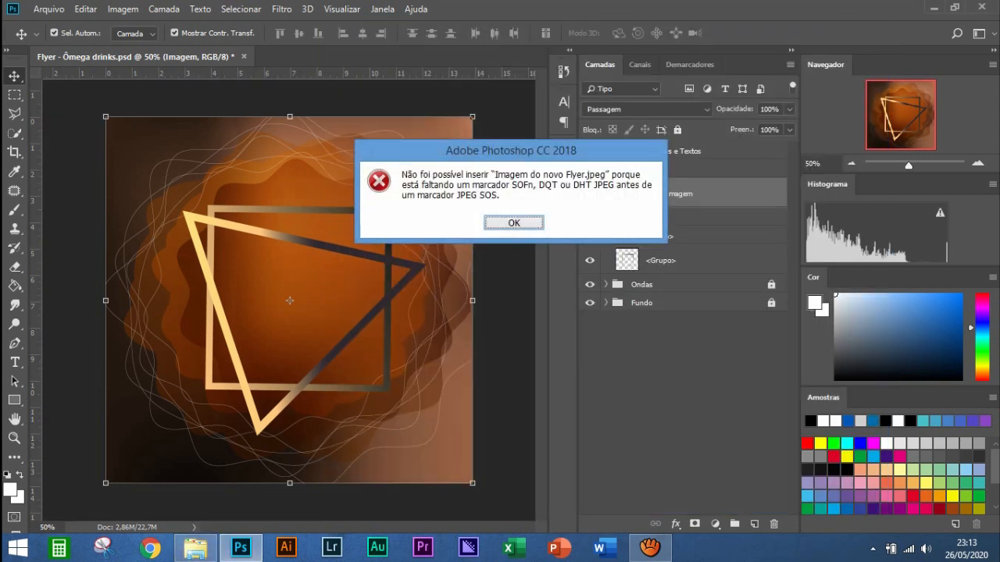
key(Return)
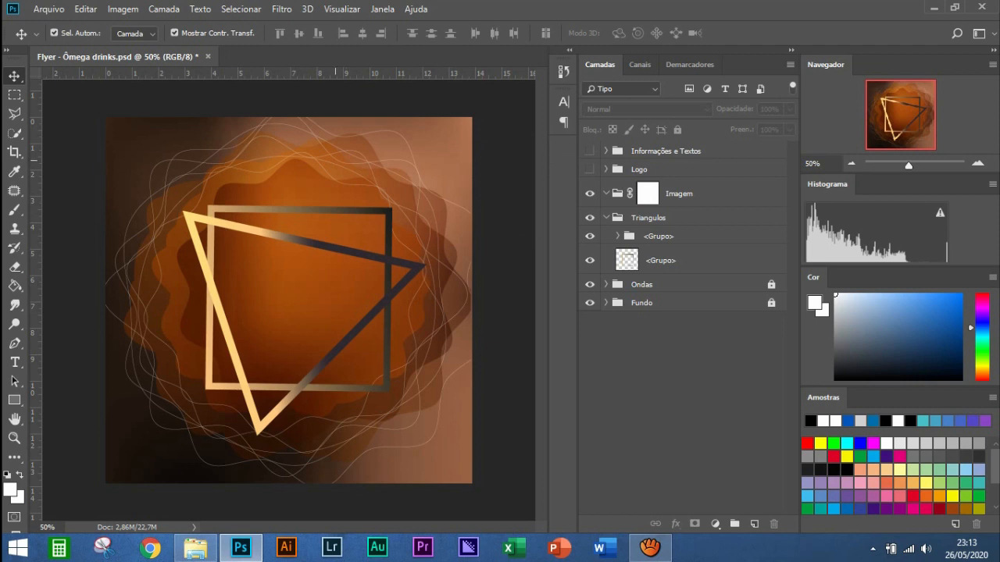
View the Imagem do novo Flyer photo from File Explorer in the Windows photo viewer
click(195, 548)
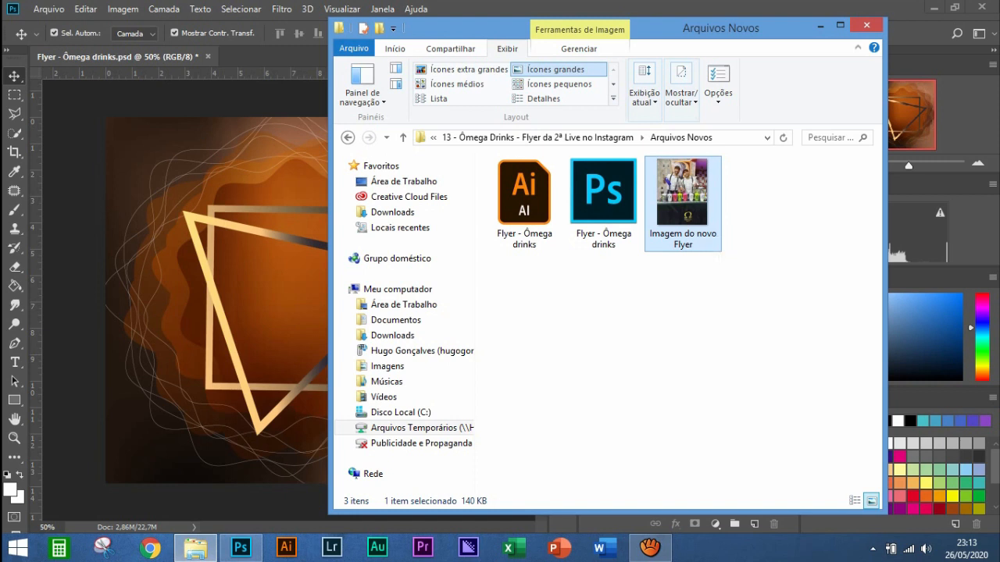
double_click(683, 196)
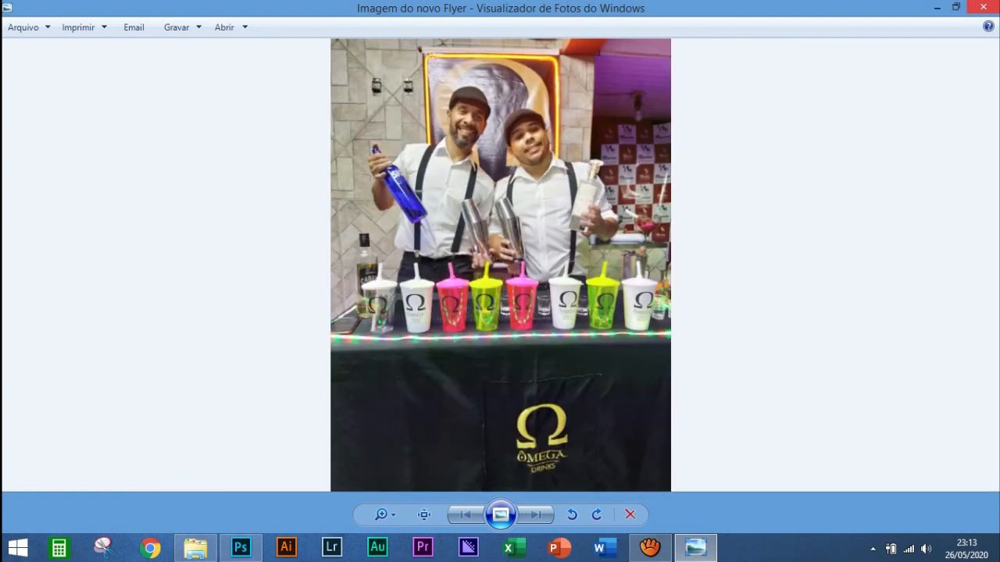
click(983, 6)
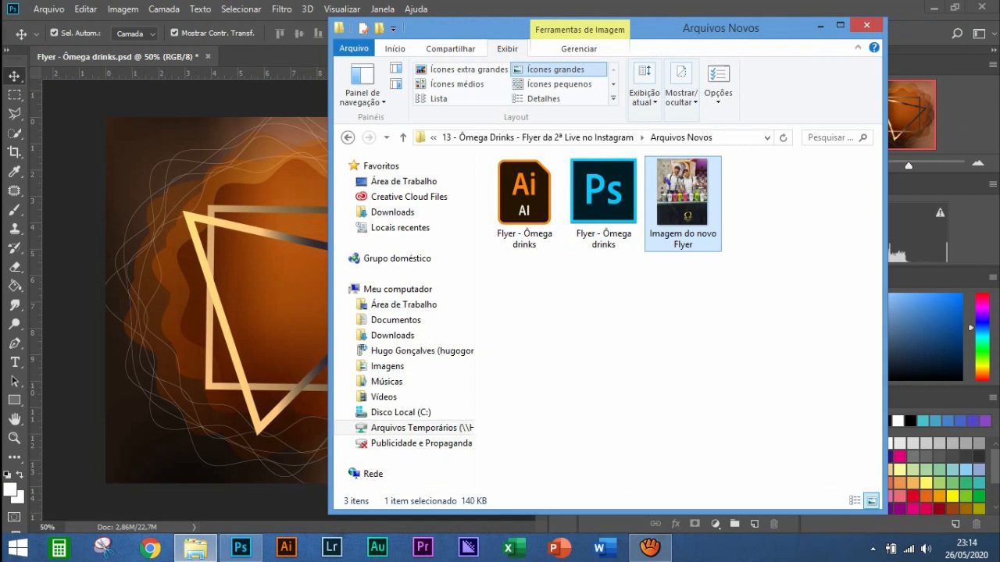
Open Imagem do novo Flyer in Paint, save it again and close Paint
right_click(675, 161)
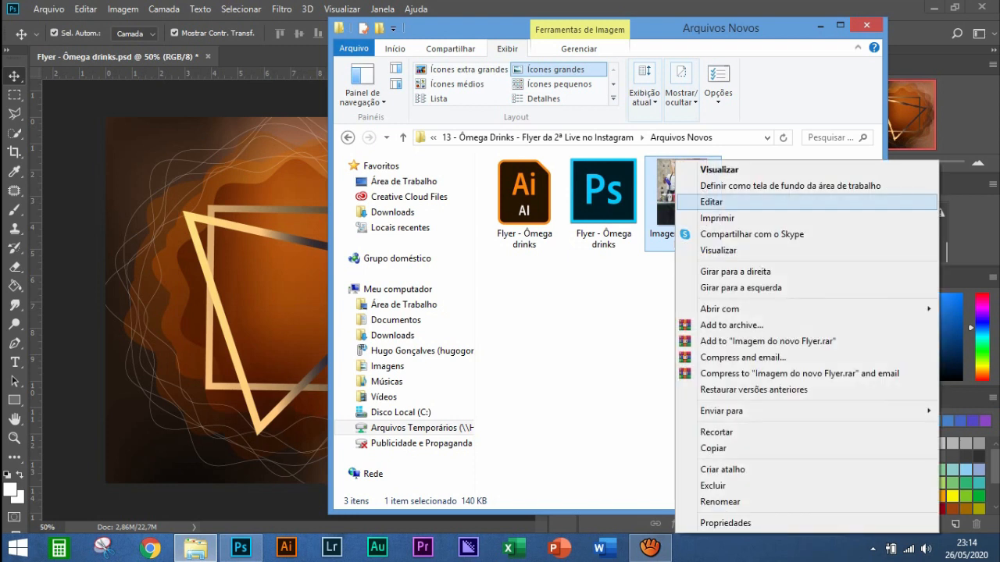
click(713, 202)
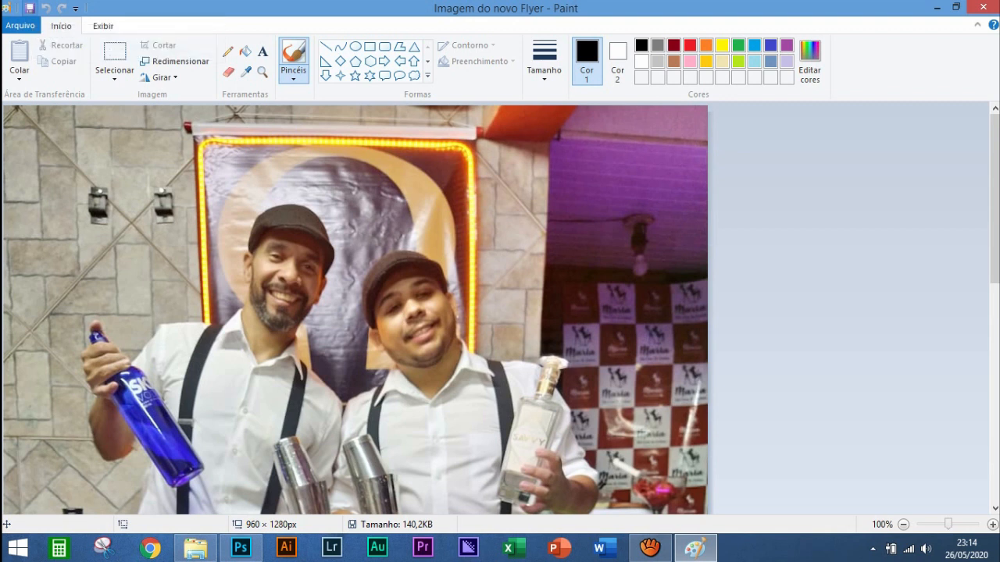
key(ctrl+b)
click(981, 7)
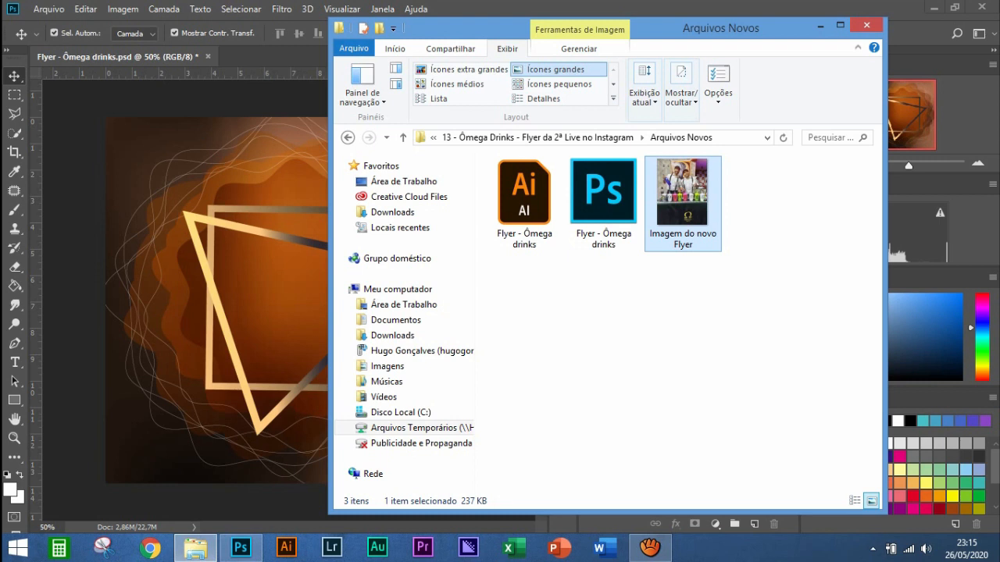
Place the re-saved Imagem do novo Flyer photo at the center of the Photoshop flyer at 100% scale
drag(683, 199, 289, 305)
key(alt+Tab)
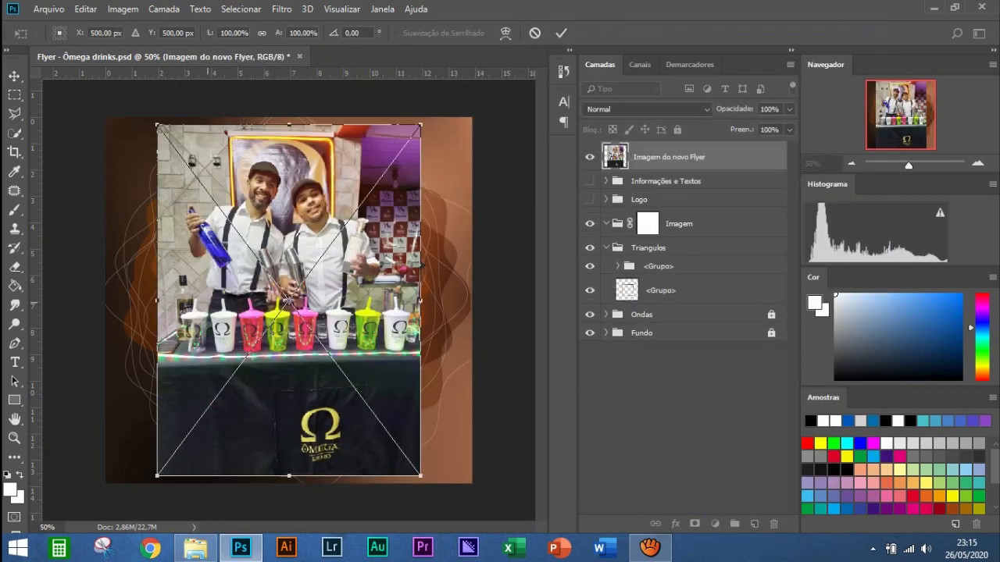
key(Return)
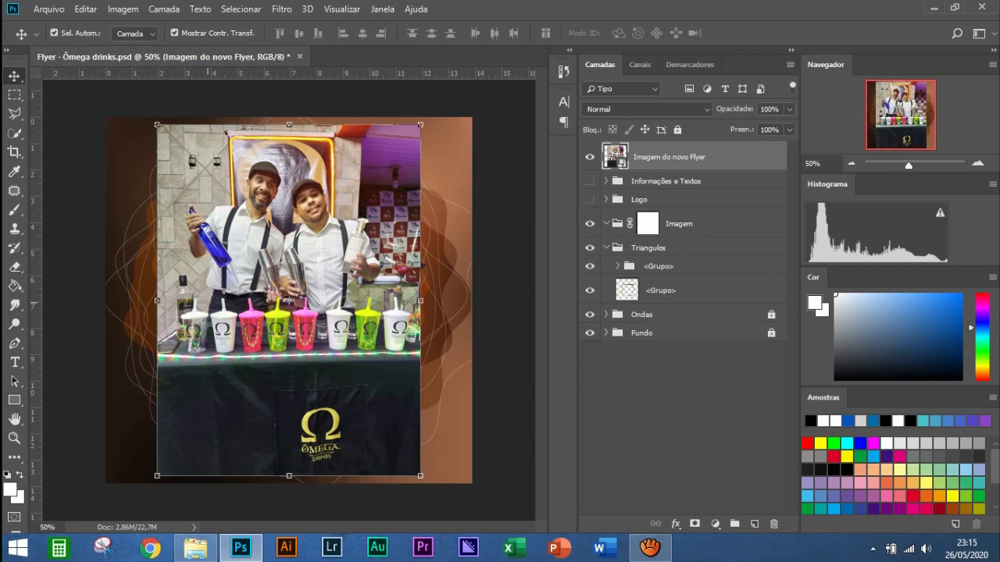
Temporarily hide the placed photo layer to check the flyer design behind it
key(m)
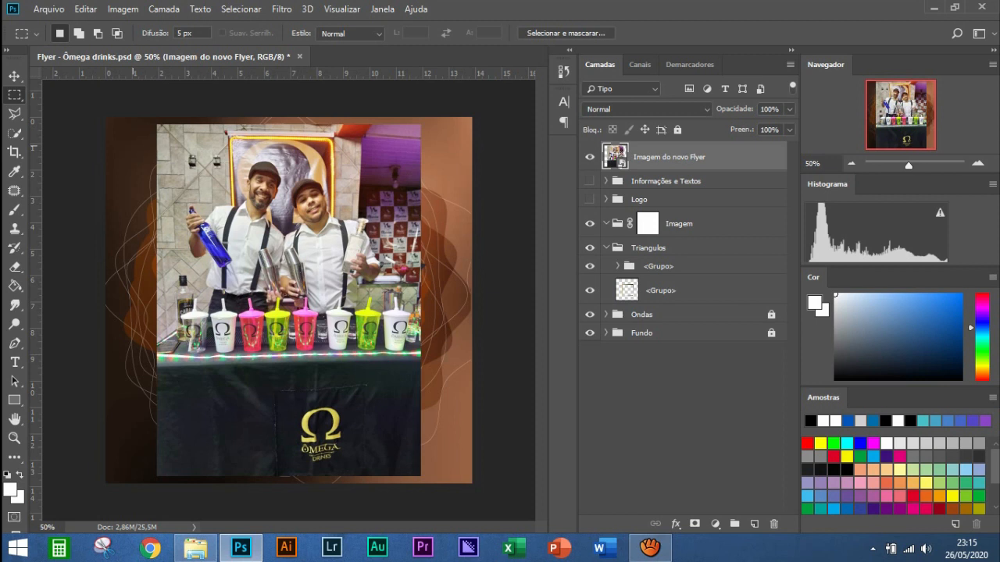
key(ctrl+comma)
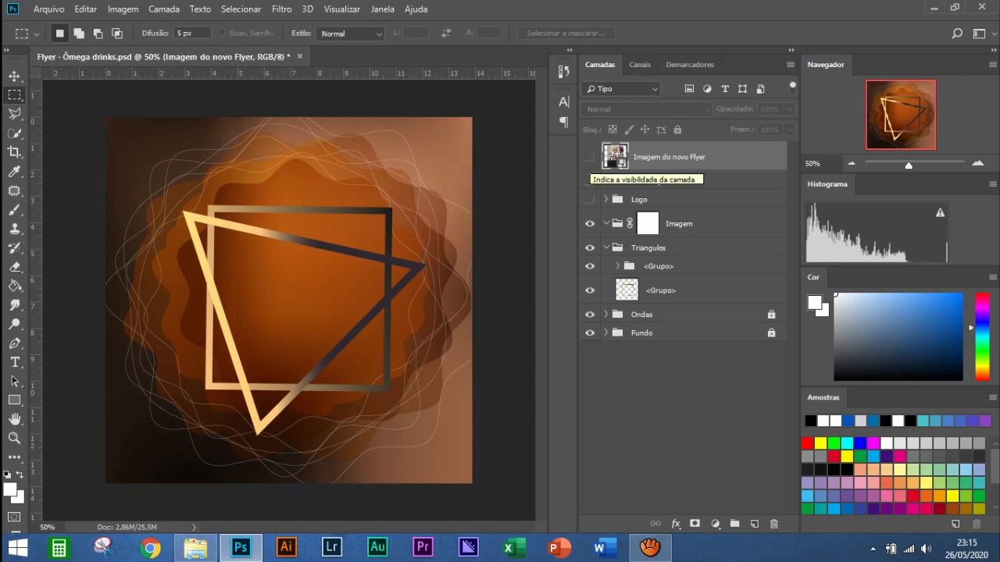
click(589, 157)
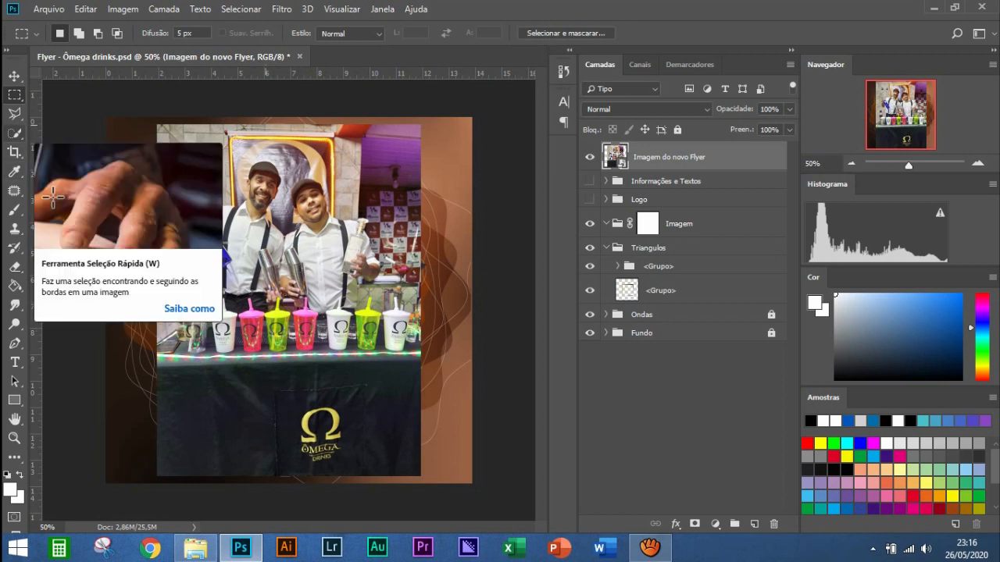
Select a small triangular area around the photo's upper-left wall fixture with the Polygonal Lasso
click(977, 163)
click(977, 163)
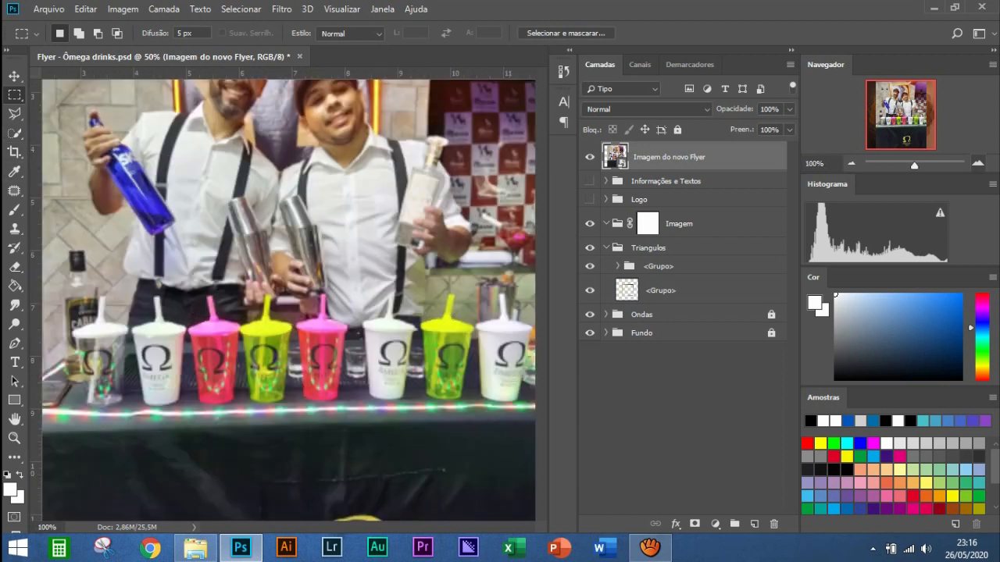
drag(112, 265, 107, 364)
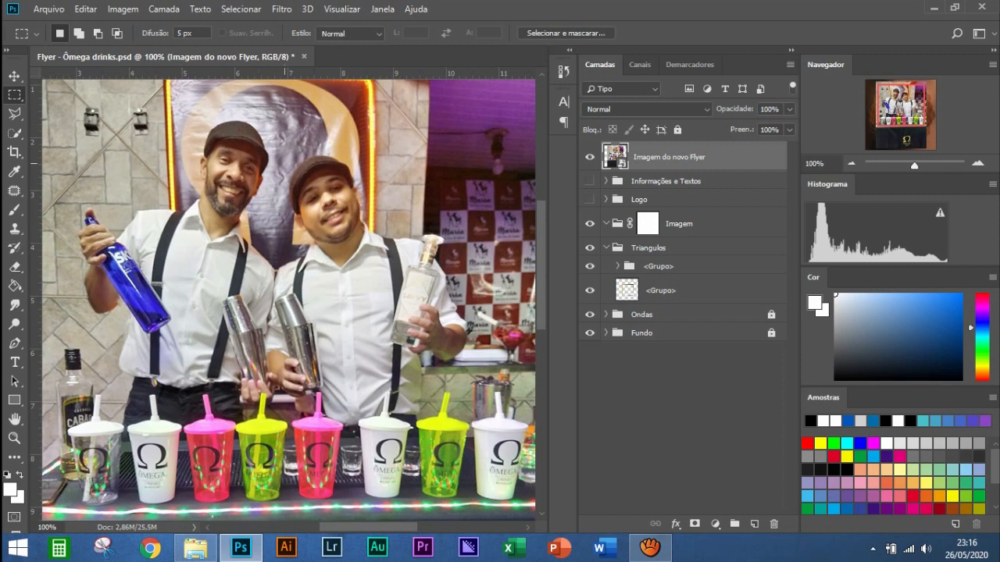
drag(285, 297, 230, 273)
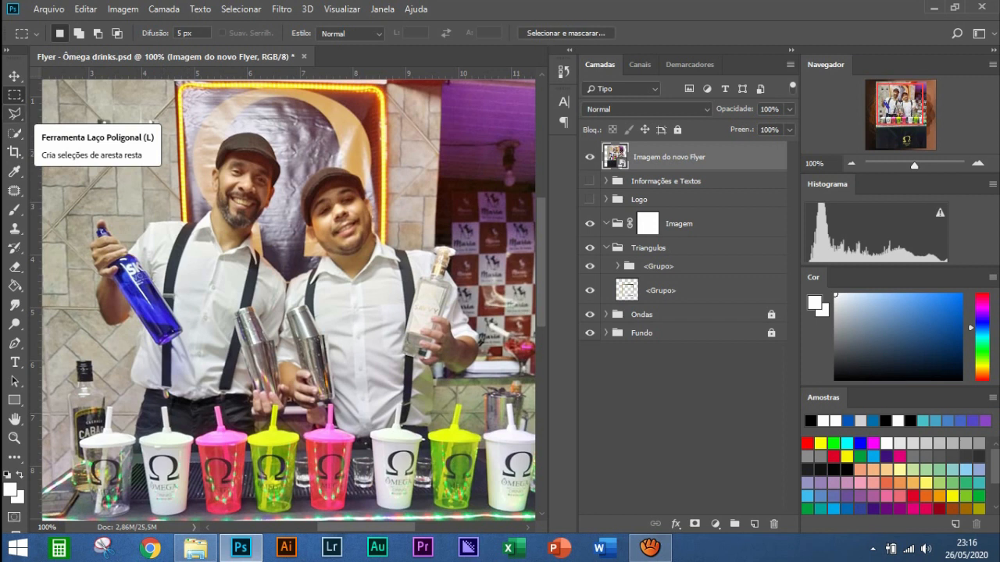
click(15, 114)
click(88, 110)
click(130, 111)
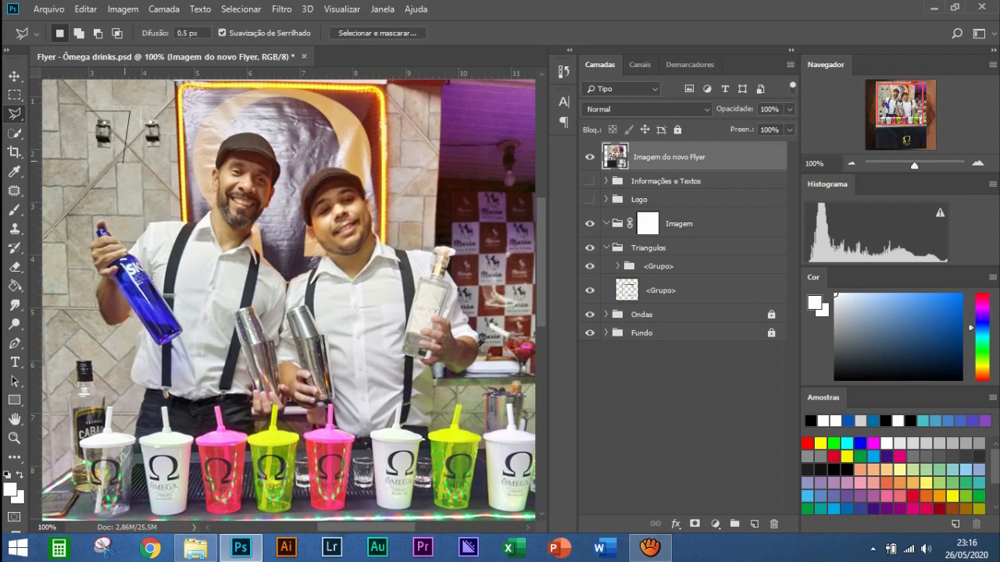
double_click(122, 163)
right_click(659, 156)
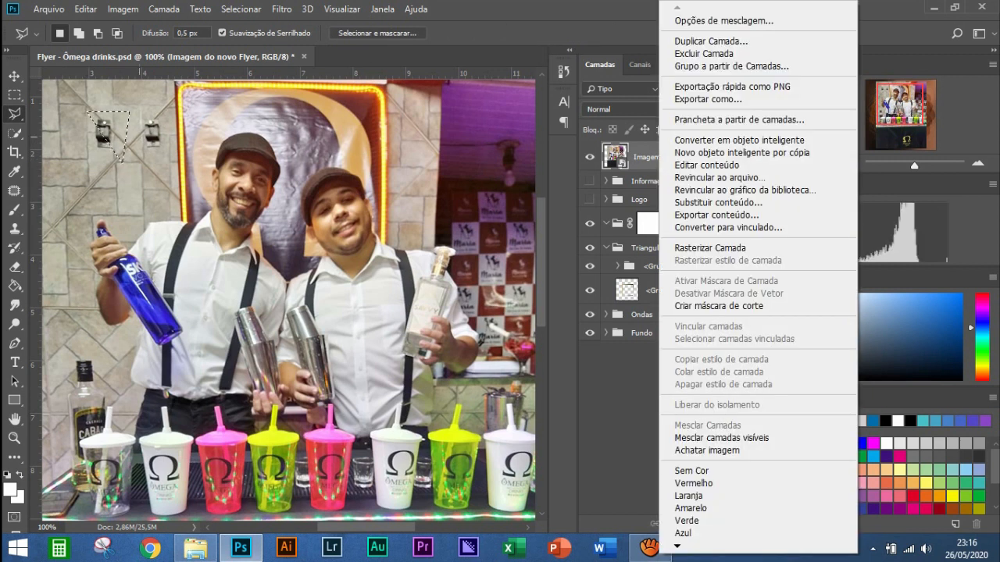
key(Escape)
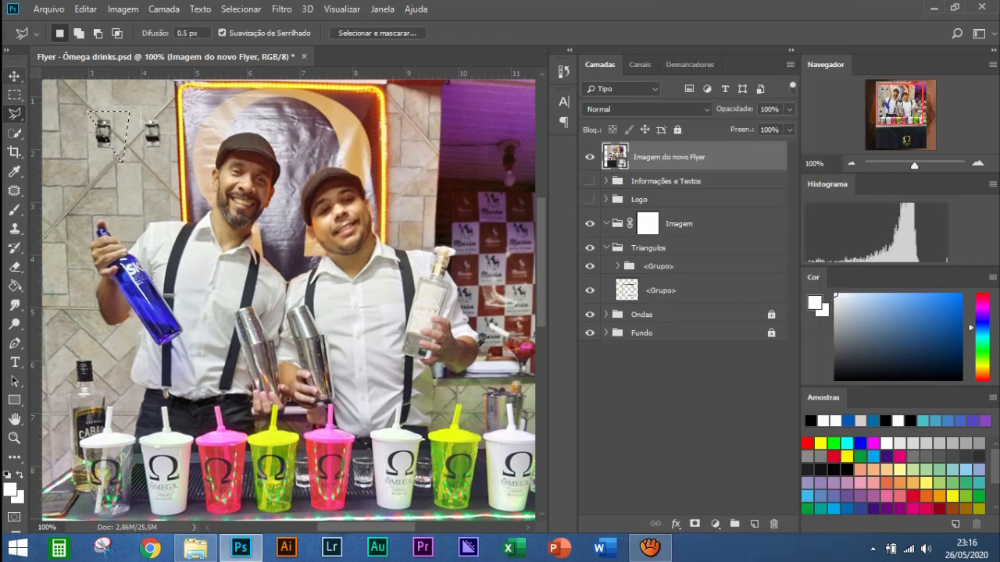
key(v)
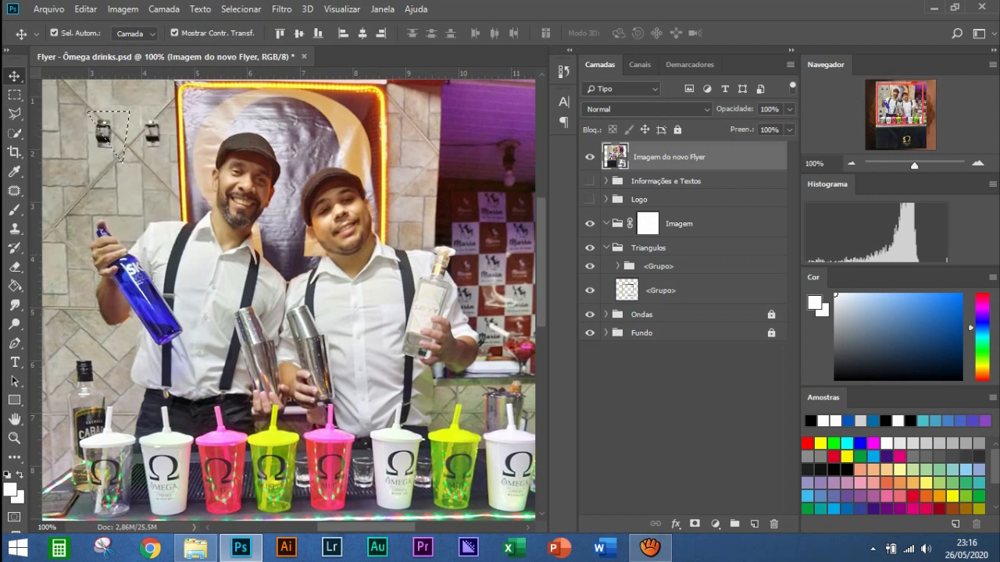
Clear the lasso selection, then move the Imagem do novo Flyer layer down into the Imagem group and rasterize it
key(m)
key(ctrl+d)
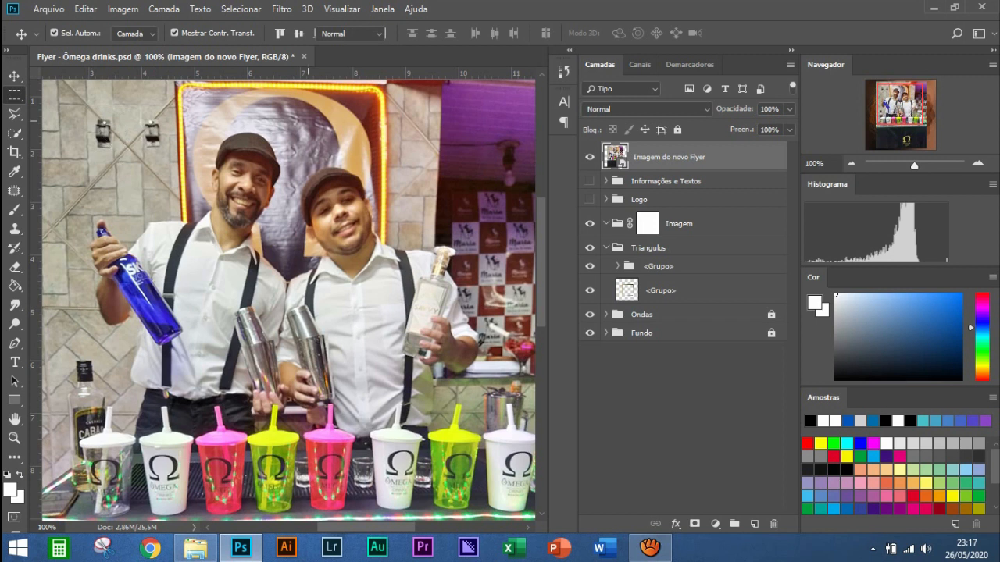
key(v)
key(ctrl+bracketleft)
key(ctrl+bracketleft)
key(ctrl+bracketleft)
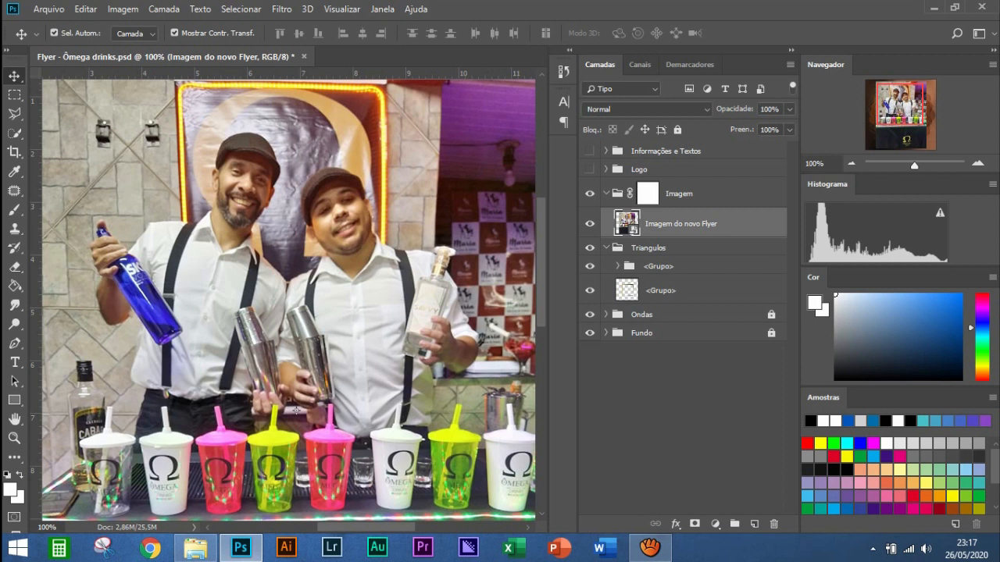
right_click(665, 223)
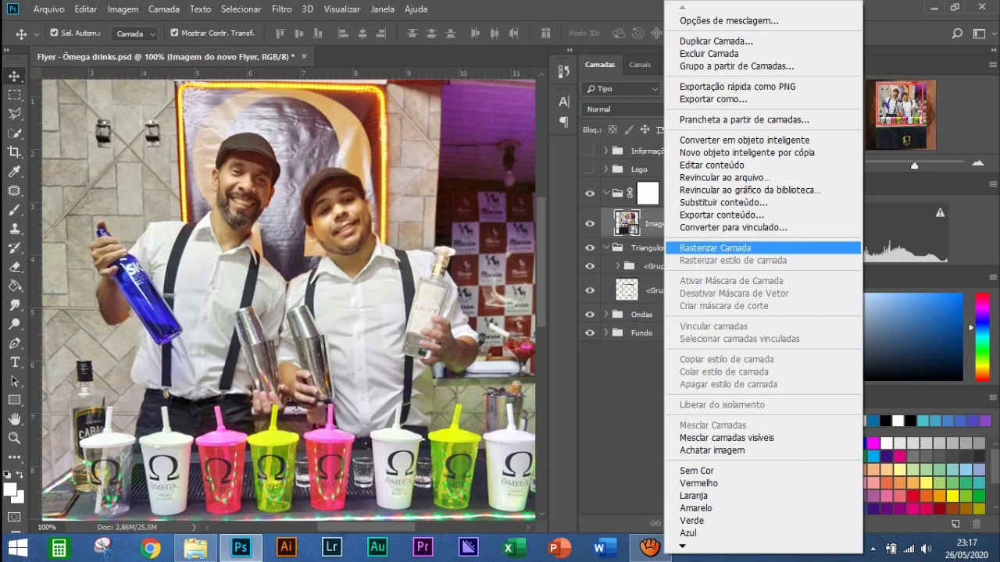
click(714, 247)
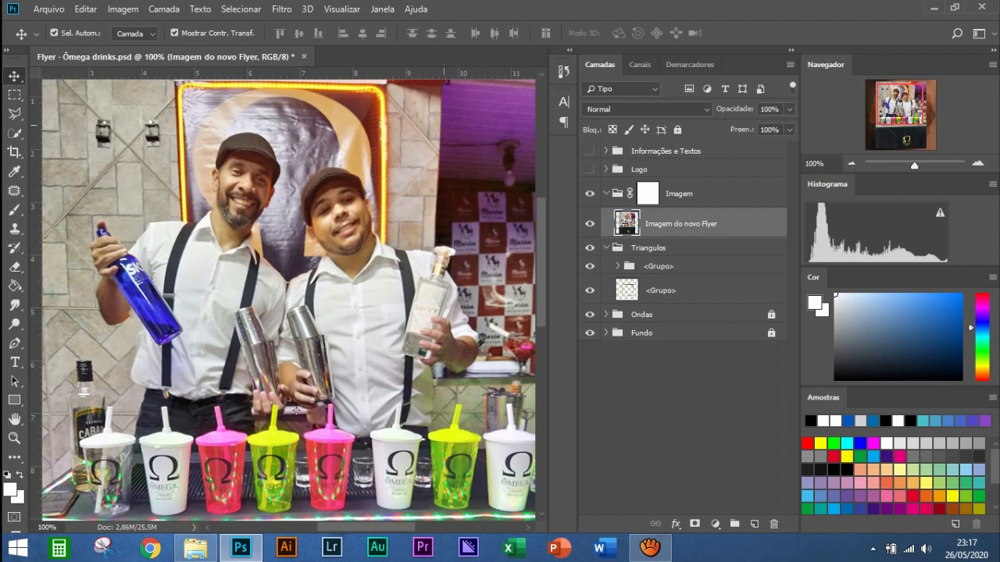
key(m)
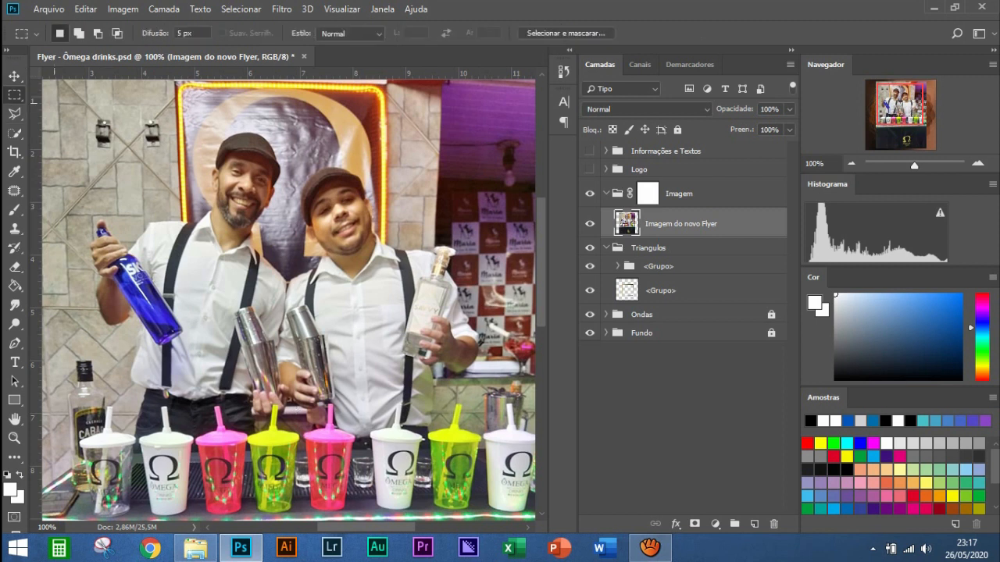
drag(59, 114, 516, 451)
click(515, 451)
key(ctrl+z)
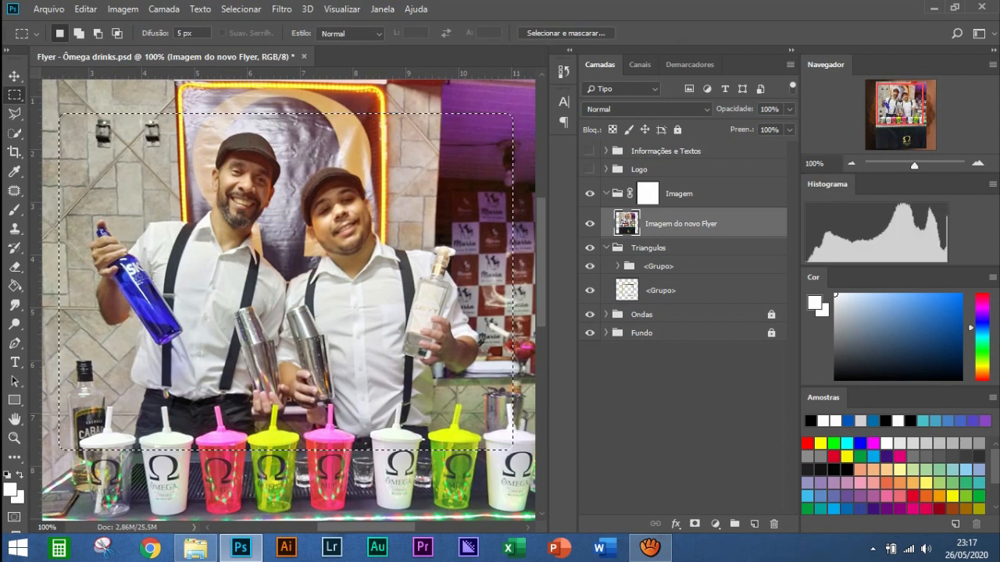
key(ctrl+d)
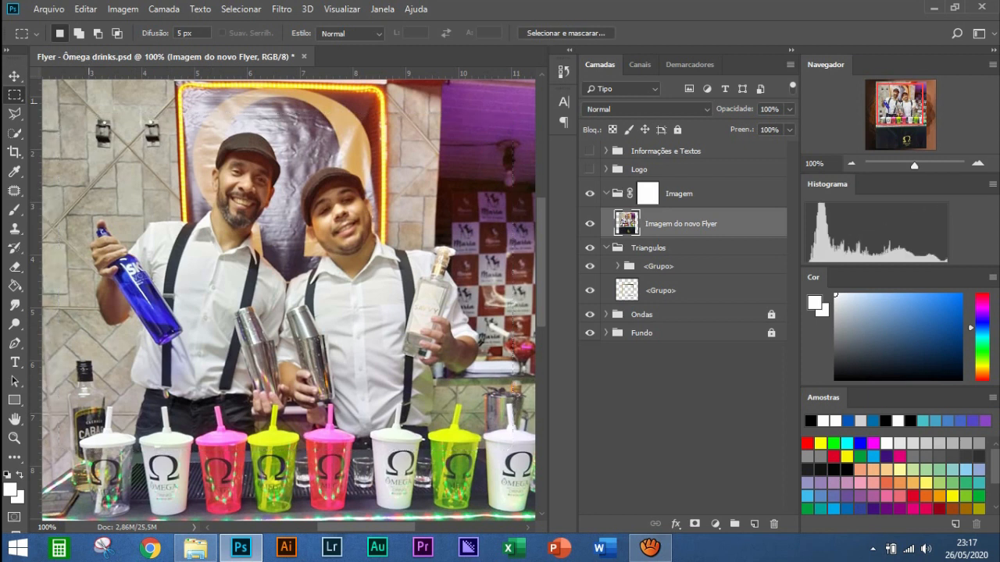
Copy a rectangular area around the two bartenders, with a 5 px feather, from the photo onto a new layer
drag(70, 106, 491, 400)
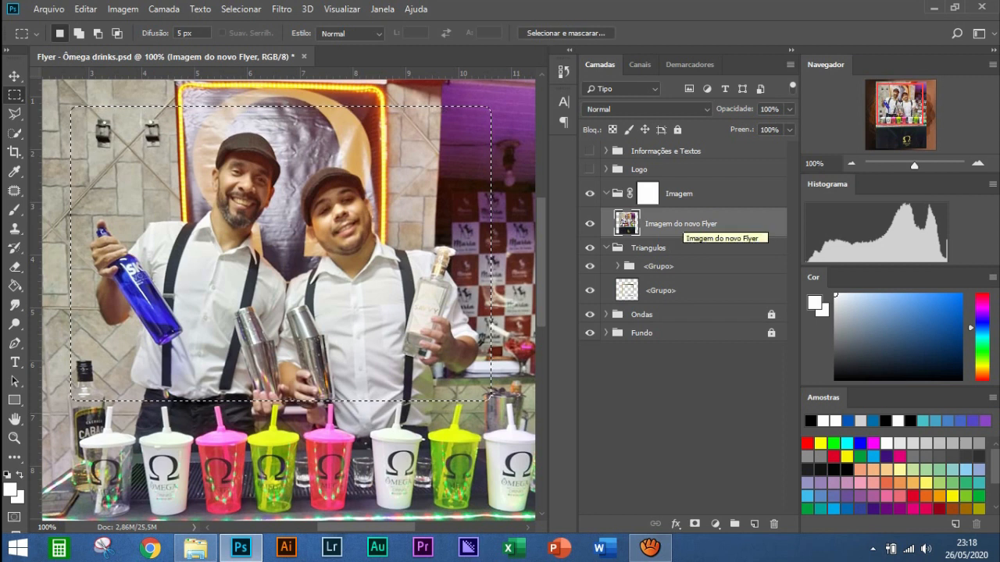
key(ctrl+shift+alt+n)
key(ctrl+d)
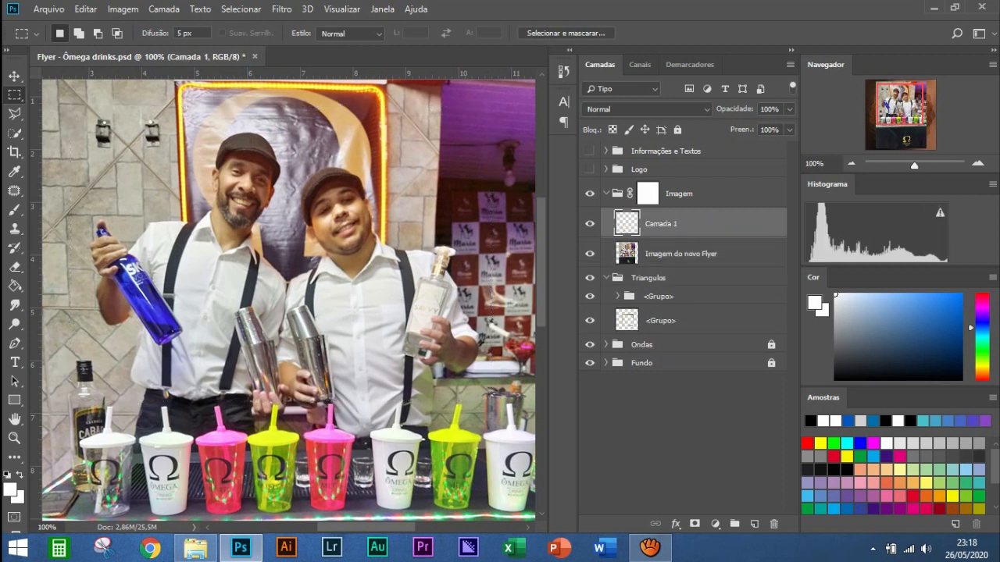
key(ctrl+shift+alt+e)
click(681, 254)
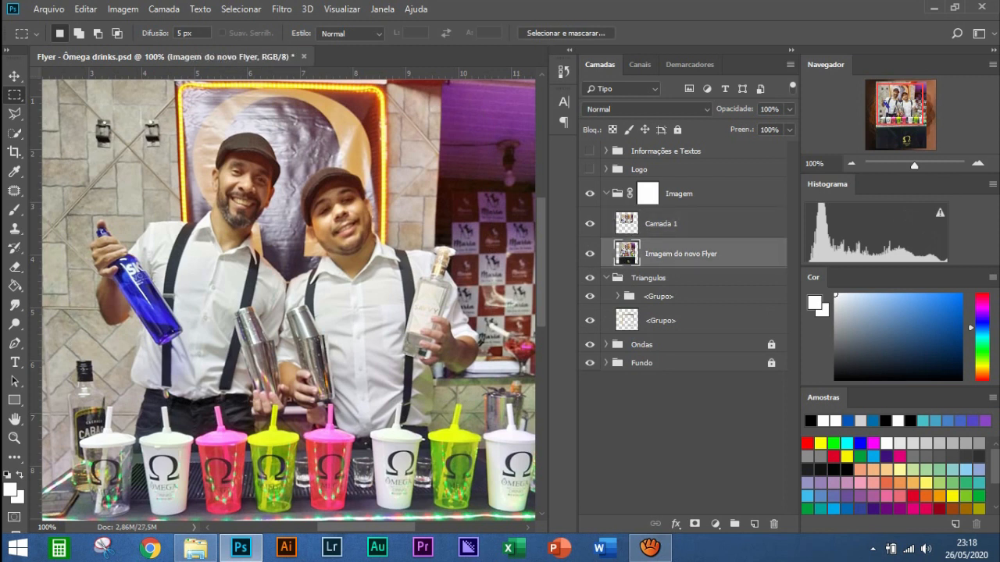
Temporarily hide the original photo to inspect the copy's feathered edges, and delete the copied layer
click(590, 254)
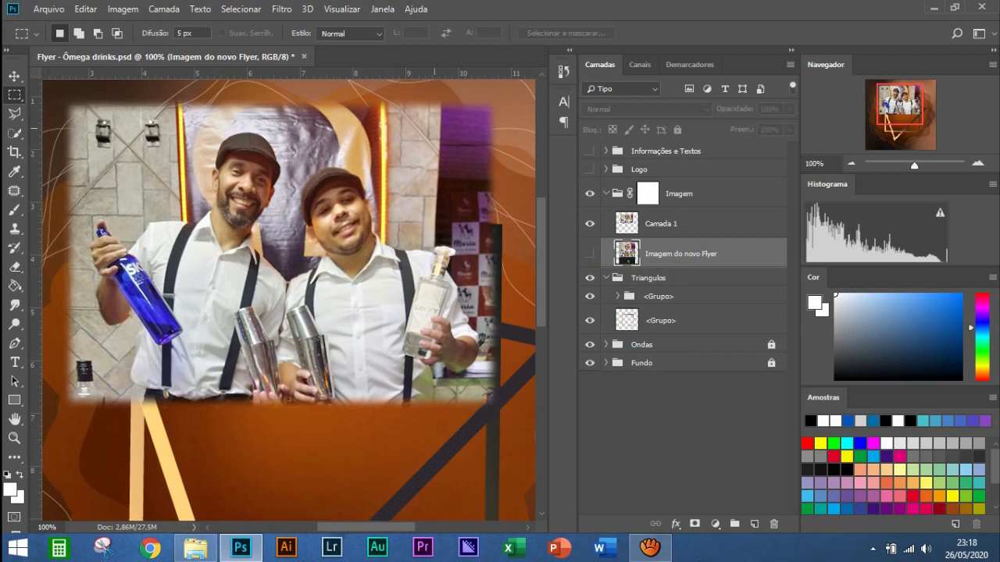
click(590, 253)
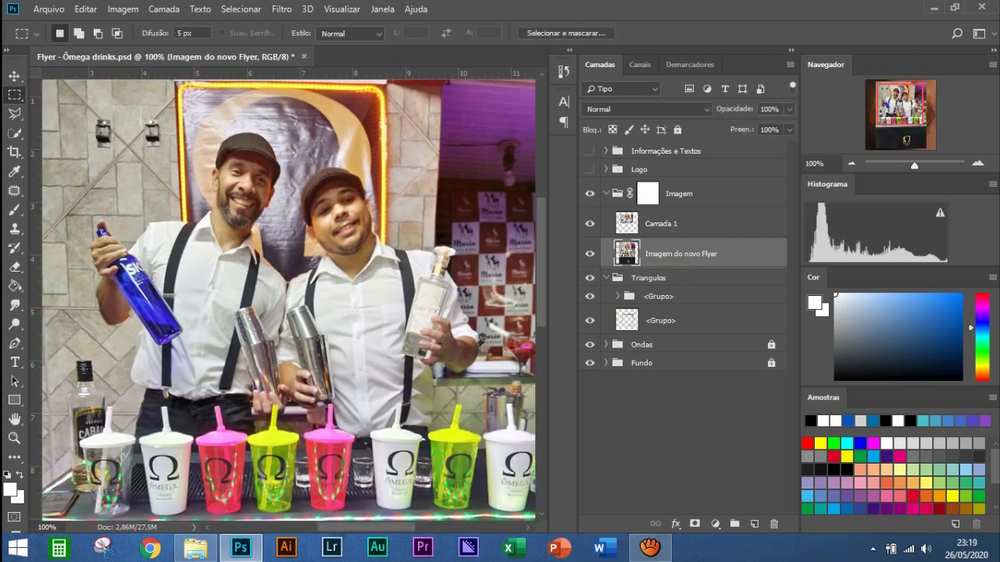
click(679, 223)
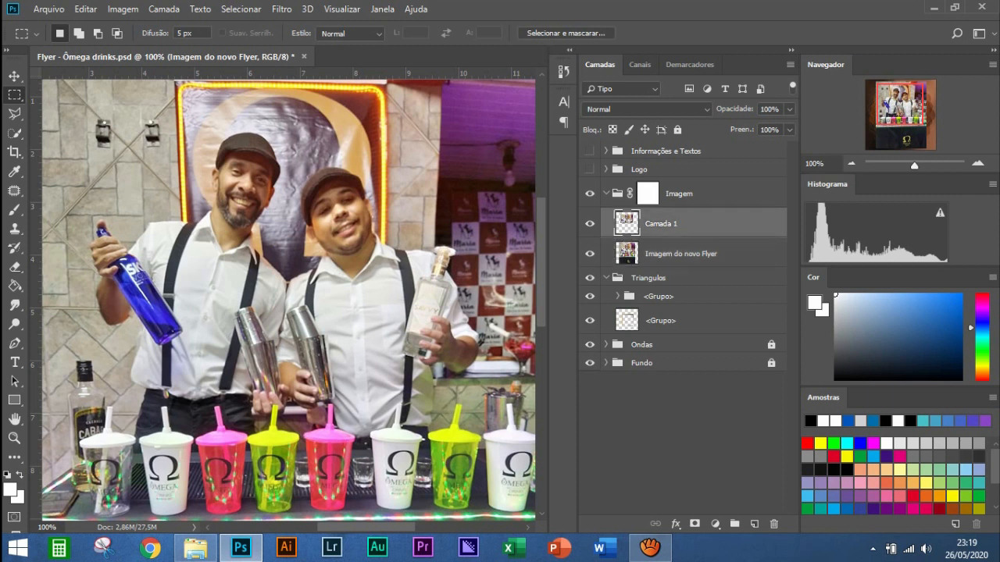
key(Delete)
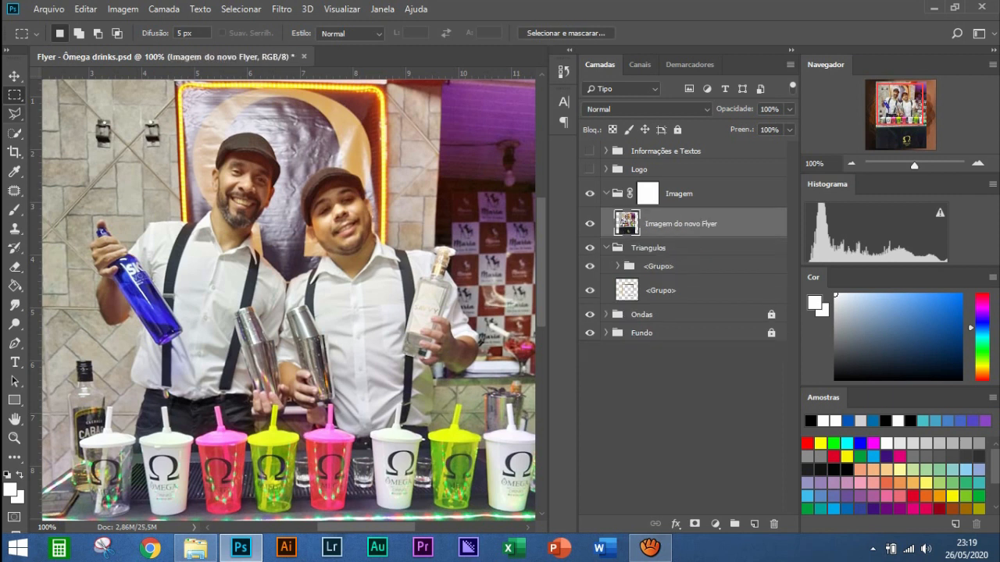
Set the marquee feather to 0 px and copy a rectangular area around the two bartenders onto a new layer
double_click(180, 33)
text(0)
drag(61, 117, 500, 396)
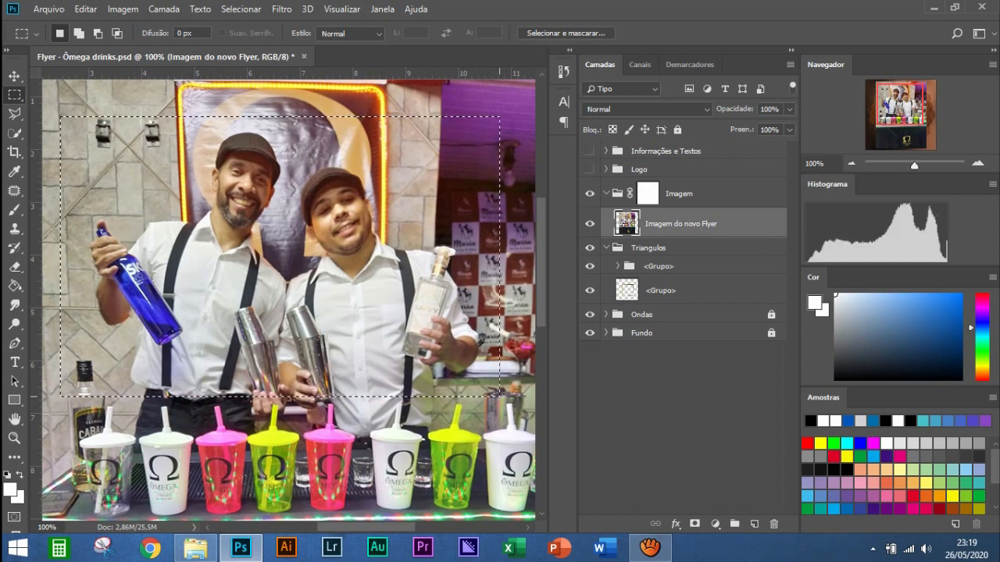
key(ctrl+shift+alt+n)
key(ctrl+d)
key(ctrl+shift+alt+e)
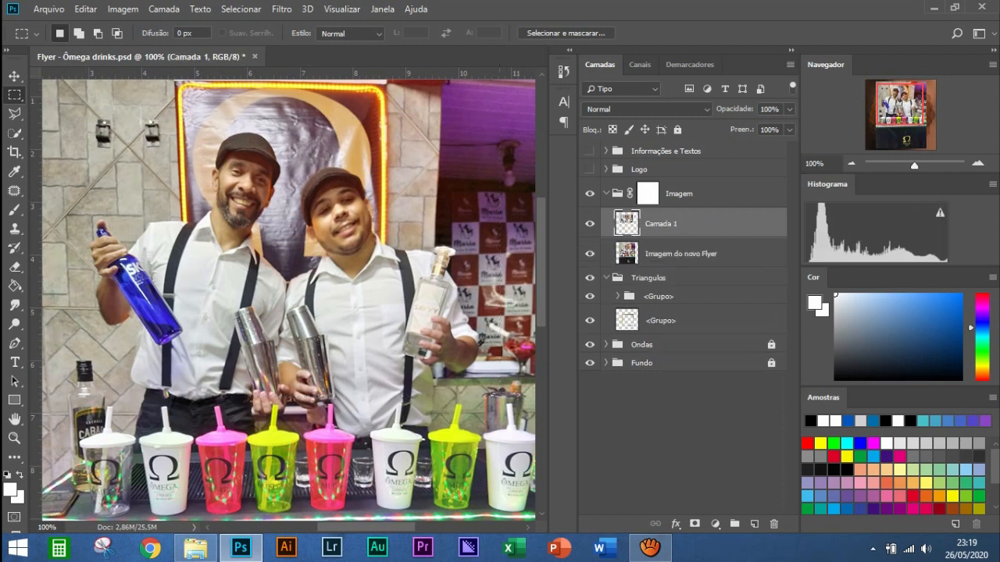
Move the Imagem do novo Flyer layer below the Fundo group, keeping it hidden and locked
click(590, 254)
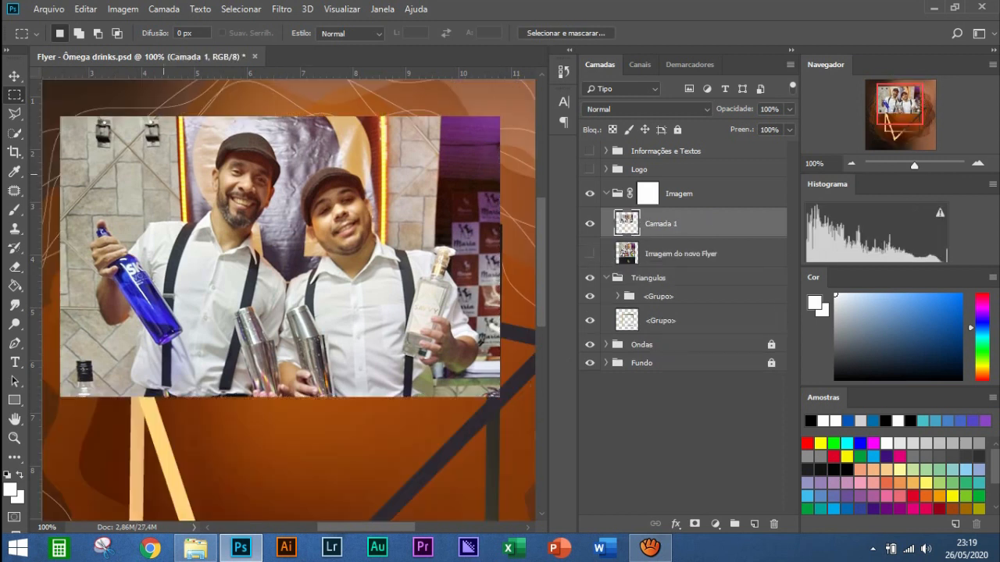
click(680, 253)
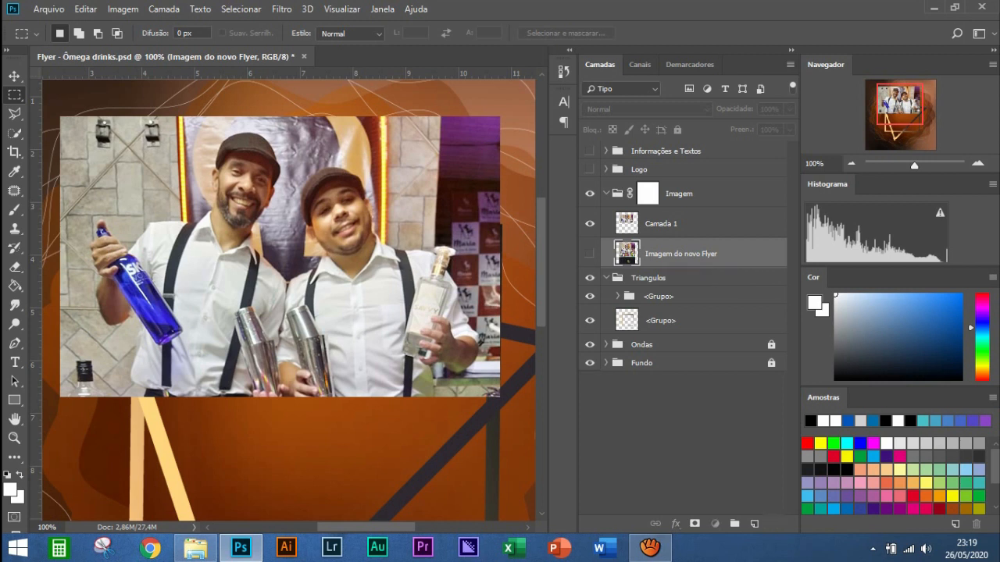
drag(672, 258, 671, 461)
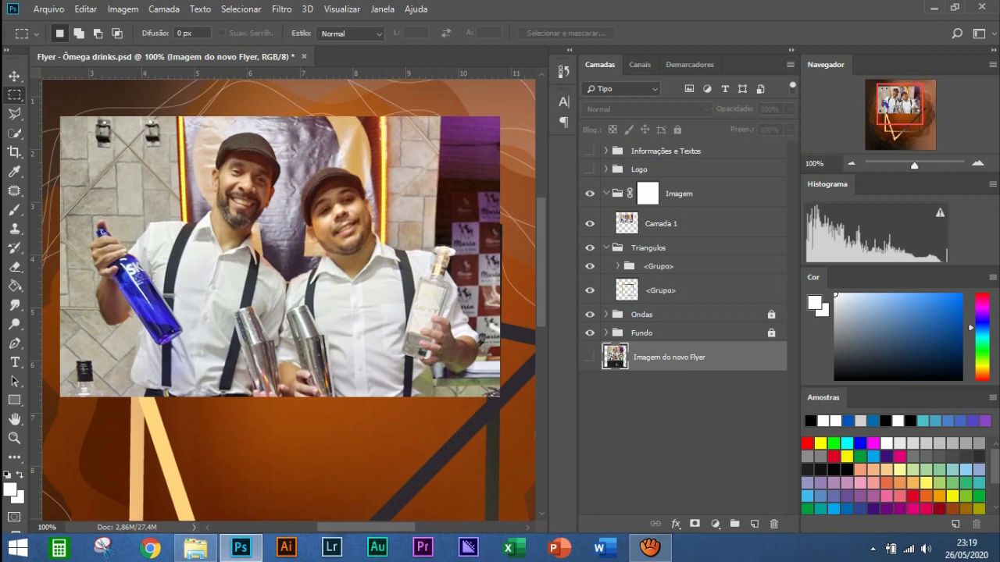
click(590, 357)
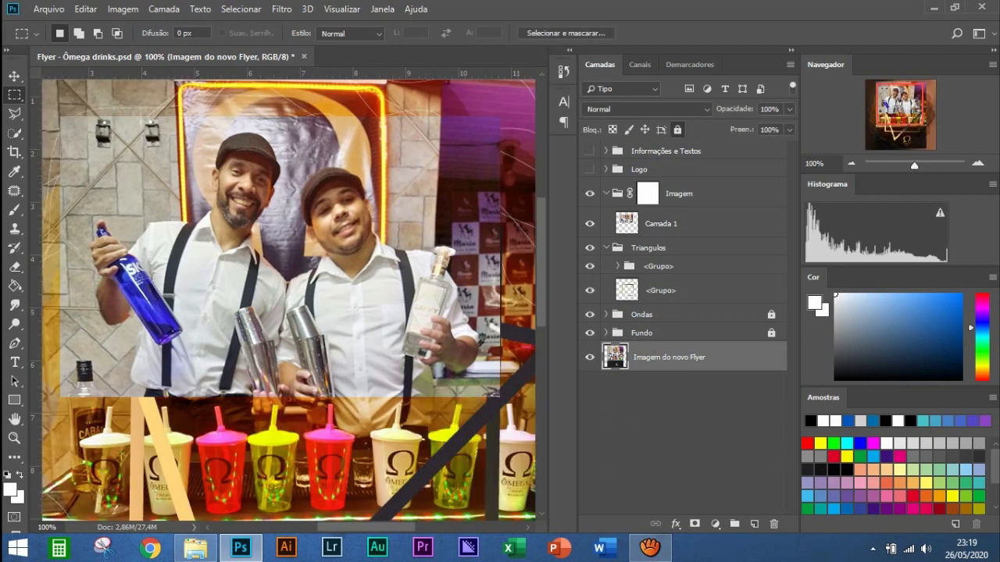
click(590, 357)
click(677, 128)
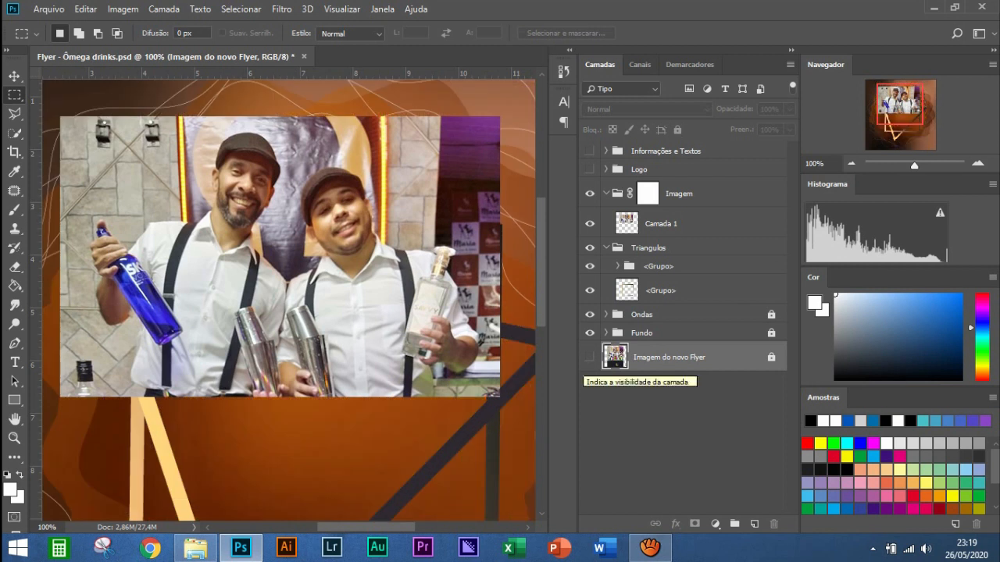
Outline the wall beside the shirt's lower edge with the Polygonal Lasso, up to the blue bottle, and delete it from Camada 1
key(l)
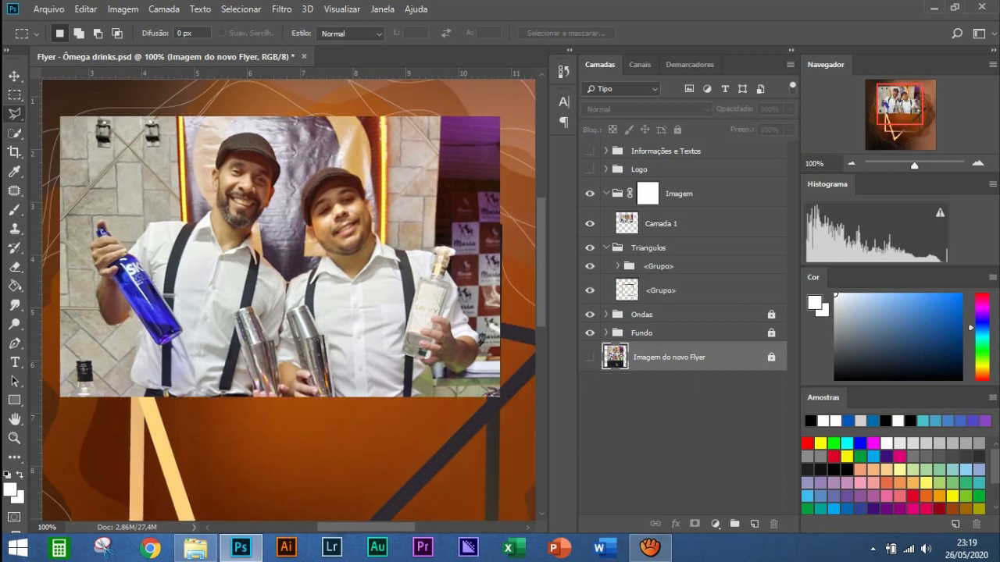
click(978, 164)
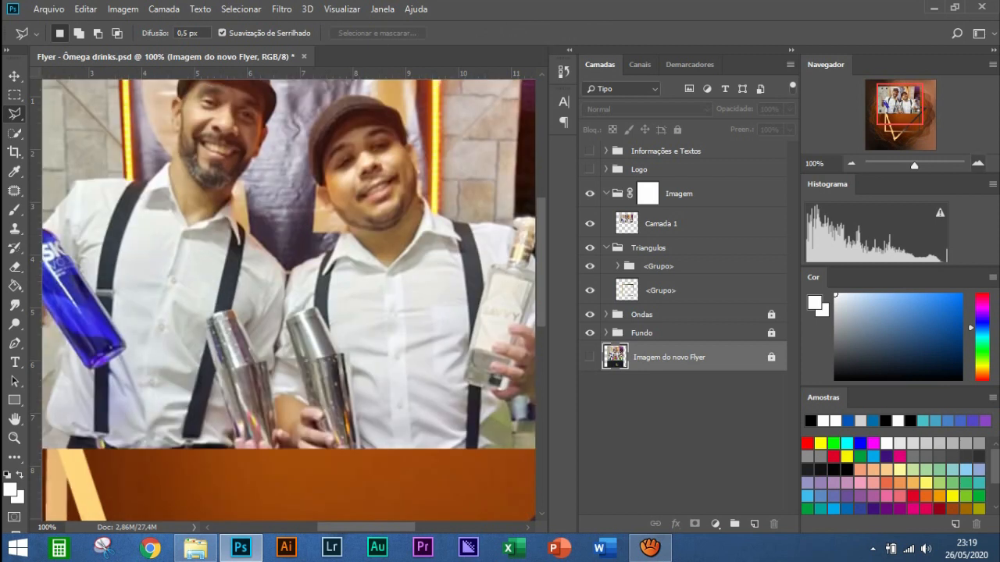
click(978, 163)
click(978, 163)
key(ctrl+plus)
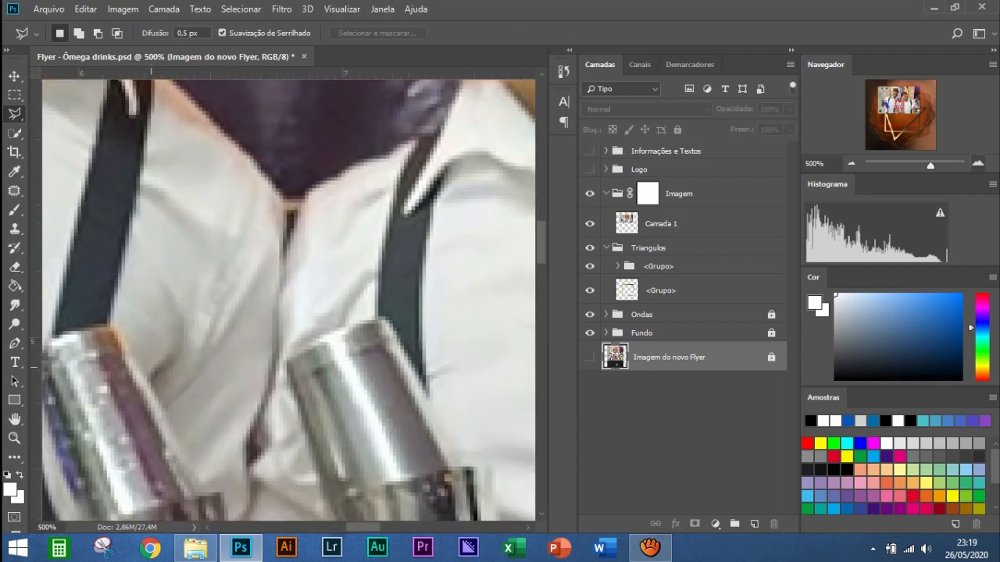
drag(151, 368, 500, 384)
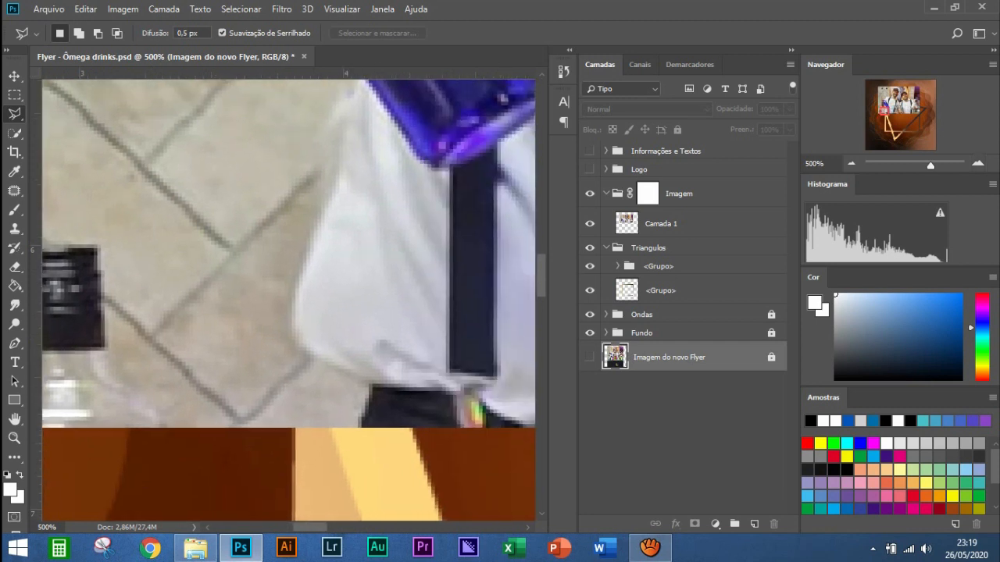
key(ctrl+plus)
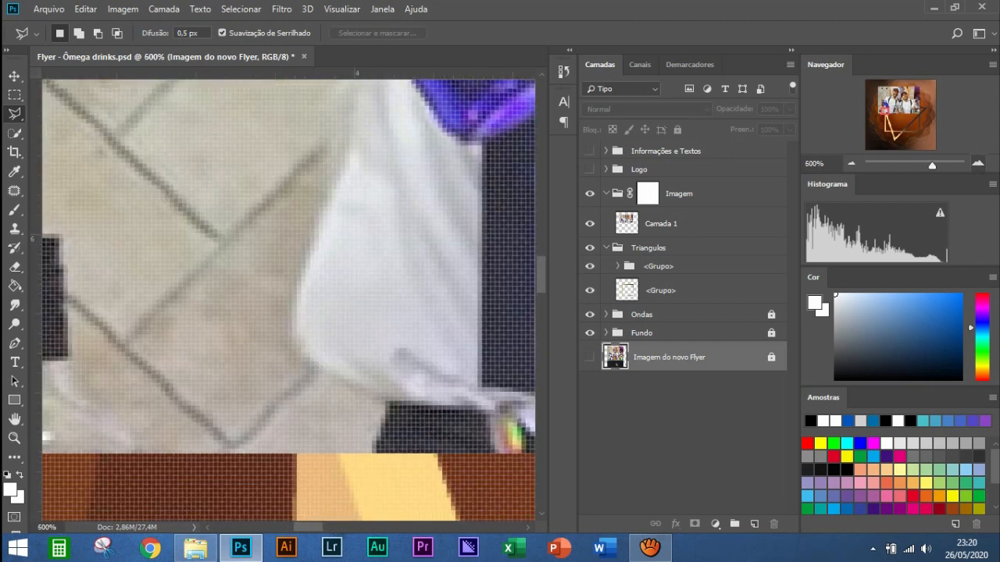
key(ctrl+minus)
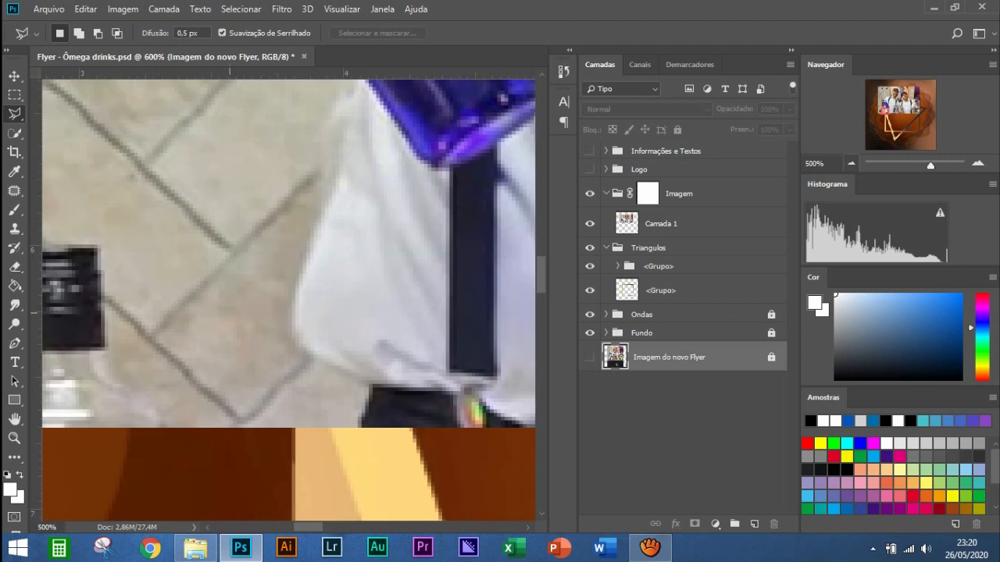
scroll(289, 301, left, 3)
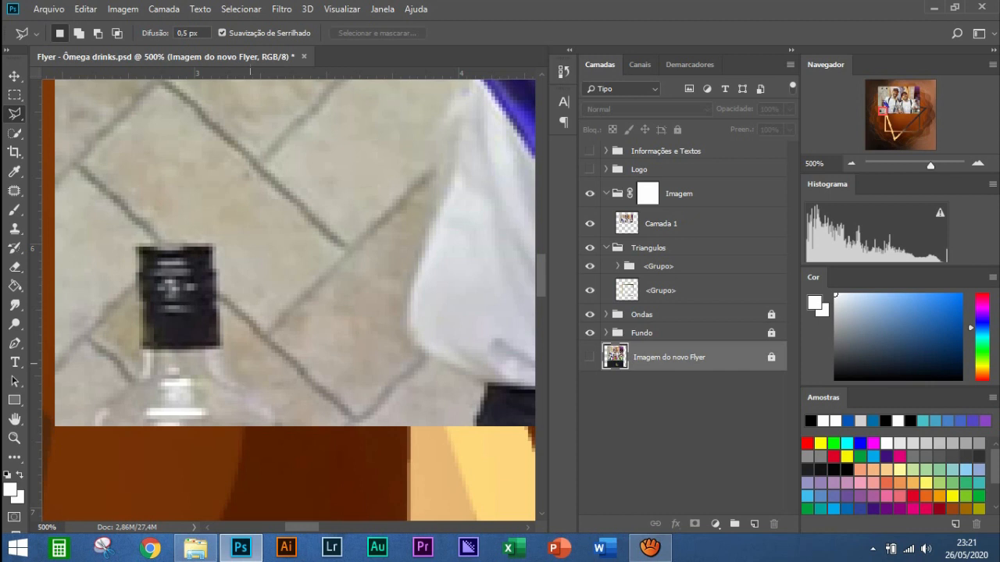
scroll(289, 300, right, 1)
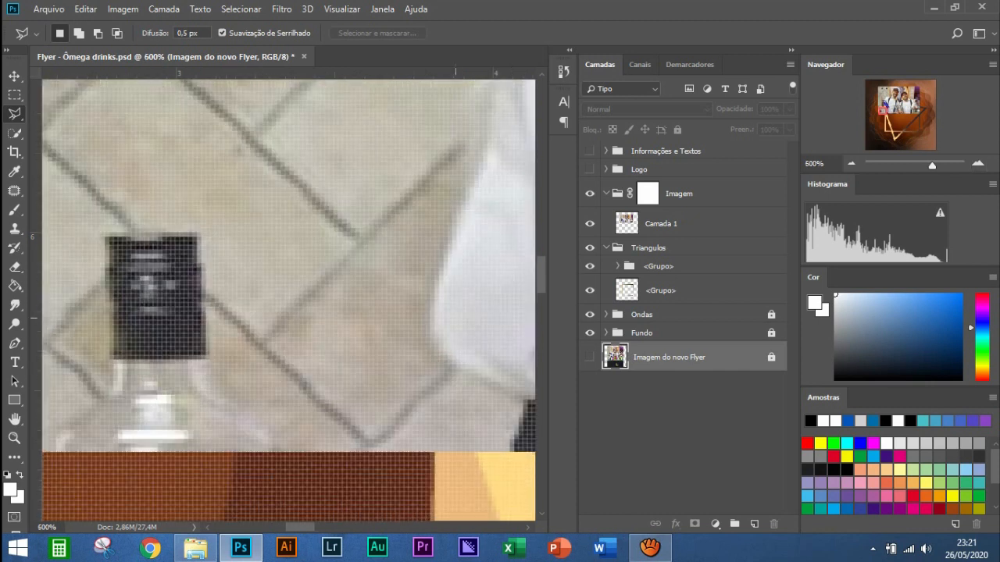
key(ctrl+plus)
scroll(456, 318, right, 1)
scroll(456, 318, down, 1)
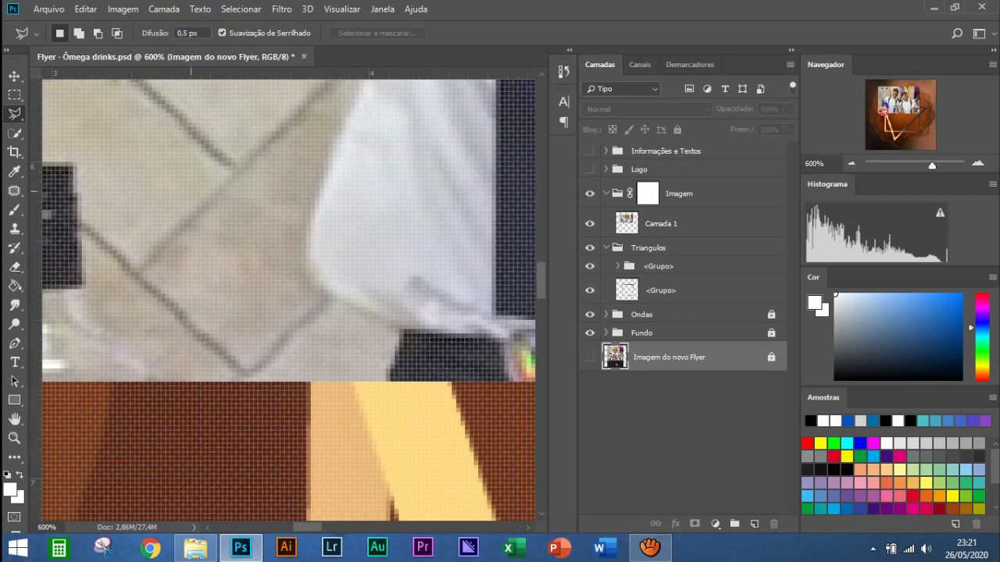
click(149, 217)
click(254, 451)
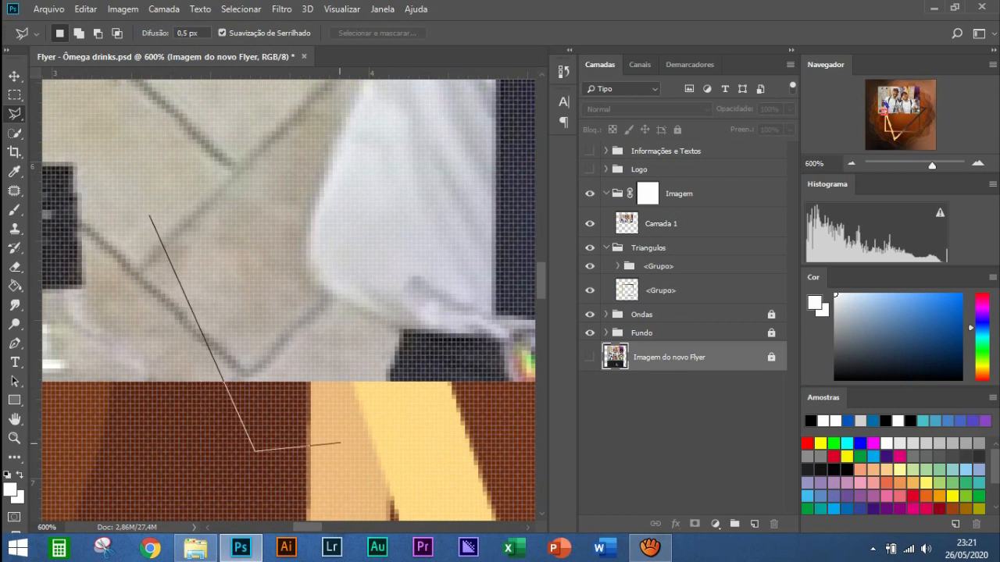
click(361, 441)
mouse_move(391, 357)
mouse_down()
mouse_move(304, 273)
mouse_move(302, 240)
mouse_move(340, 121)
mouse_move(353, 146)
mouse_move(290, 312)
mouse_move(312, 311)
mouse_move(310, 236)
mouse_move(349, 202)
mouse_move(312, 211)
mouse_up()
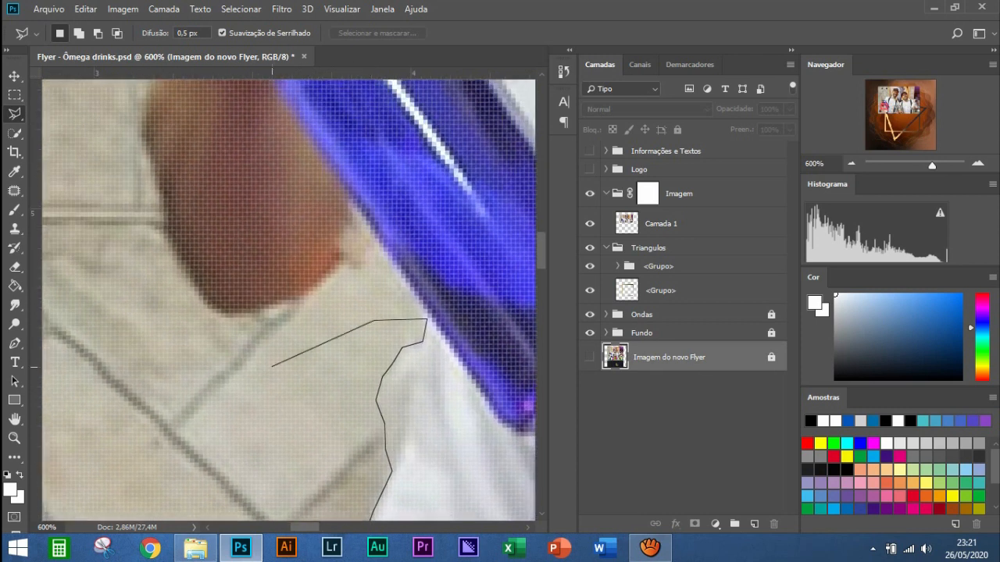
double_click(272, 365)
click(660, 223)
key(Delete)
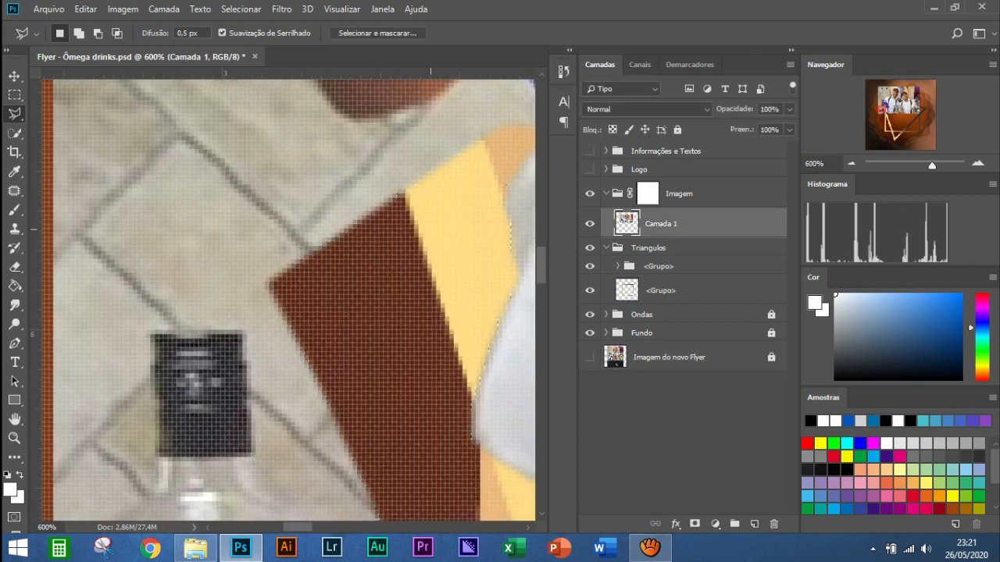
Outline the wall between the raised forearm, the blue bottle and the shirt with the Polygonal Lasso, and delete it from Camada 1
scroll(289, 301, up, 3)
scroll(289, 301, right, 3)
click(134, 290)
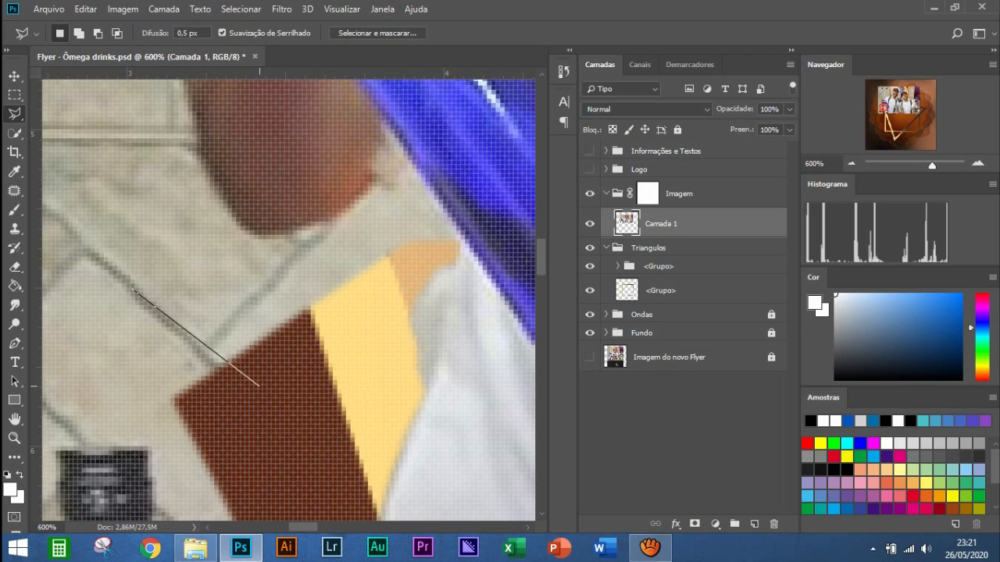
click(258, 386)
click(358, 293)
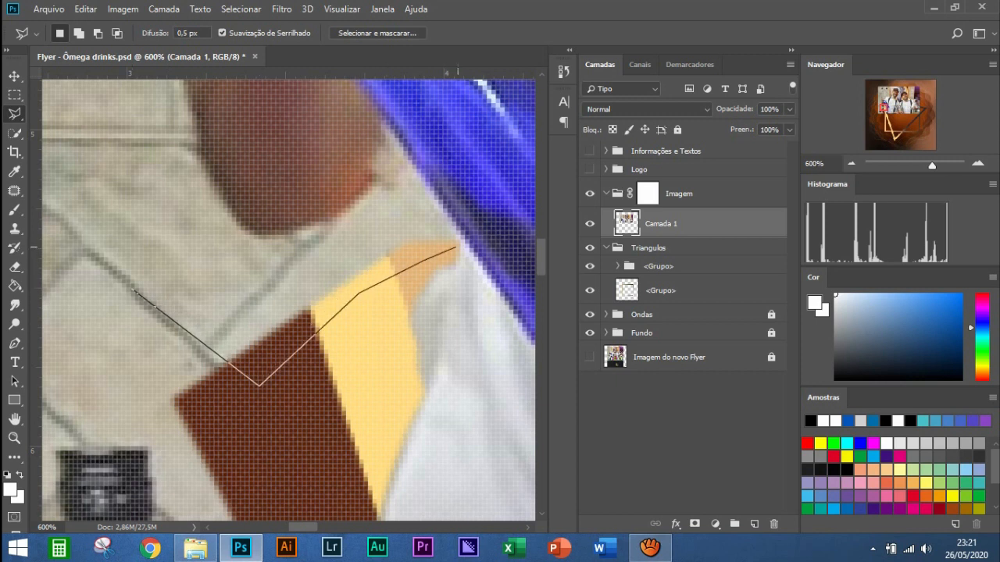
click(459, 243)
mouse_move(406, 162)
mouse_down()
mouse_move(394, 215)
mouse_move(404, 383)
mouse_move(416, 262)
mouse_up()
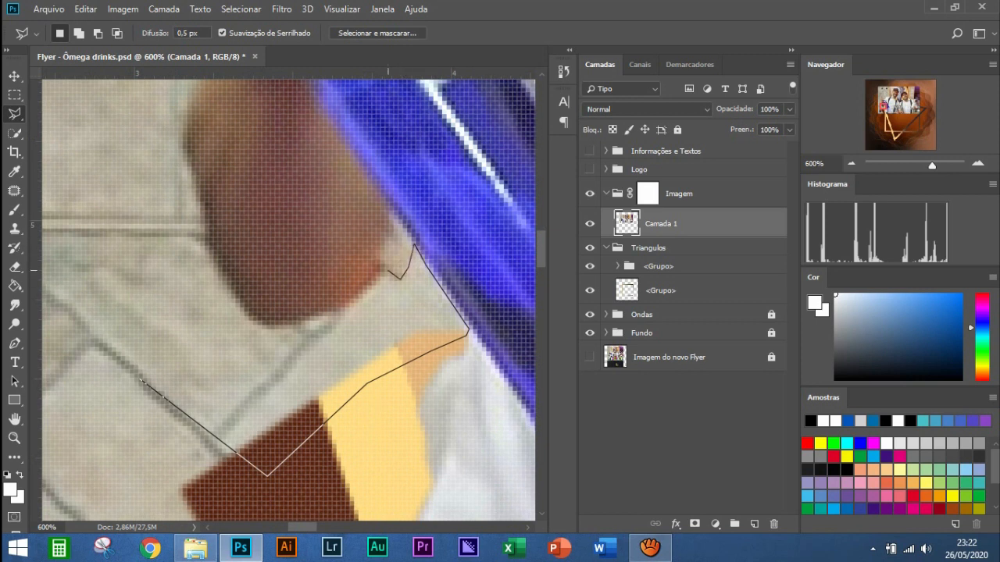
click(371, 278)
click(294, 326)
key(Return)
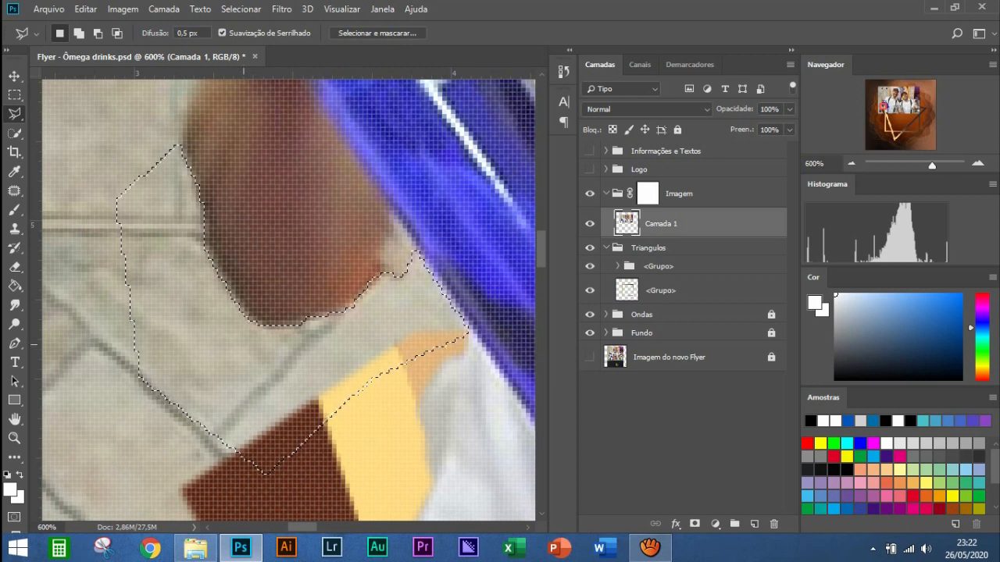
key(Delete)
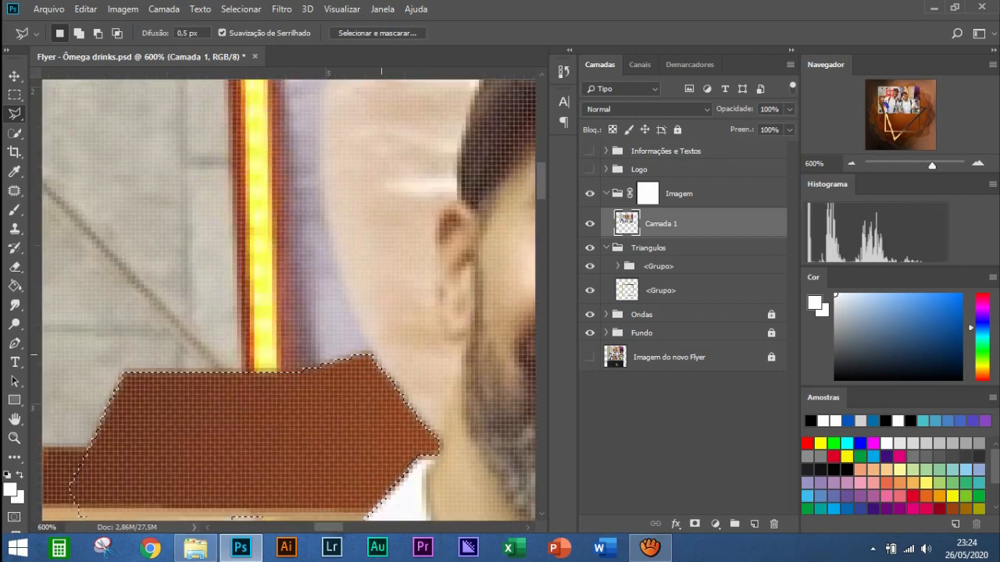
Outline and delete the background hugging the bartenders' necks and shoulders, between them, and below the arm holding the clear bottle
click(351, 219)
click(141, 153)
click(314, 314)
click(367, 307)
click(390, 282)
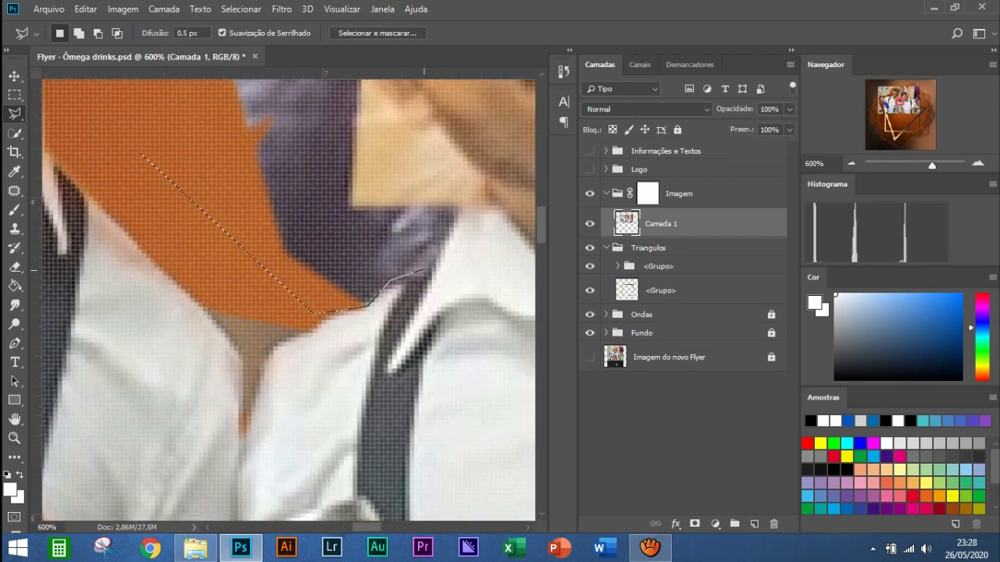
key(Delete)
key(Delete)
key(ctrl+1)
key(Delete)
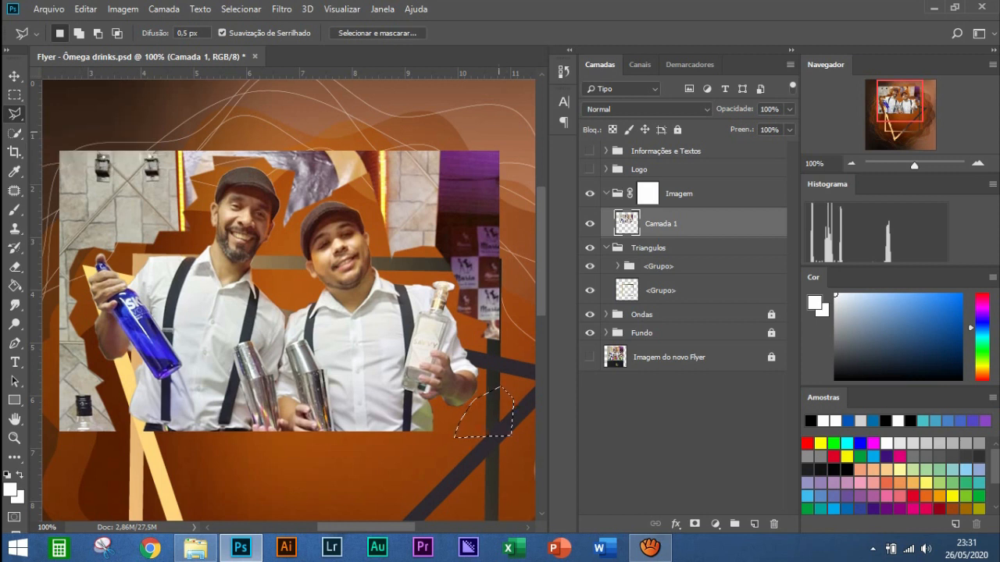
Outline the leftover purple wall beside the clear bottle and the right bartender, and delete it from Camada 1
click(500, 135)
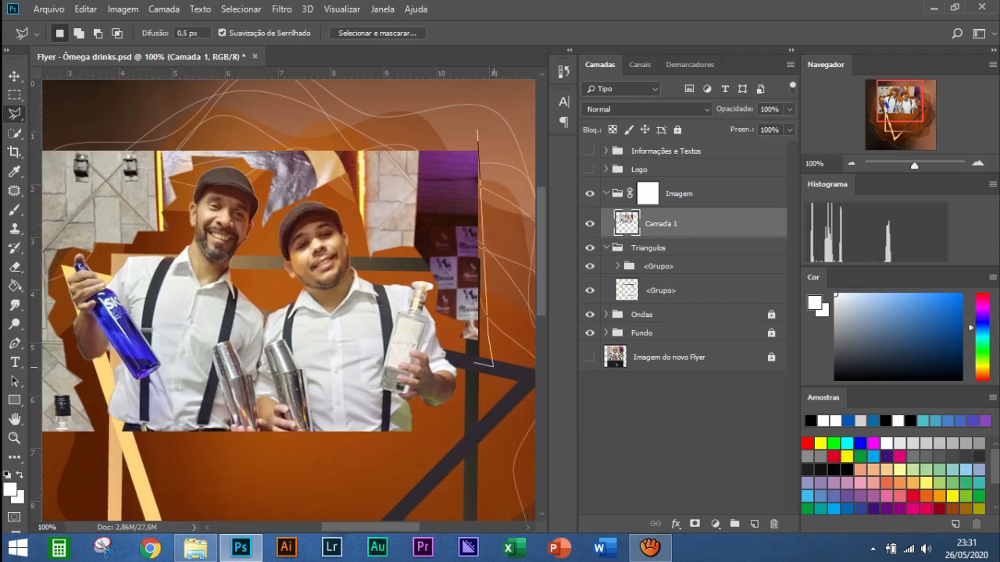
click(493, 364)
click(431, 312)
click(363, 266)
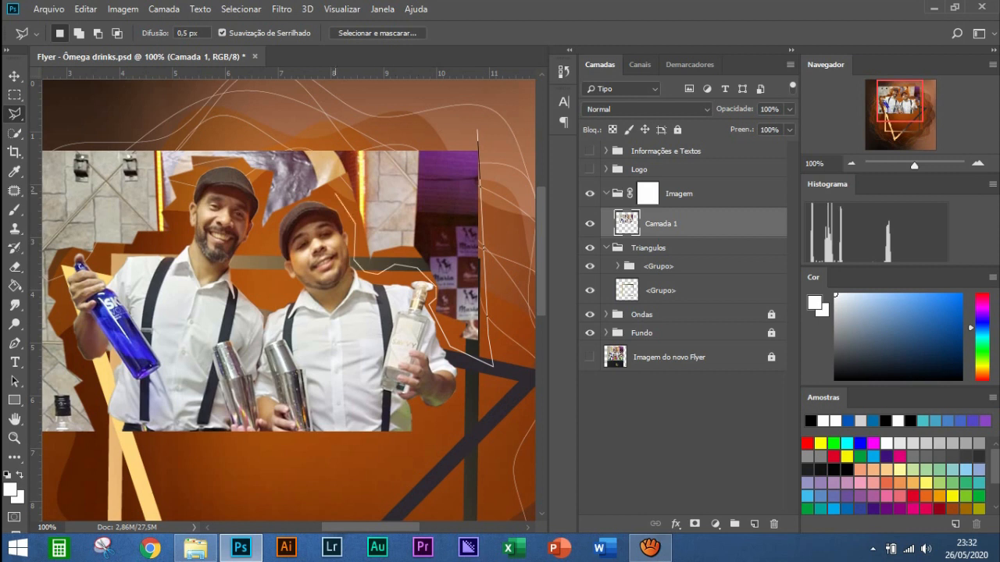
key(Delete)
Outline the remaining background above both caps and across to the blue bottle, and delete it from Camada 1
click(375, 93)
click(441, 113)
click(457, 171)
click(383, 184)
click(363, 200)
click(343, 225)
click(333, 151)
click(203, 234)
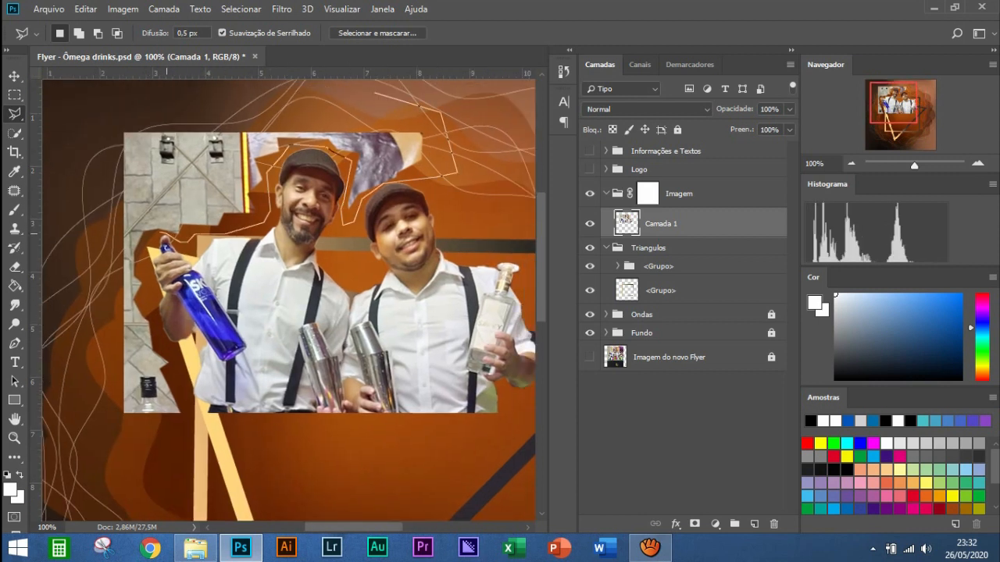
click(375, 93)
key(Delete)
Outline the last strip of stone wall beside the blue bottle, delete it from Camada 1 and clear the selection
click(91, 318)
click(97, 428)
click(185, 471)
click(217, 406)
click(181, 324)
click(168, 242)
click(176, 202)
click(96, 200)
key(Delete)
key(v)
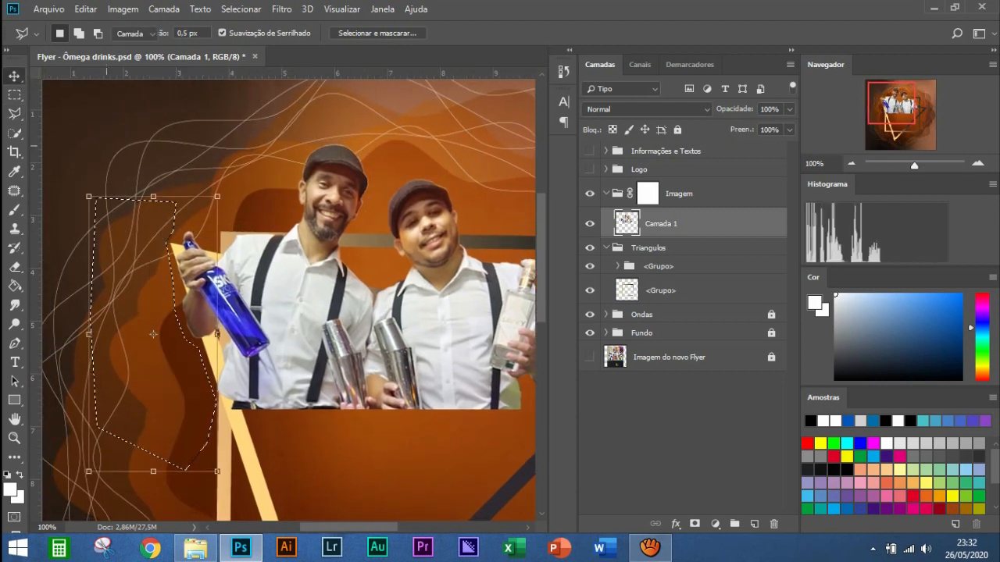
key(m)
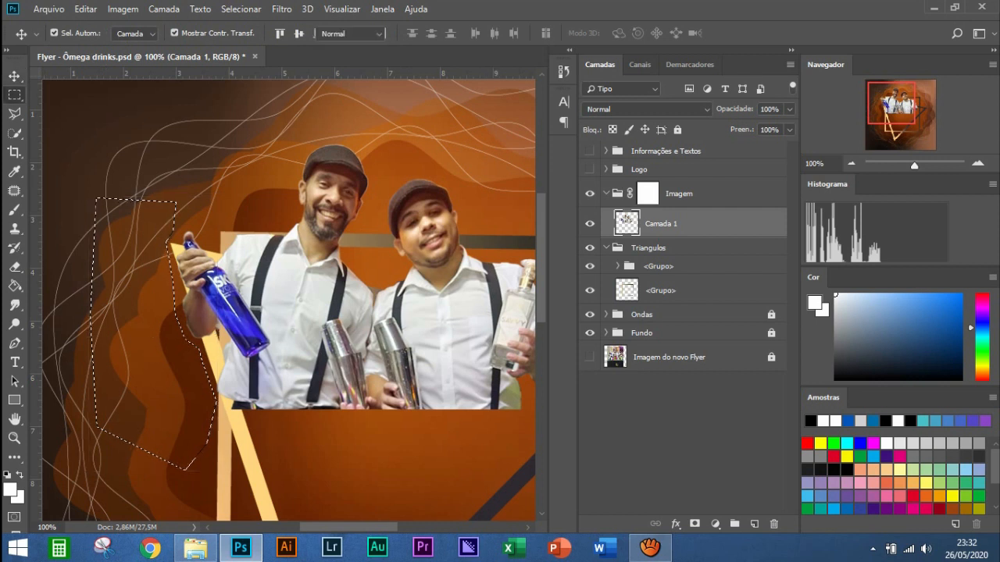
key(ctrl+d)
Move the bartenders' cutout down onto the lower edge of the square frame and enlarge it to about 119%
key(v)
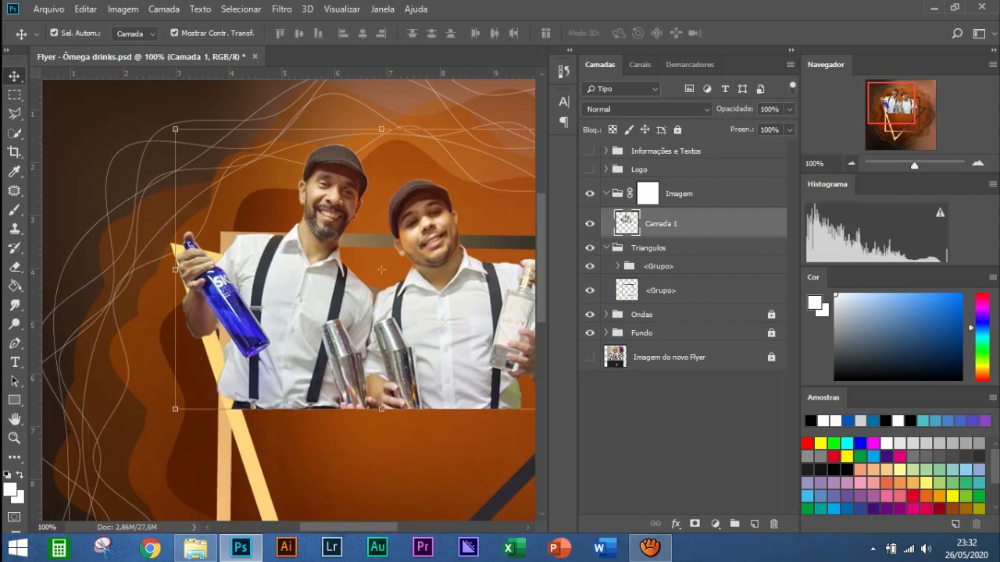
key(ctrl+minus)
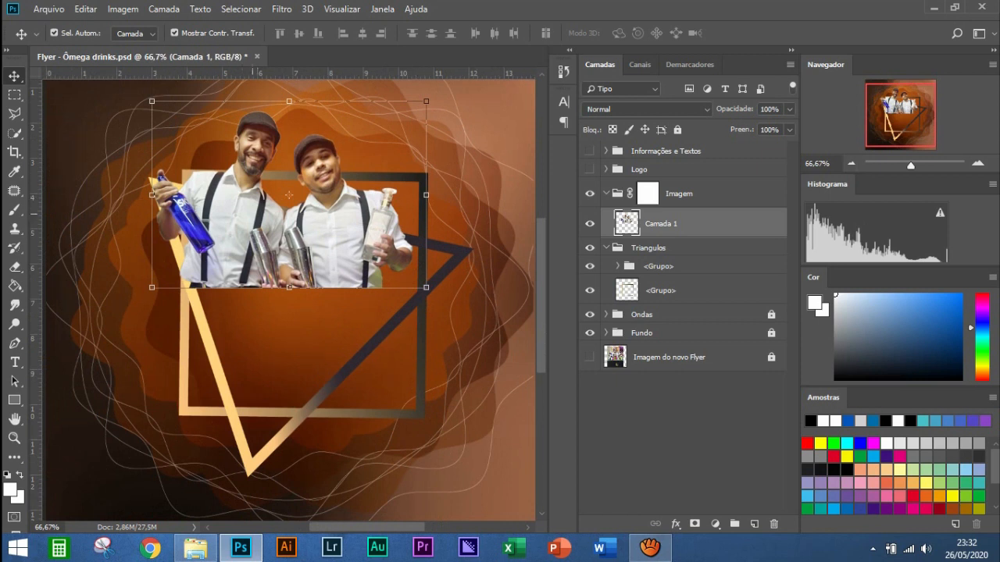
drag(270, 195, 283, 321)
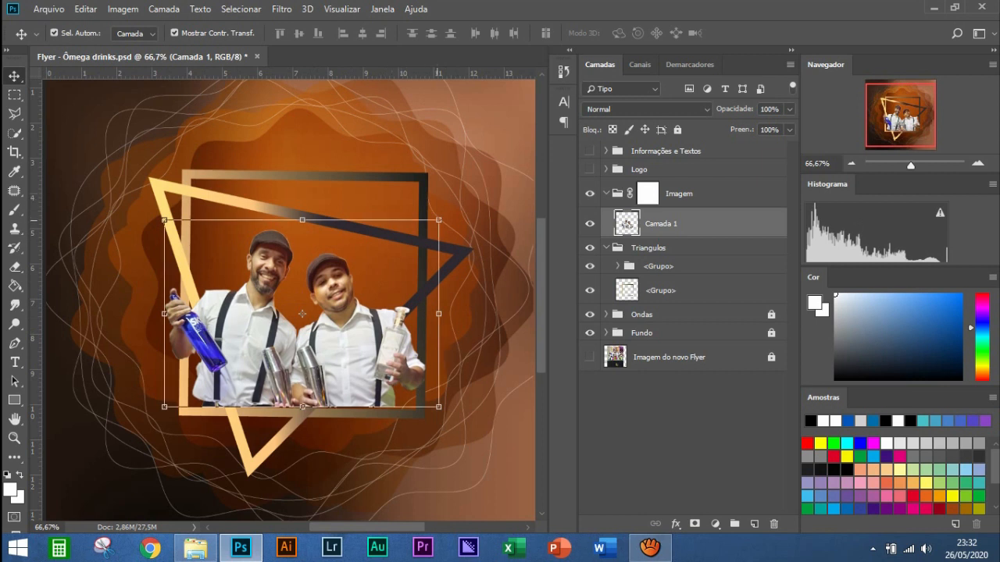
drag(438, 219, 460, 205)
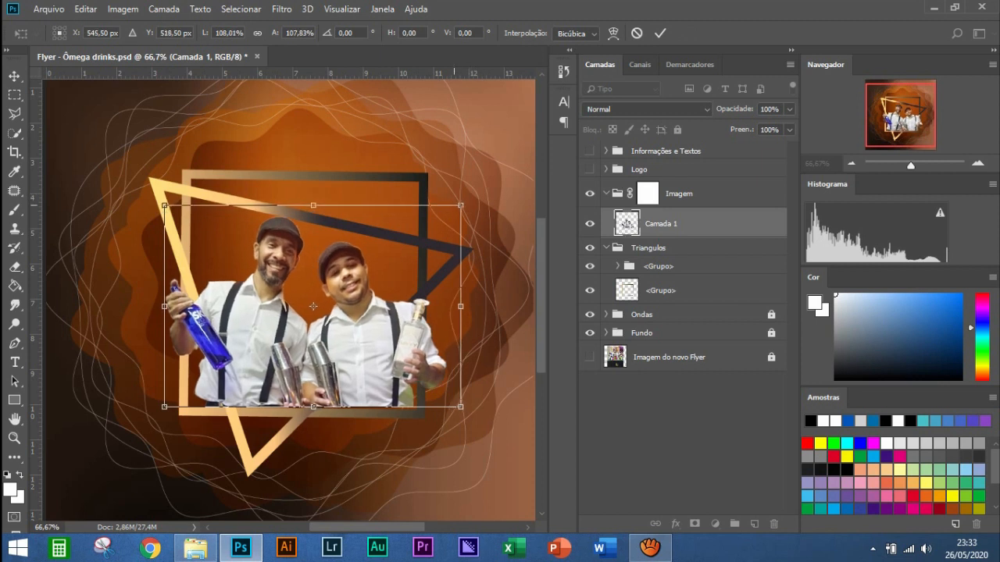
drag(460, 205, 491, 186)
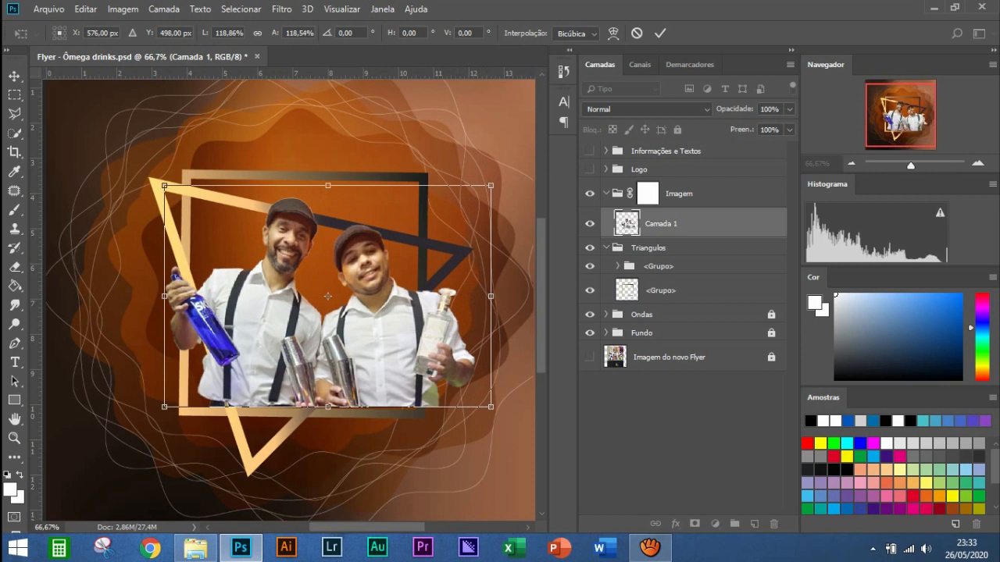
key(Return)
Enlarge the three layers of the Triangulos group together towards the upper left, and recentre the frames and Camada 1 on the flyer
key(ctrl+minus)
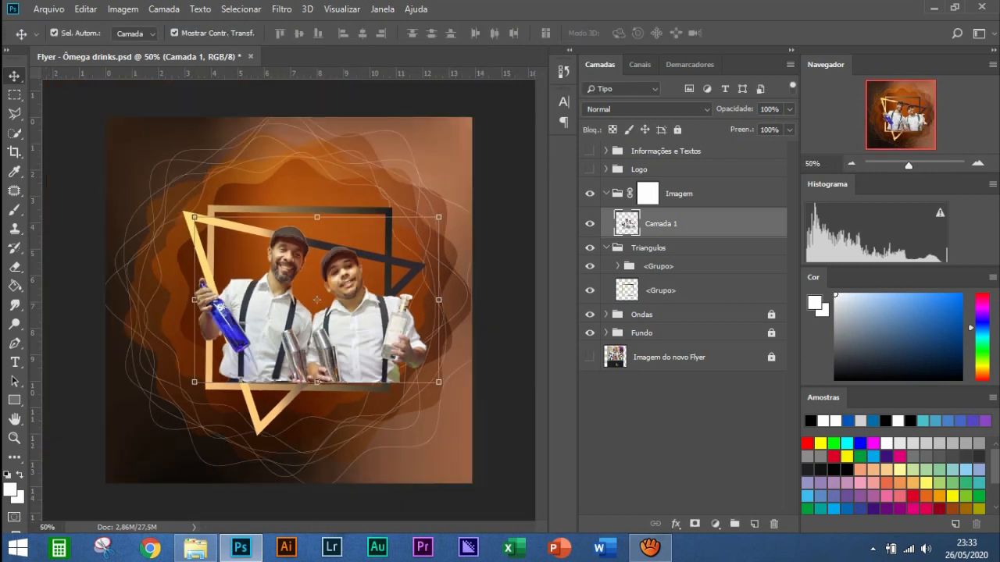
click(618, 265)
click(675, 320)
shift+click(661, 350)
drag(166, 193, 145, 164)
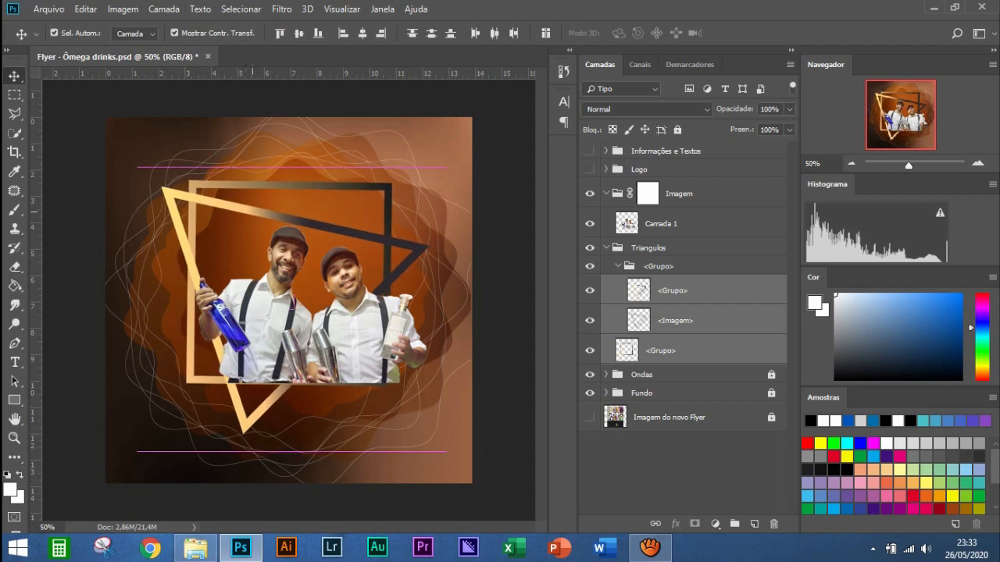
click(661, 223)
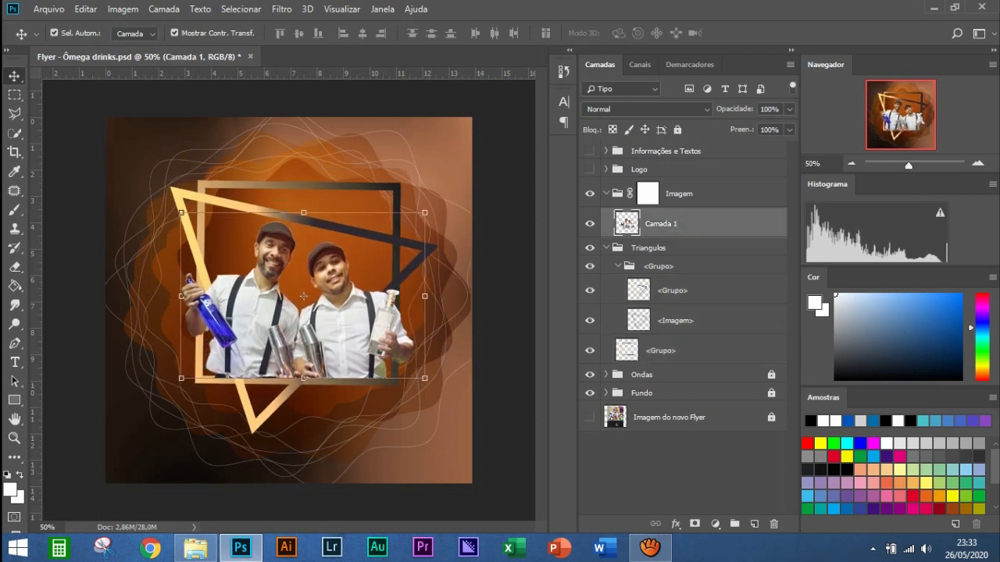
Move the separate <Grupo> layer into the inner <Grupo> folder of Triangulos, below <Imagem>, and deselect all layers
click(661, 350)
drag(660, 350, 661, 214)
drag(660, 268, 661, 364)
click(679, 476)
Trim the cutout's bottom edge on Camada 1 with a straight Polygonal Lasso selection along the frame's lower bar, and deselect
click(978, 164)
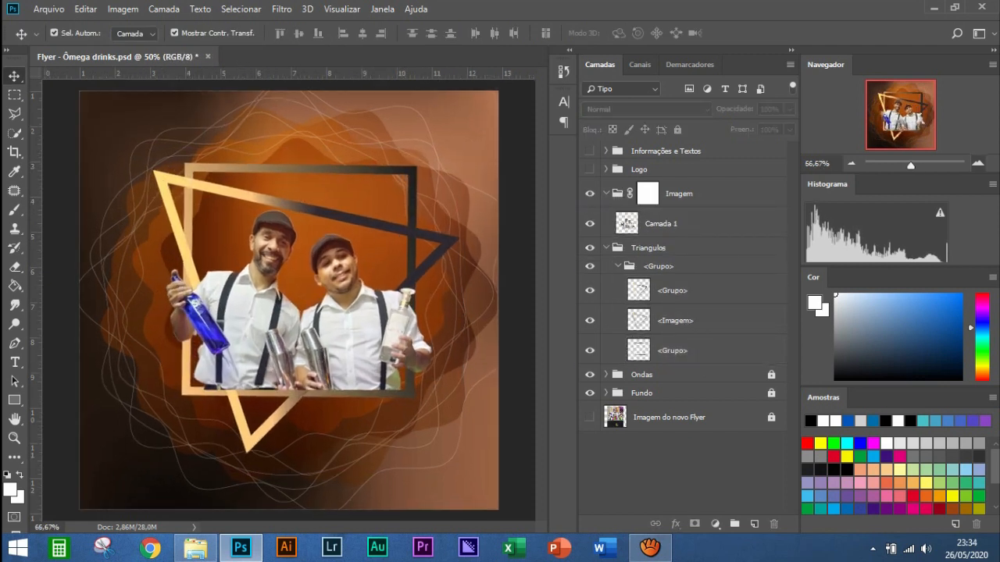
click(978, 163)
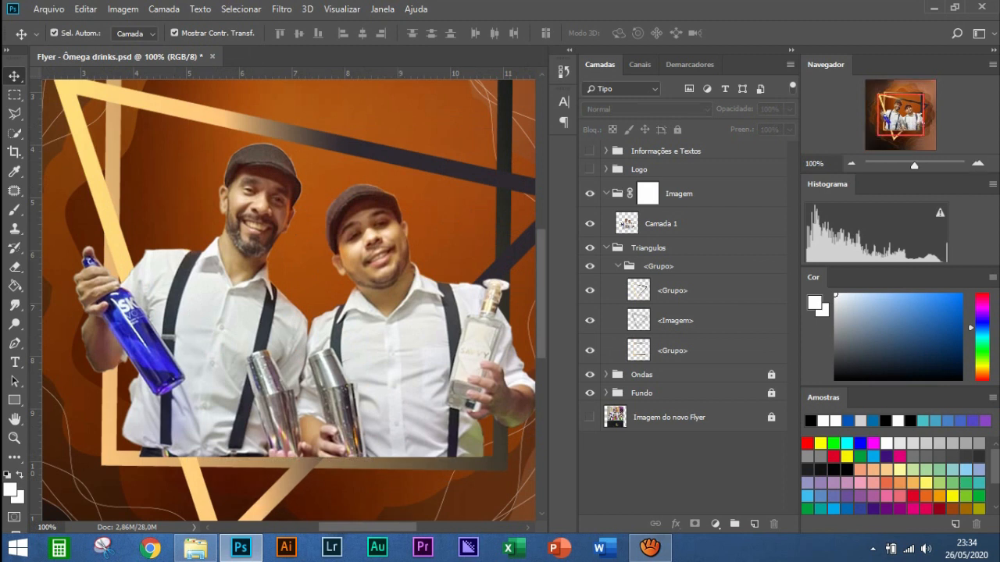
click(660, 223)
key(m)
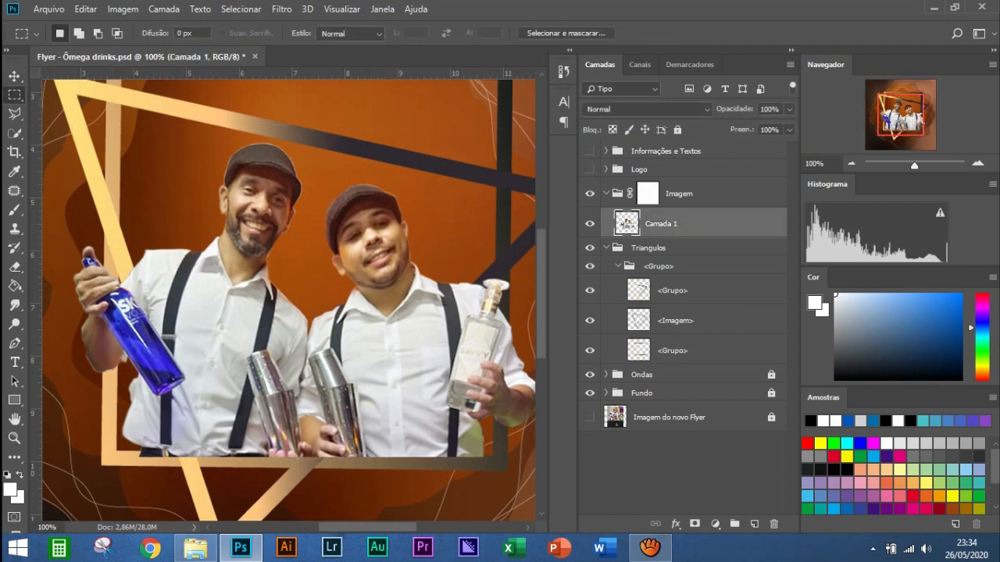
key(l)
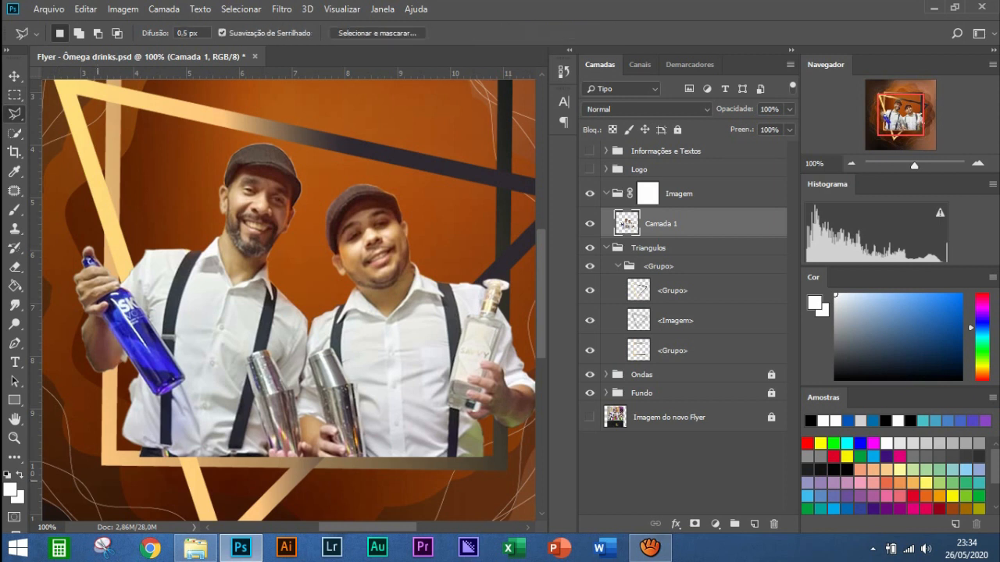
click(97, 473)
click(125, 451)
click(492, 457)
click(492, 484)
click(98, 478)
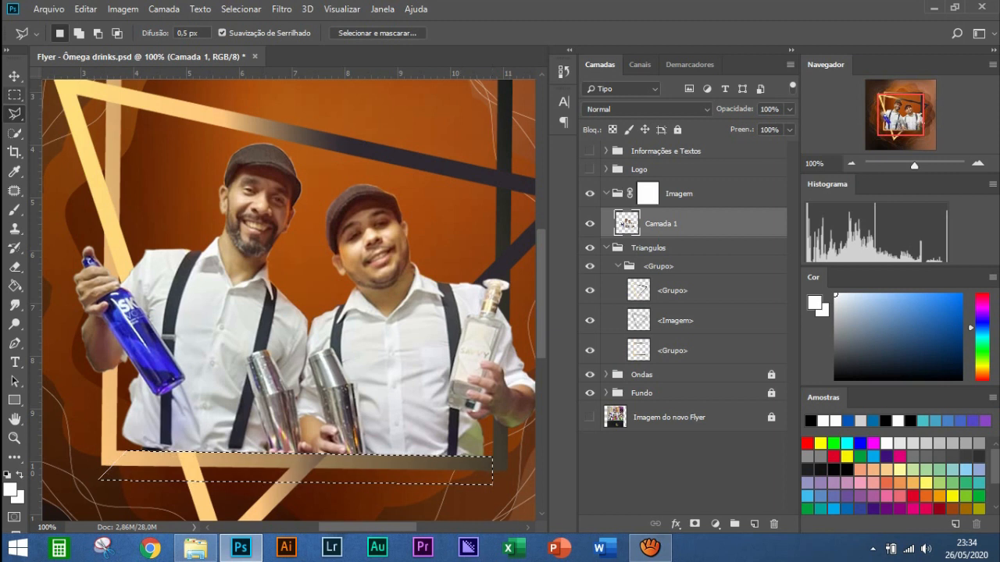
key(ctrl+d)
Try a contrast adjustment on Camada 1 with Curves, reshaping the shadows and highlights of the RGB curve
key(v)
key(ctrl+minus)
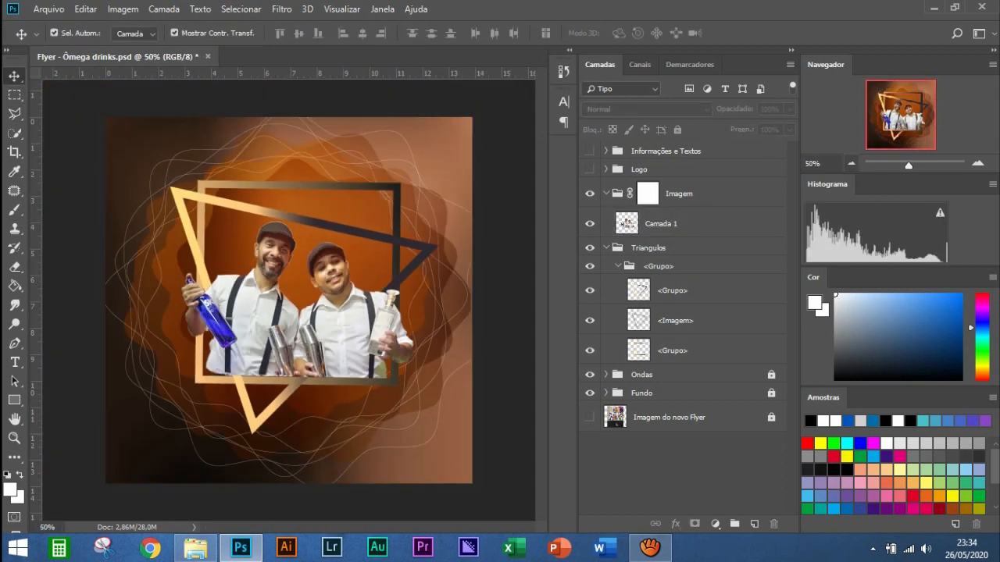
click(661, 223)
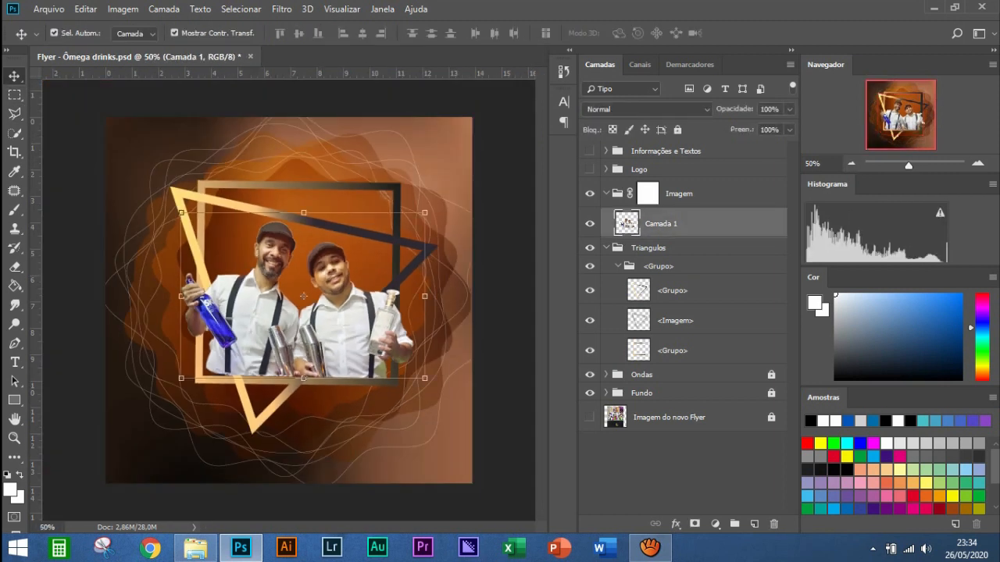
click(122, 9)
mouse_move(156, 48)
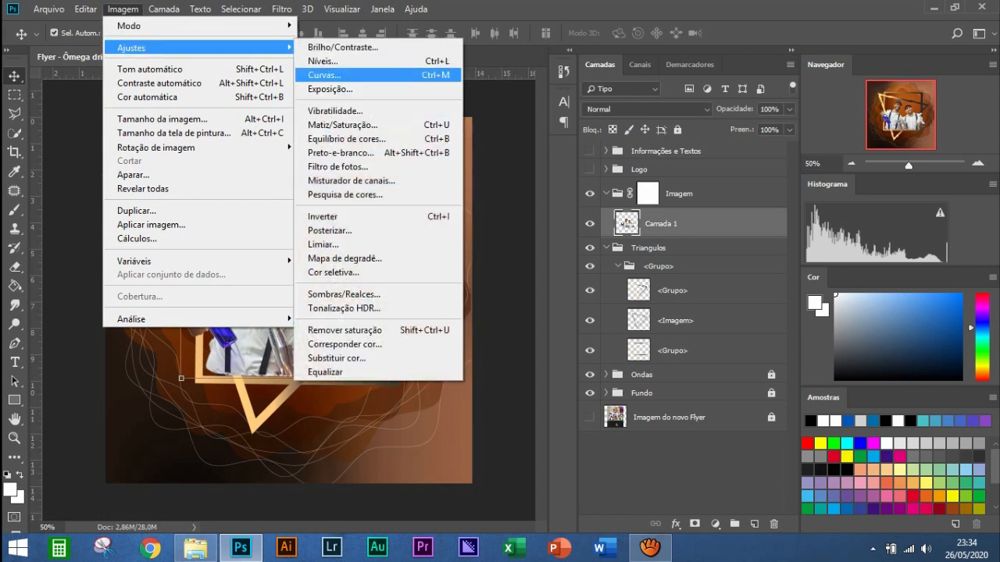
click(324, 75)
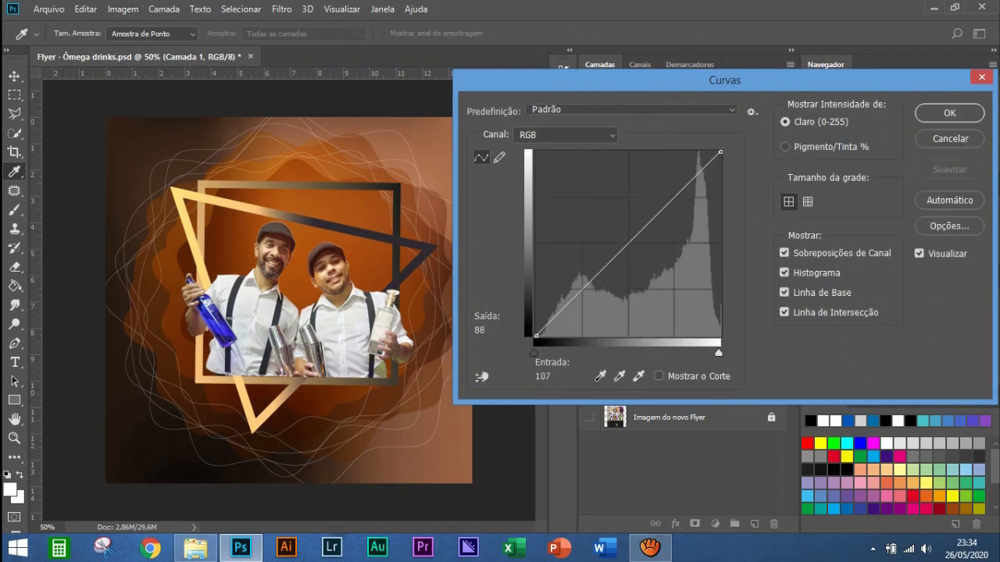
mouse_move(591, 279)
mouse_down()
mouse_move(606, 292)
mouse_move(583, 284)
mouse_move(598, 295)
mouse_up()
drag(631, 258, 663, 202)
drag(599, 296, 587, 294)
drag(664, 201, 641, 234)
key(v)
key(Return)
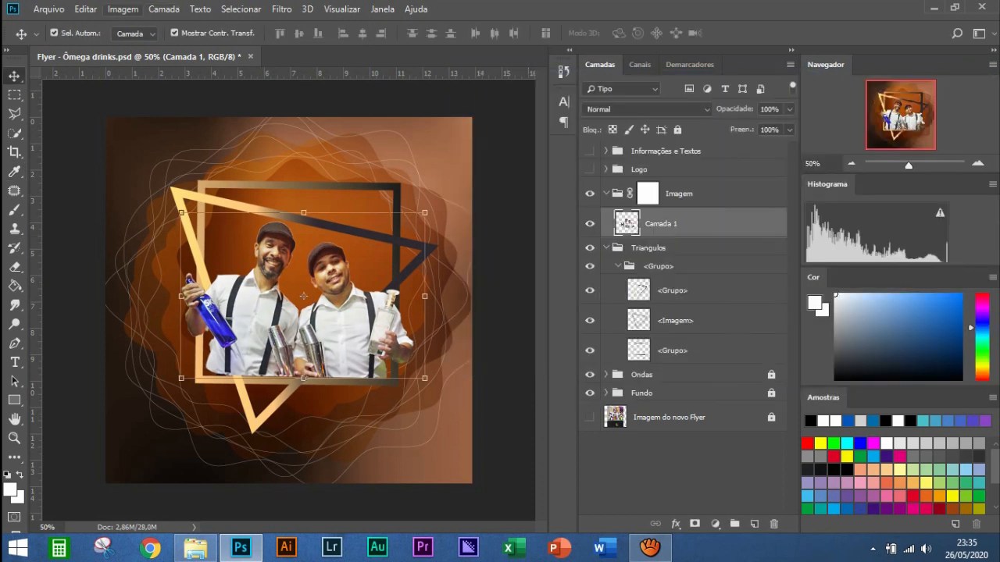
Open Curves for Camada 1 and shape the RGB curve into an S, with the shadow point at input 66, output 52
click(123, 8)
mouse_move(187, 48)
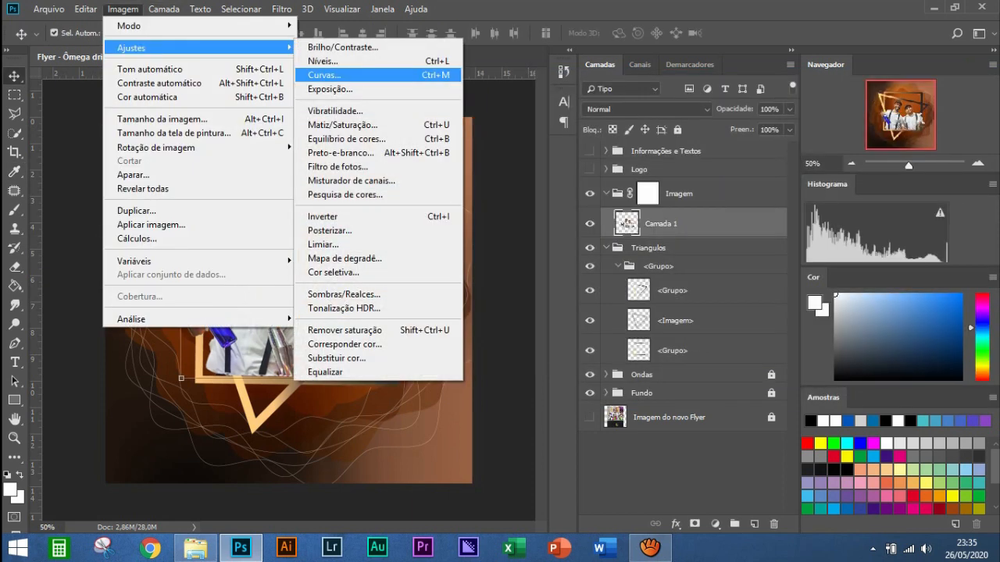
click(324, 75)
Shape the Red channel curve into a gentle S with points at input 68, output 55 and input 183, output 195
click(555, 135)
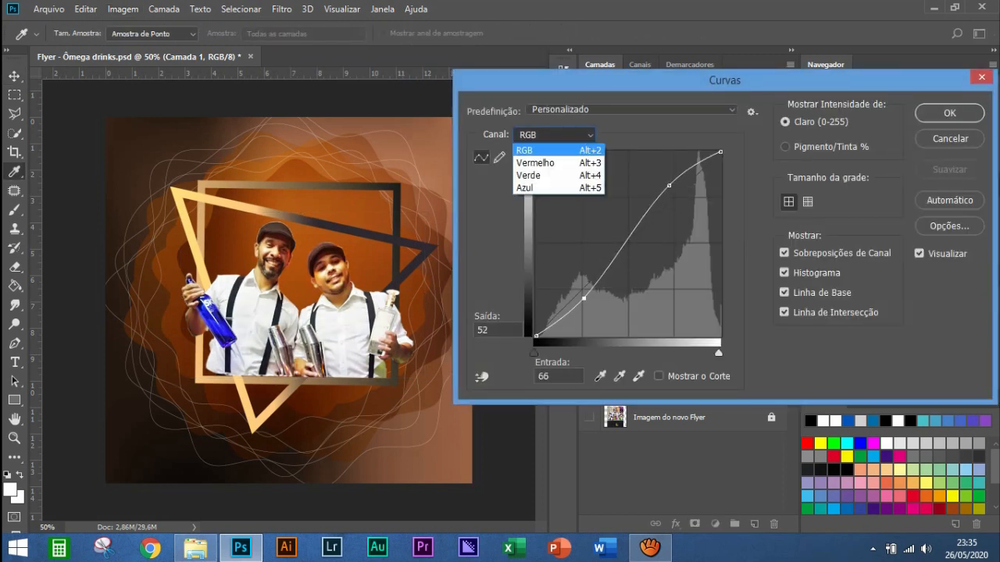
click(536, 162)
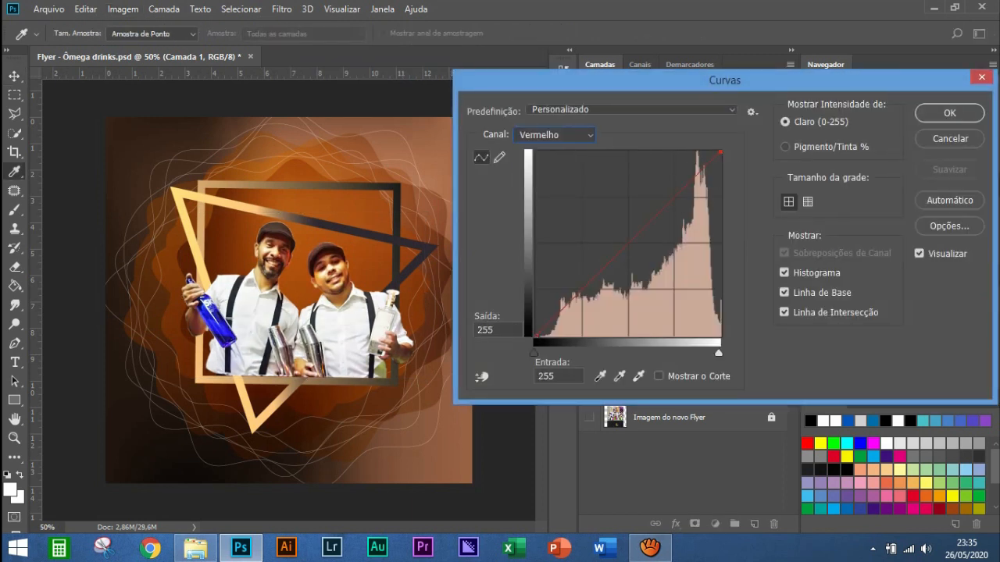
drag(588, 287, 584, 297)
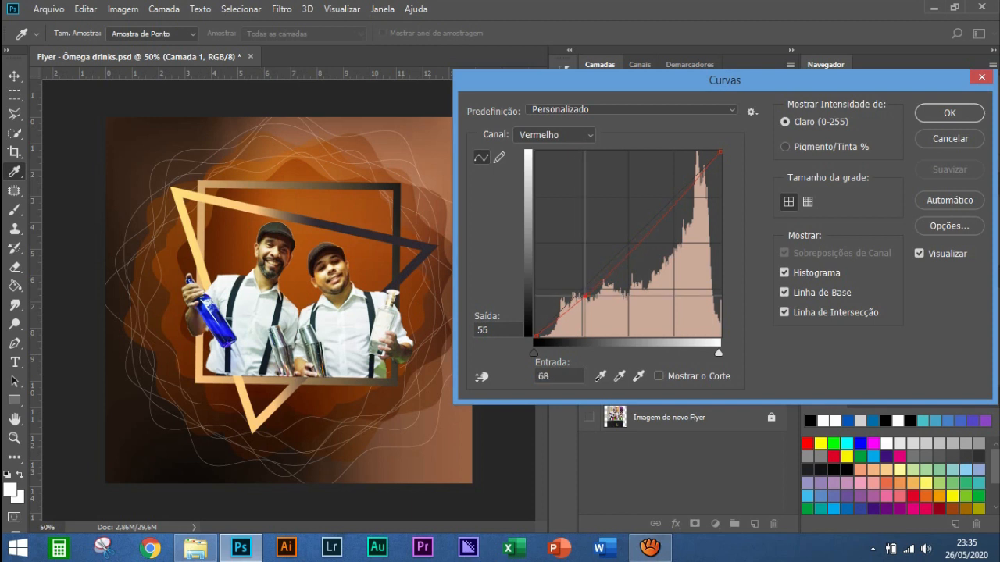
click(668, 194)
Lower the shadows of the Green channel curve, finish on the Blue channel, and apply the Curves adjustment to Camada 1
click(555, 134)
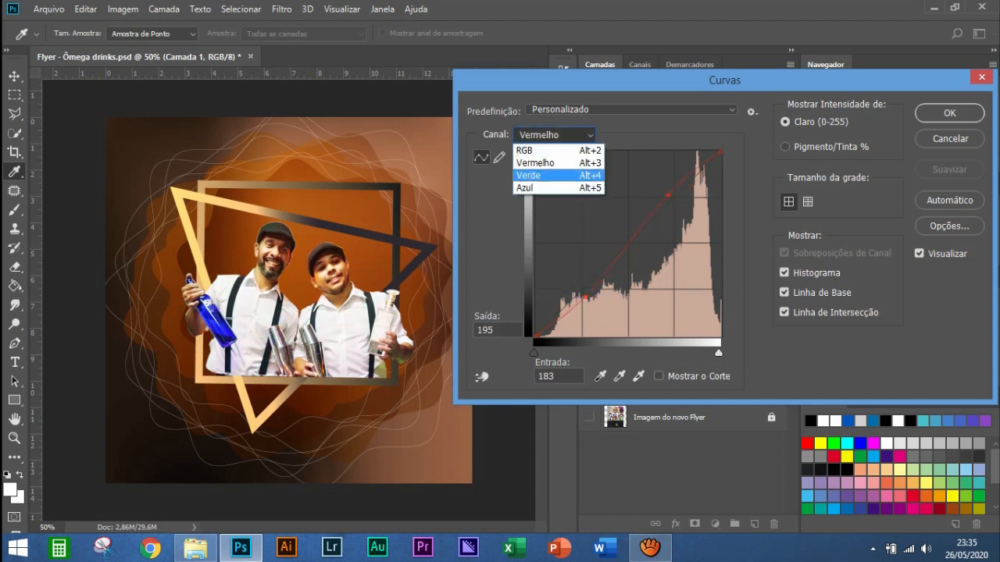
click(528, 175)
drag(594, 278, 575, 309)
click(555, 135)
click(524, 188)
key(Return)
key(v)
click(135, 500)
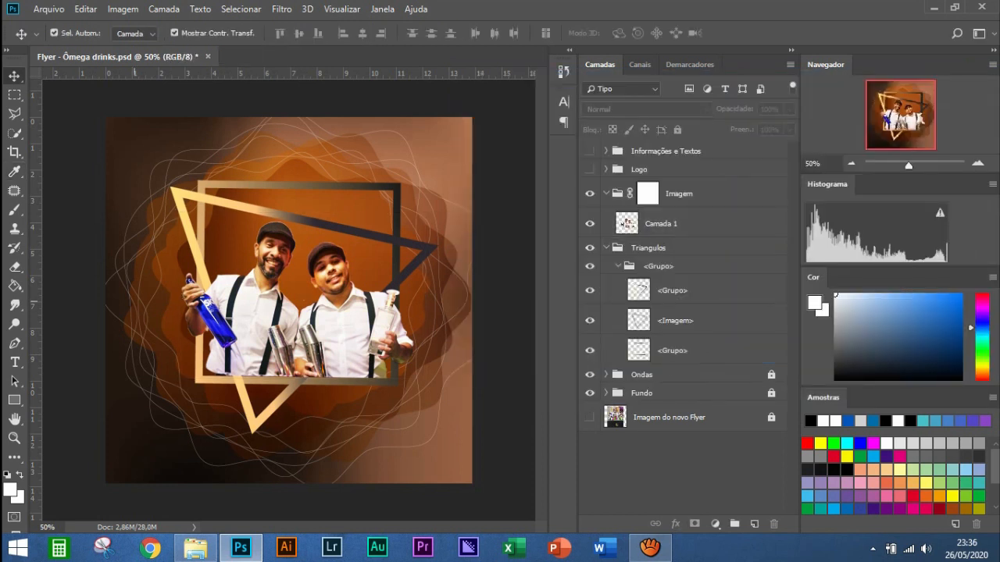
click(688, 193)
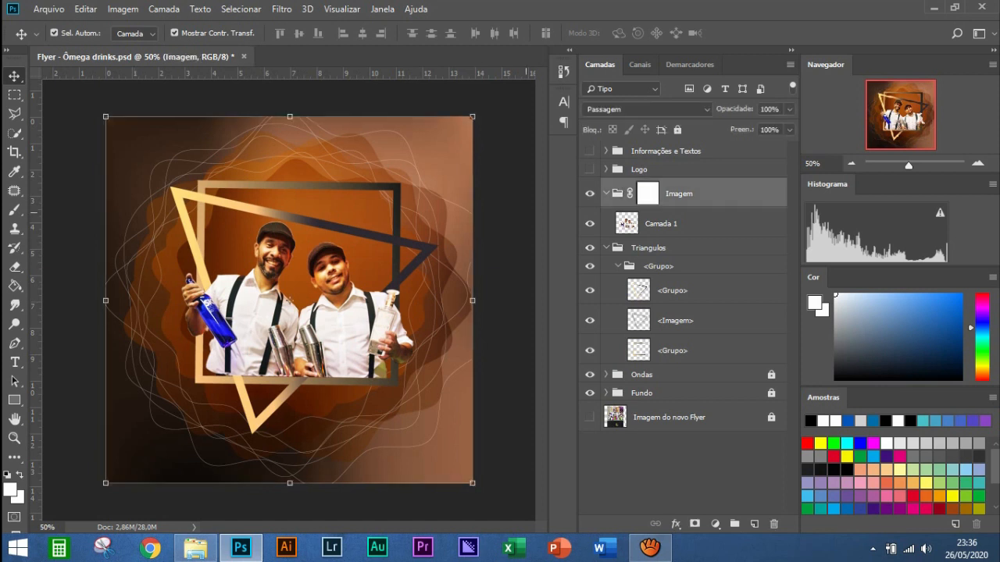
click(123, 8)
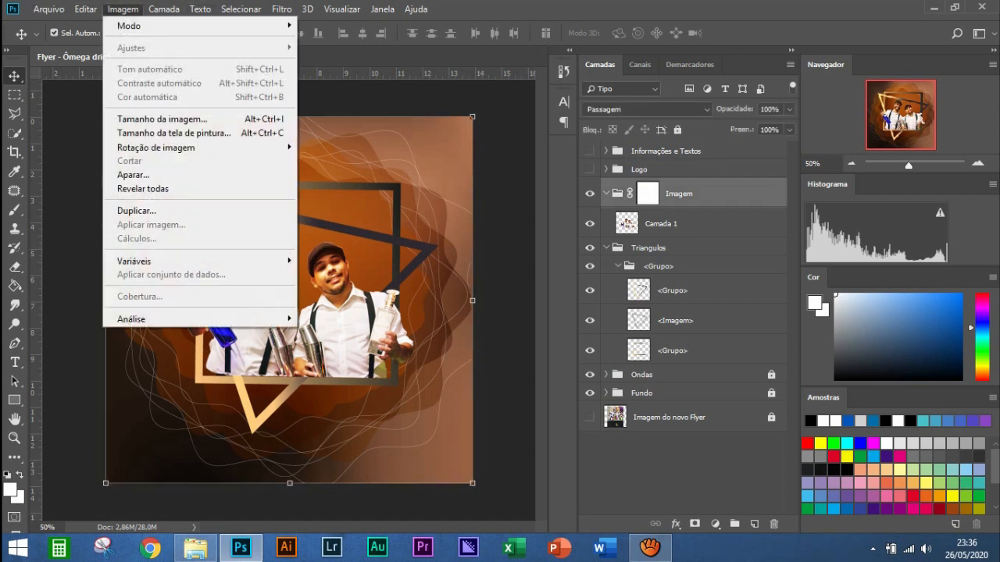
click(85, 8)
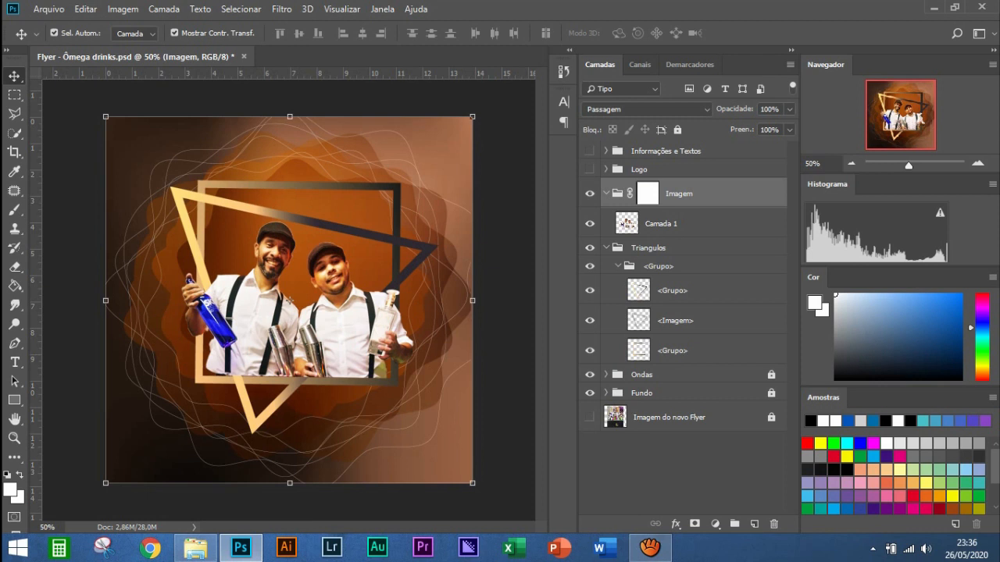
click(660, 223)
click(122, 8)
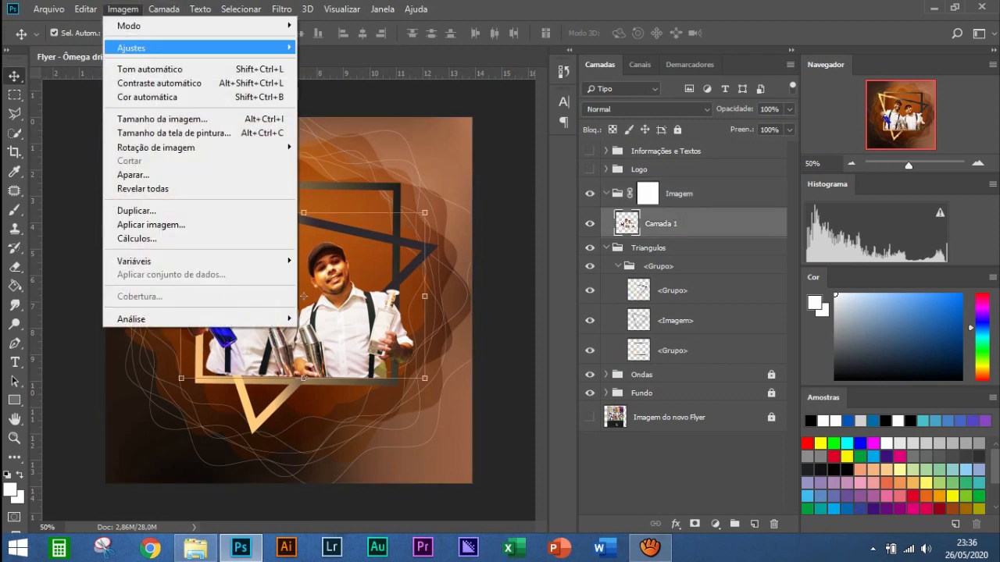
mouse_move(137, 48)
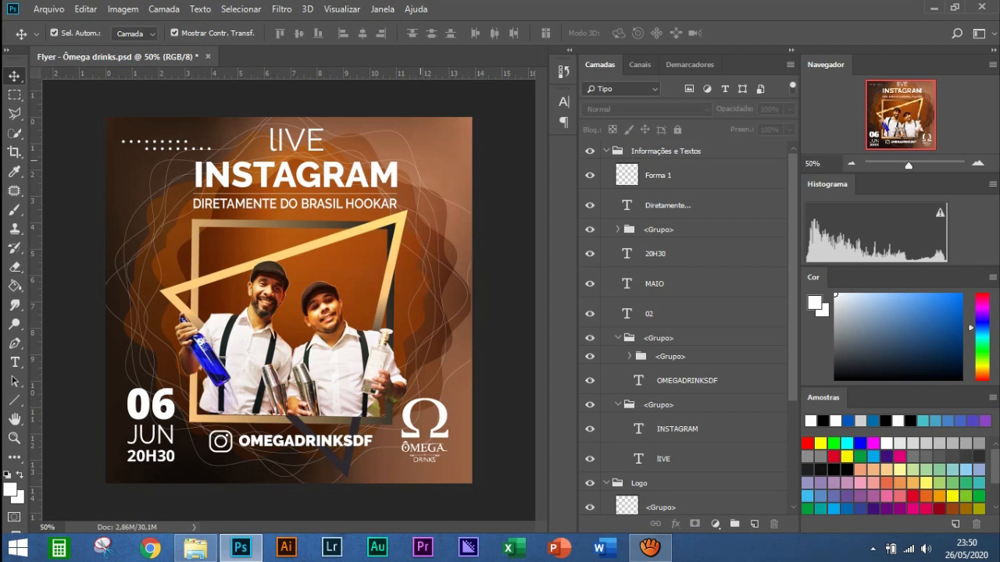
Add a drop shadow to the INSTAGRAM text layer with 83% opacity, 60° angle, 16 px distance, 10% spread and 8 px size
click(606, 150)
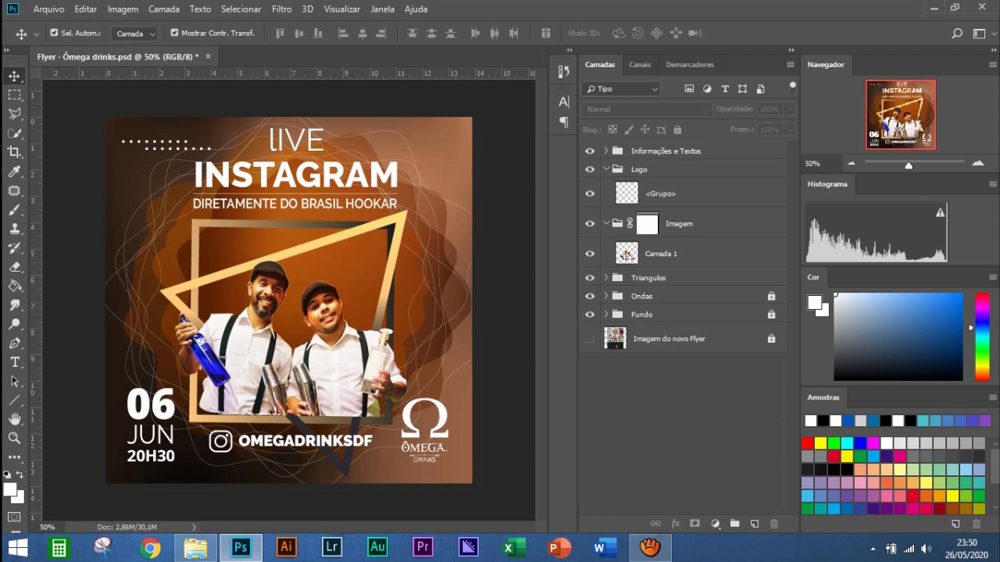
click(606, 150)
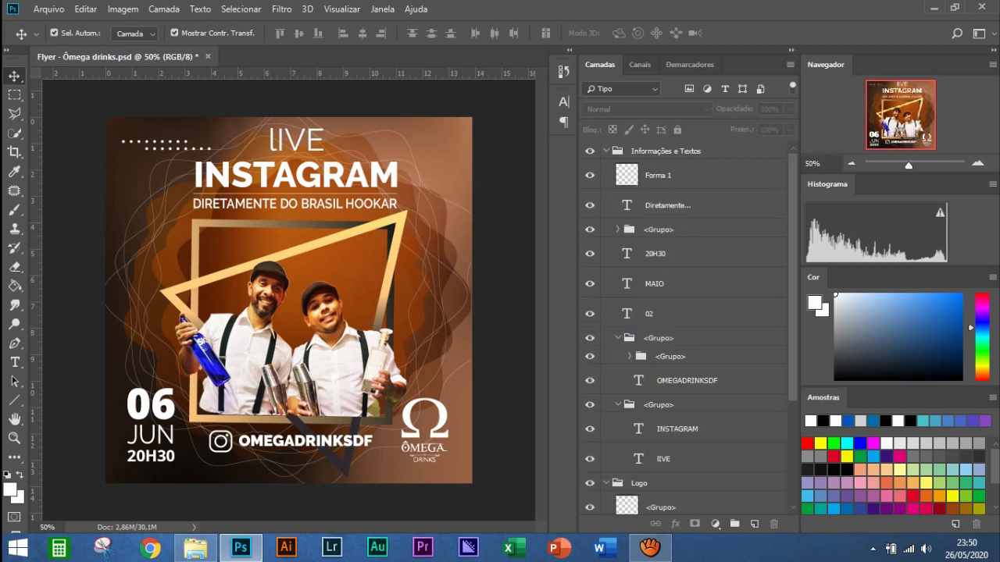
click(677, 429)
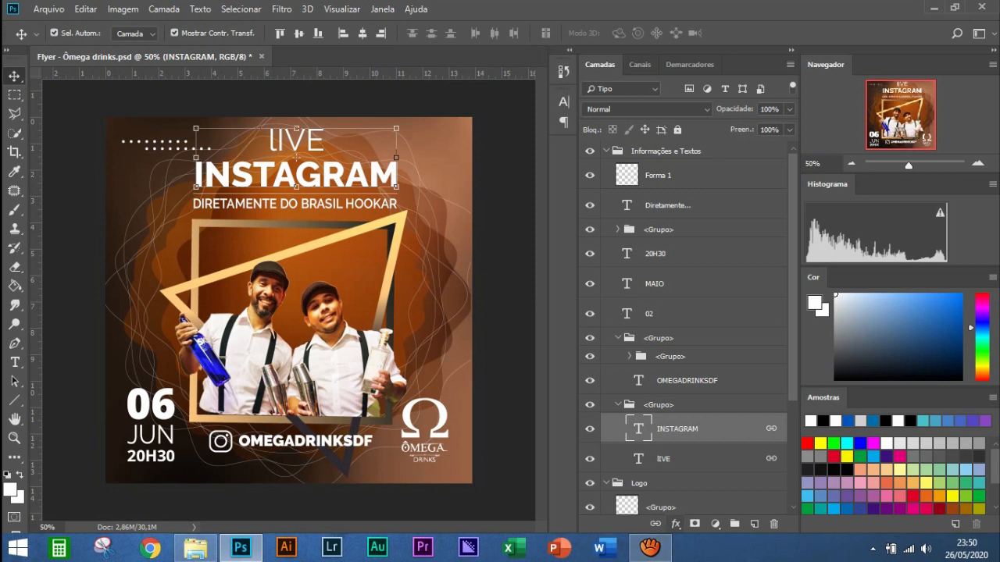
click(676, 524)
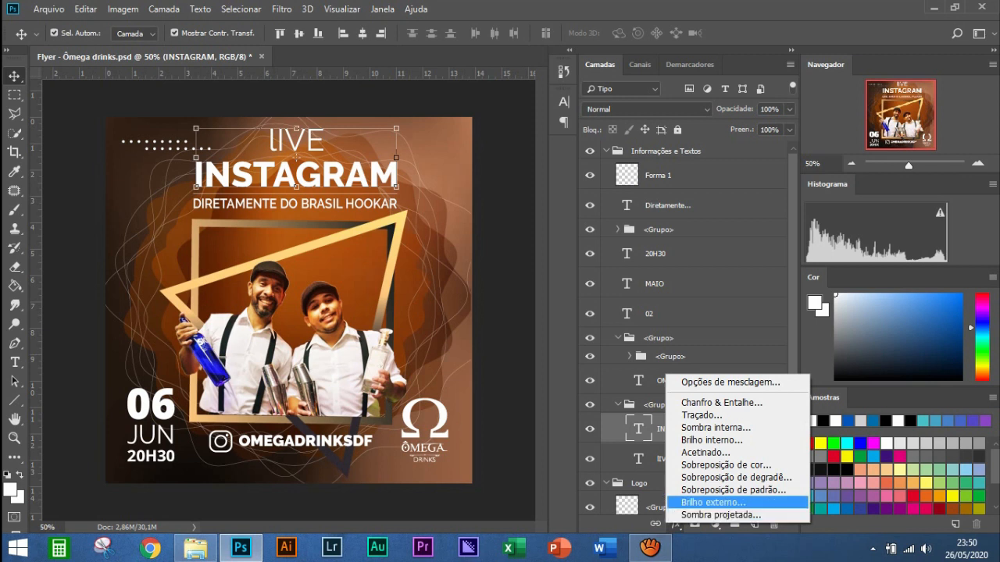
click(720, 515)
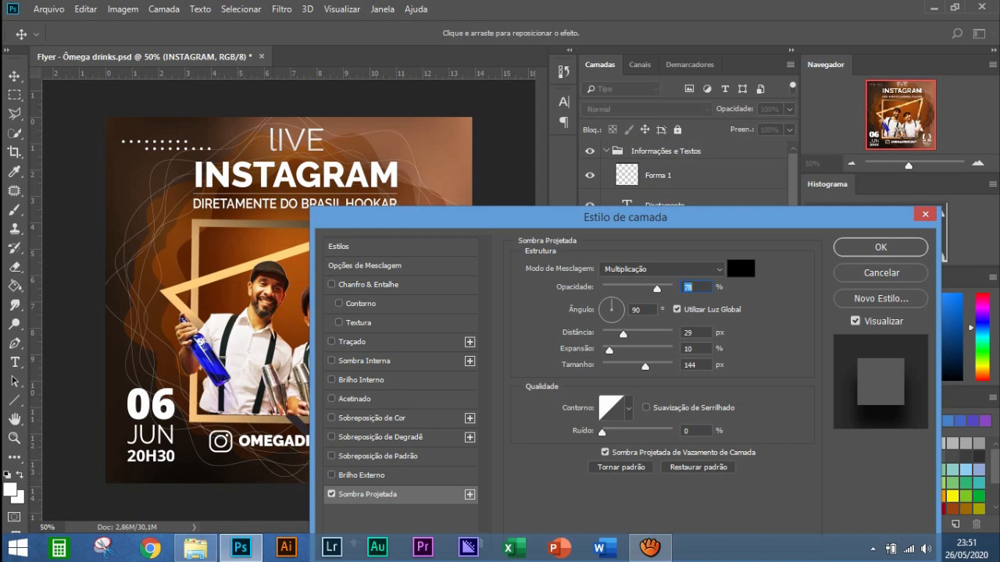
drag(657, 289, 661, 289)
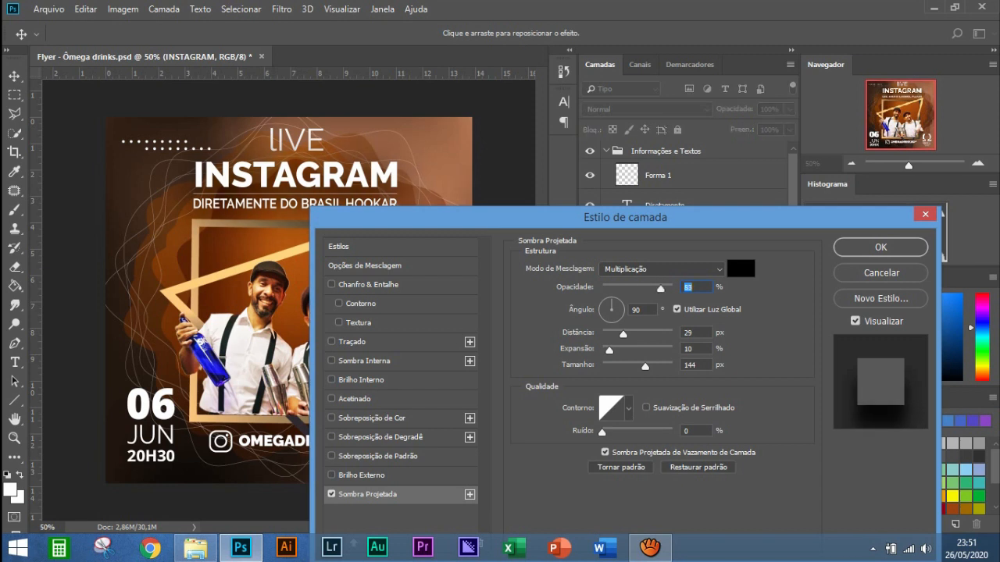
click(616, 304)
drag(623, 335, 608, 334)
mouse_move(610, 351)
mouse_down()
mouse_move(628, 350)
mouse_move(610, 351)
mouse_up()
drag(645, 366, 608, 366)
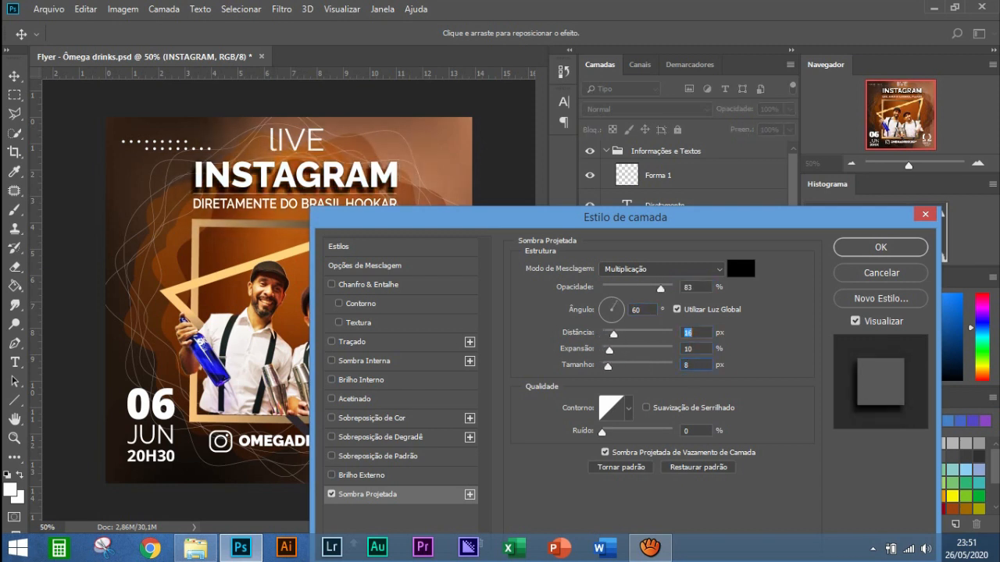
key(Return)
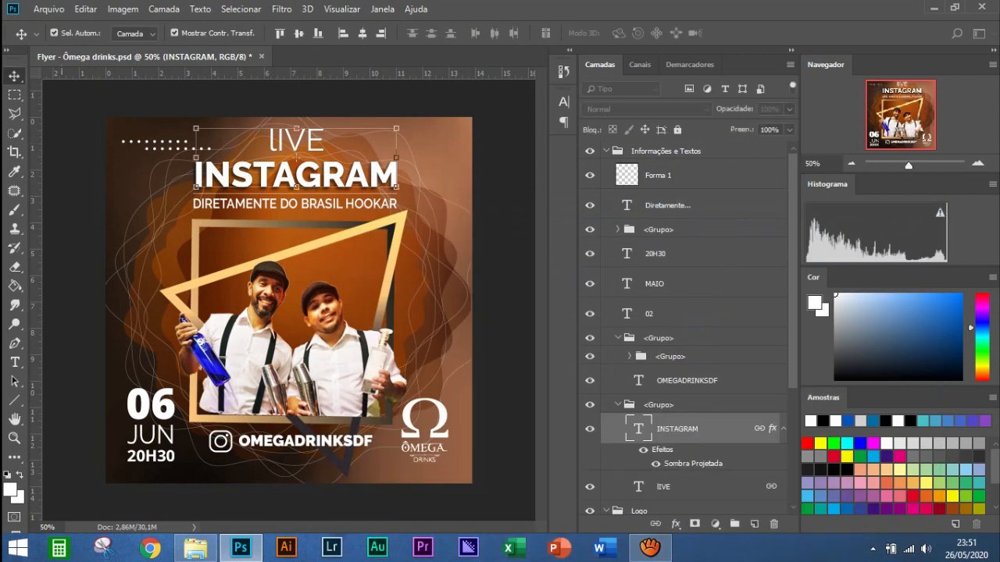
Copy the layer style of the INSTAGRAM text and paste it onto the LIVE and OMEGADRINKSDF text layers
click(14, 94)
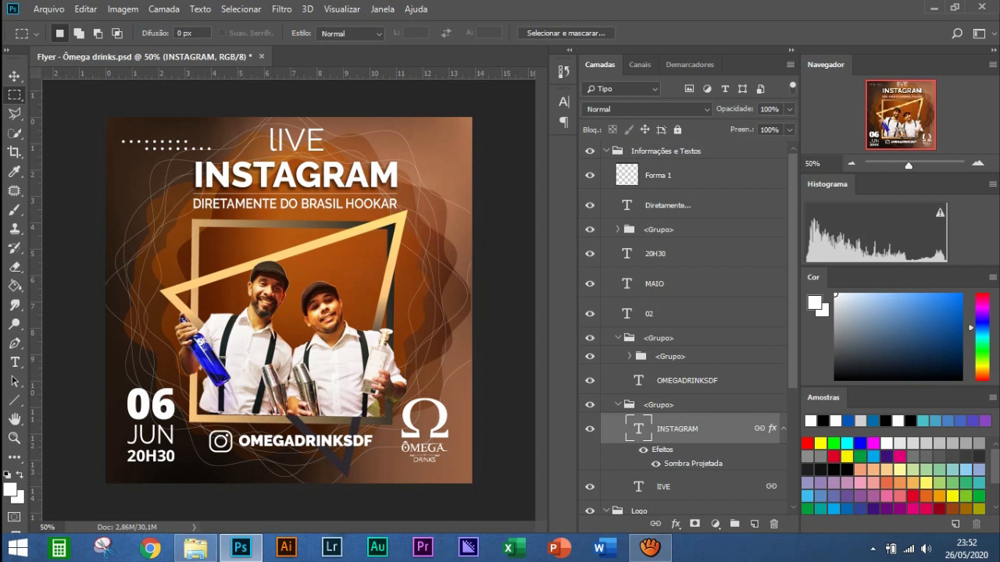
right_click(687, 429)
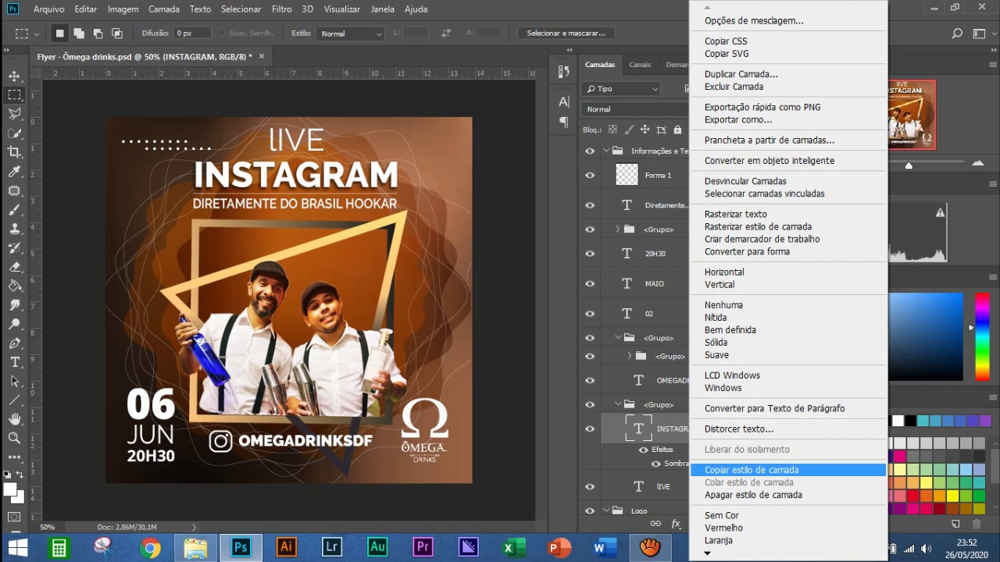
click(752, 470)
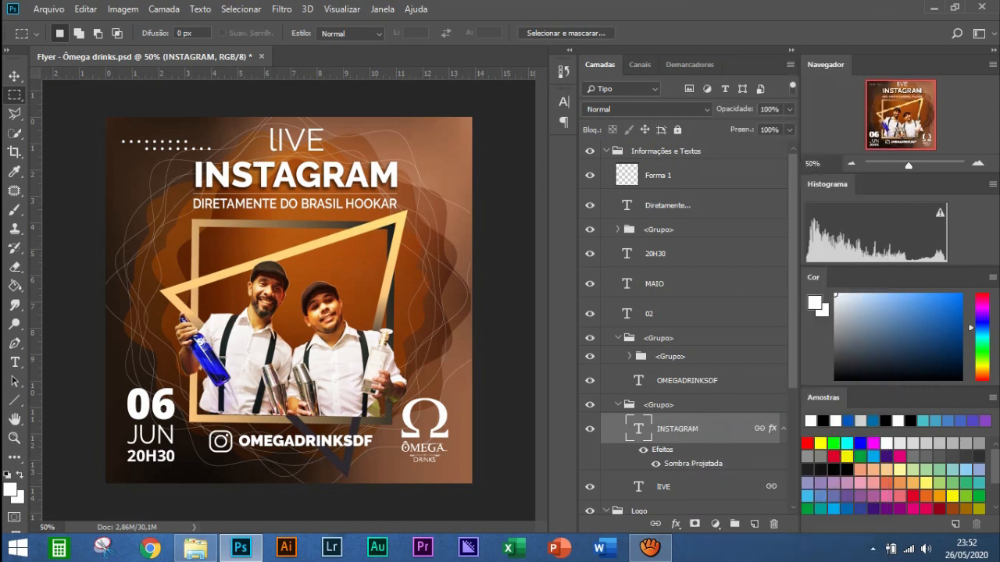
click(688, 487)
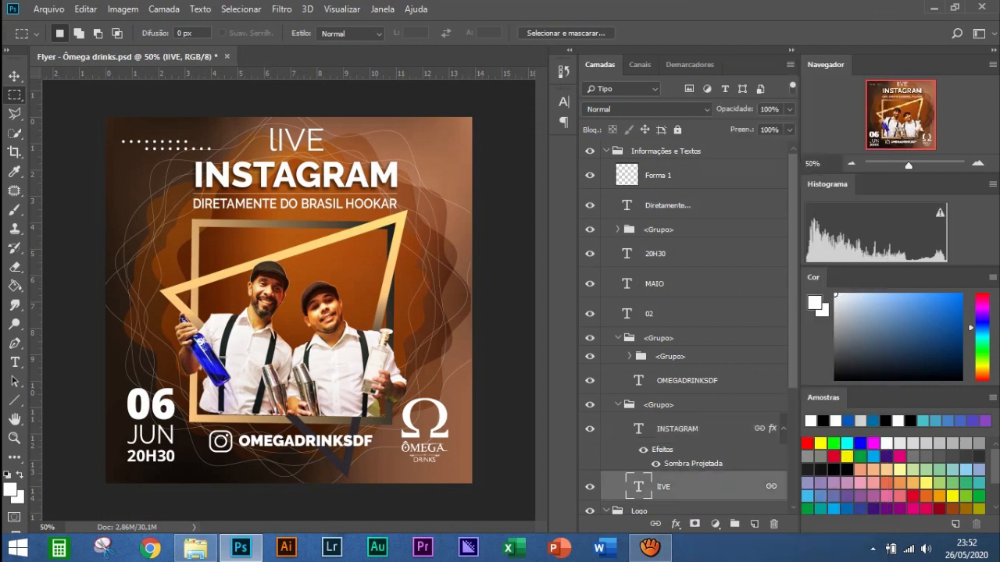
right_click(664, 487)
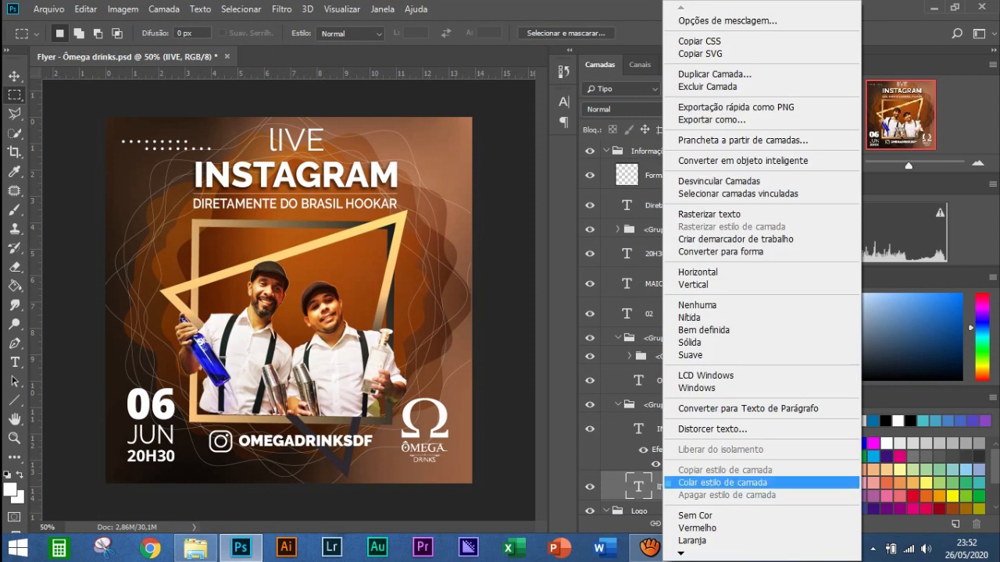
click(703, 477)
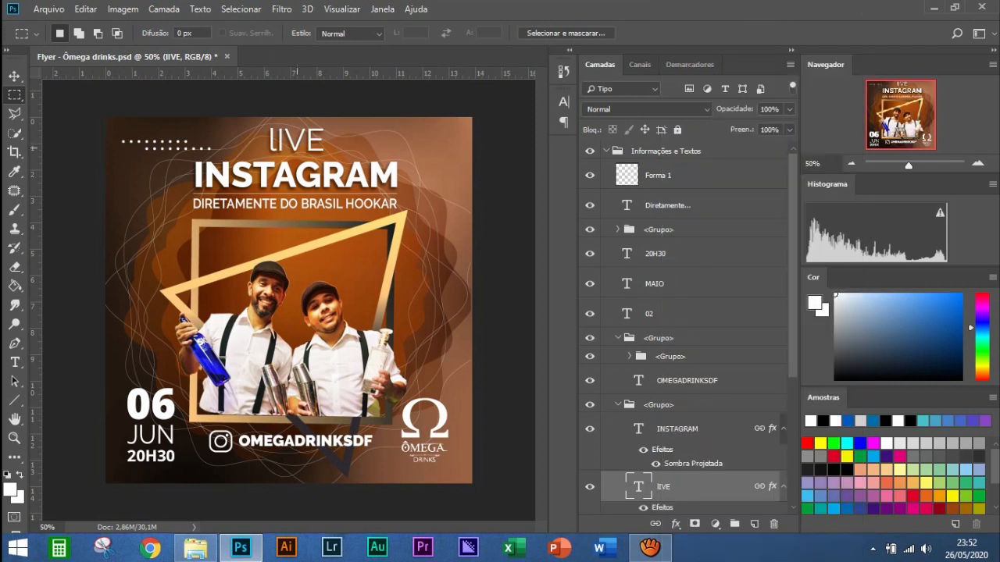
right_click(668, 380)
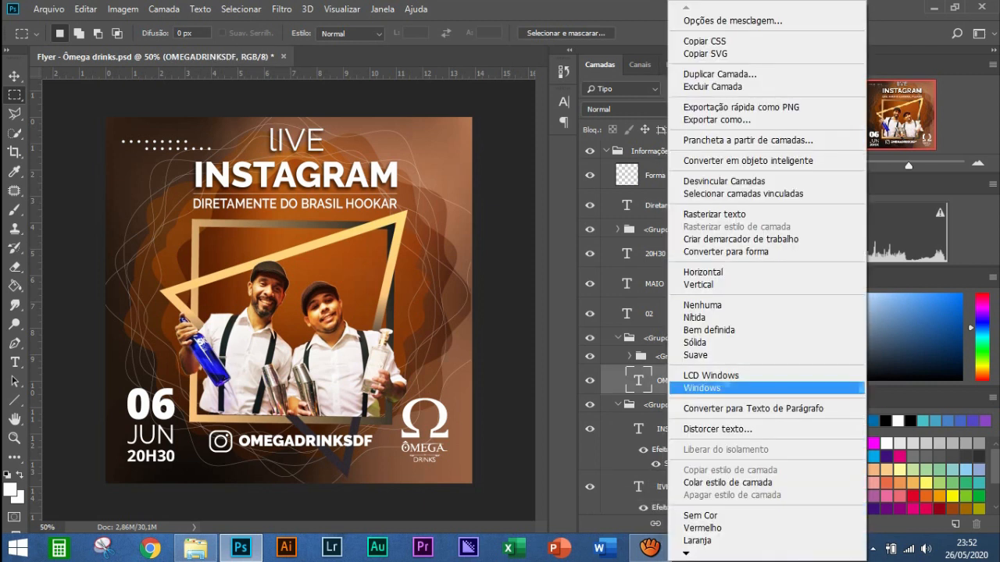
click(718, 483)
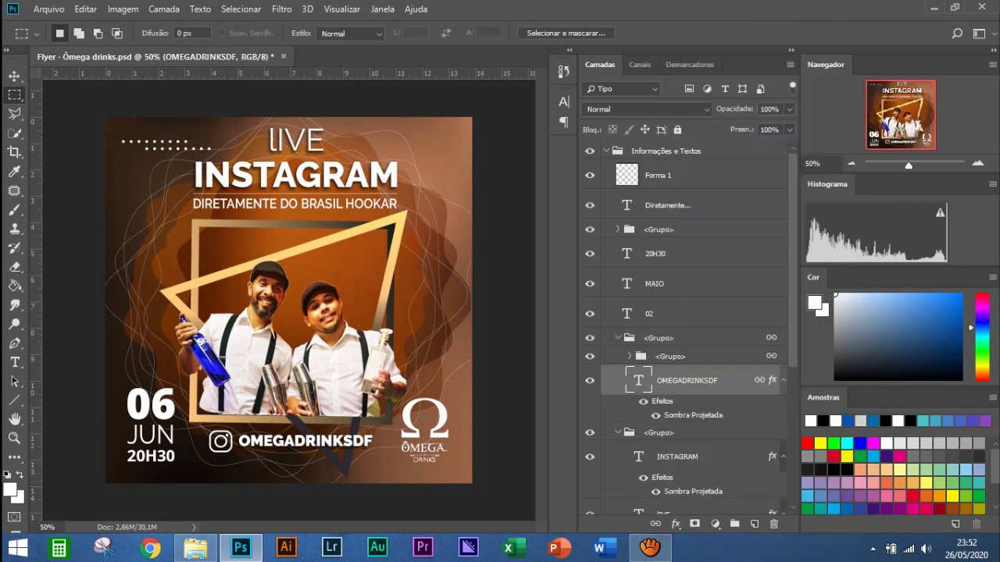
Paste the copied drop shadow style onto the 02, MAIO and 20H30 text layers together
click(655, 314)
shift+click(655, 253)
right_click(668, 284)
click(714, 478)
Paste the drop shadow style onto the Forma 1, Diretamente... and <Grupo> layers in Informações e Textos
click(658, 175)
right_click(669, 175)
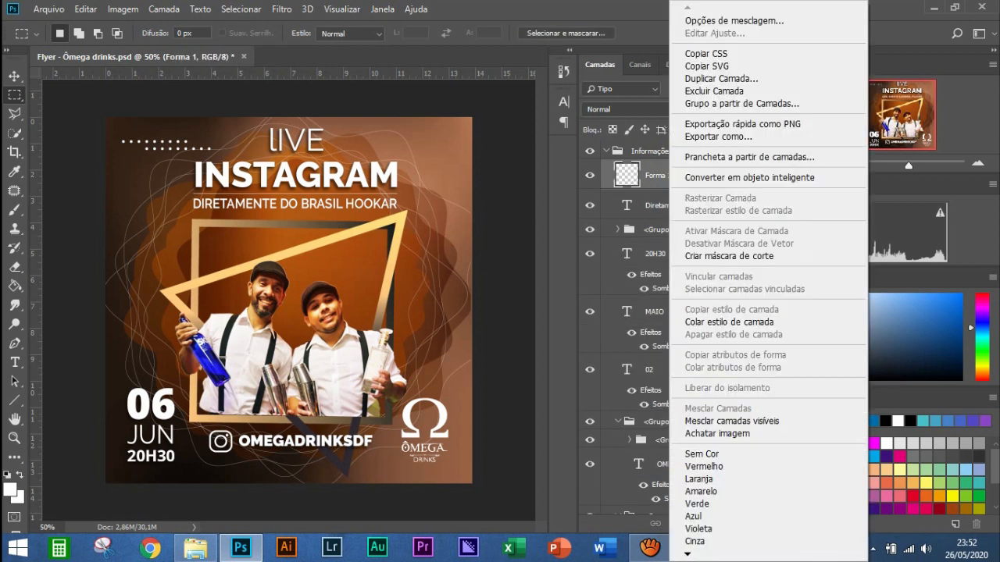
click(729, 322)
right_click(668, 233)
click(717, 480)
click(658, 286)
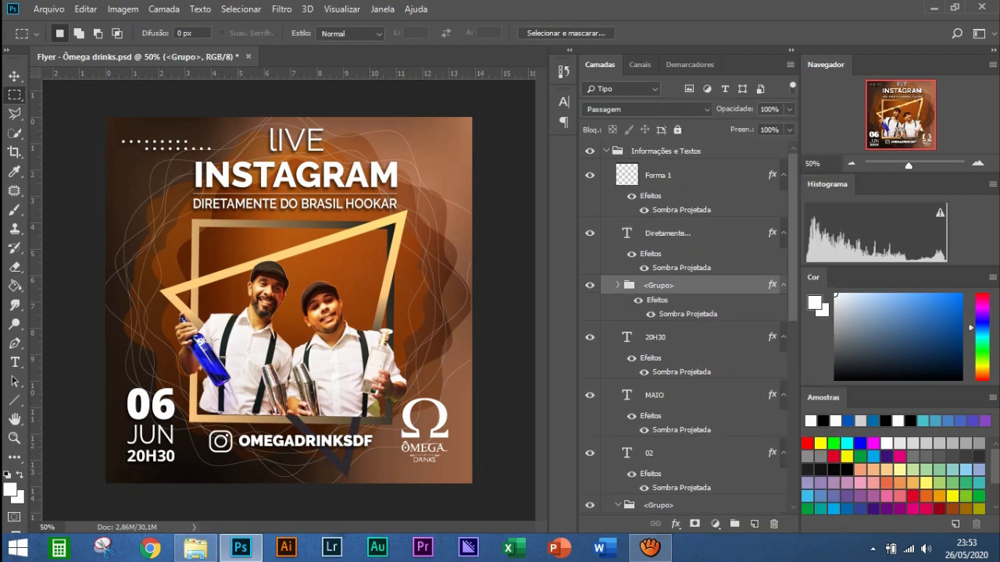
Paste the drop shadow style onto the logo's <Grupo> layer and the Triangulos group
click(606, 151)
right_click(660, 194)
click(670, 320)
right_click(649, 306)
click(670, 320)
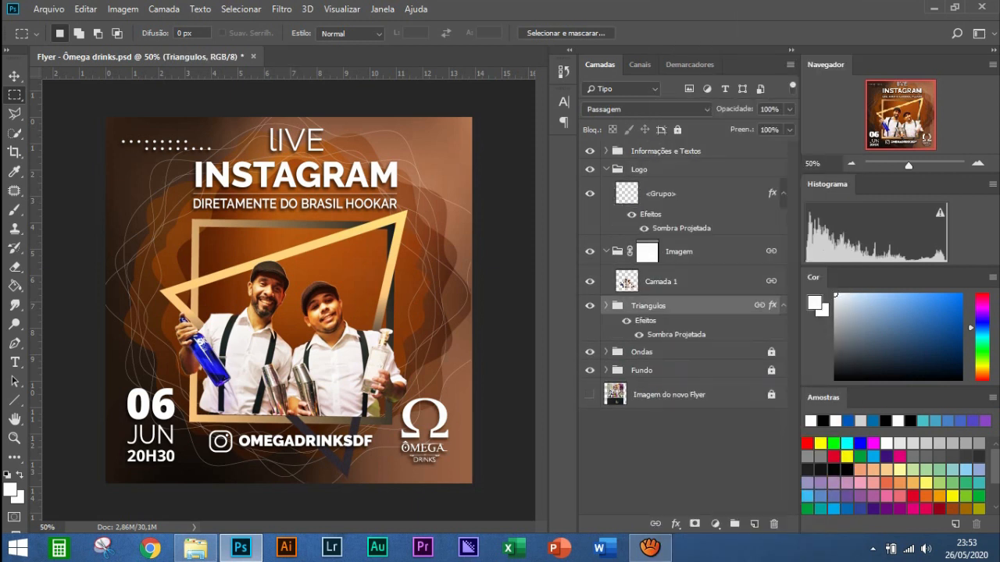
click(606, 306)
click(639, 376)
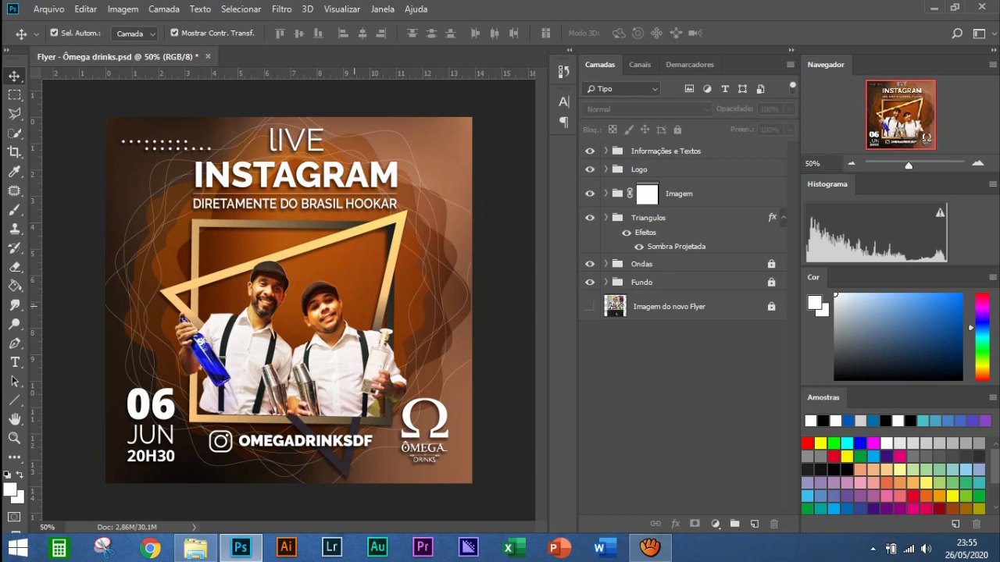
Save the changes to the flyer's existing PSD file
click(48, 9)
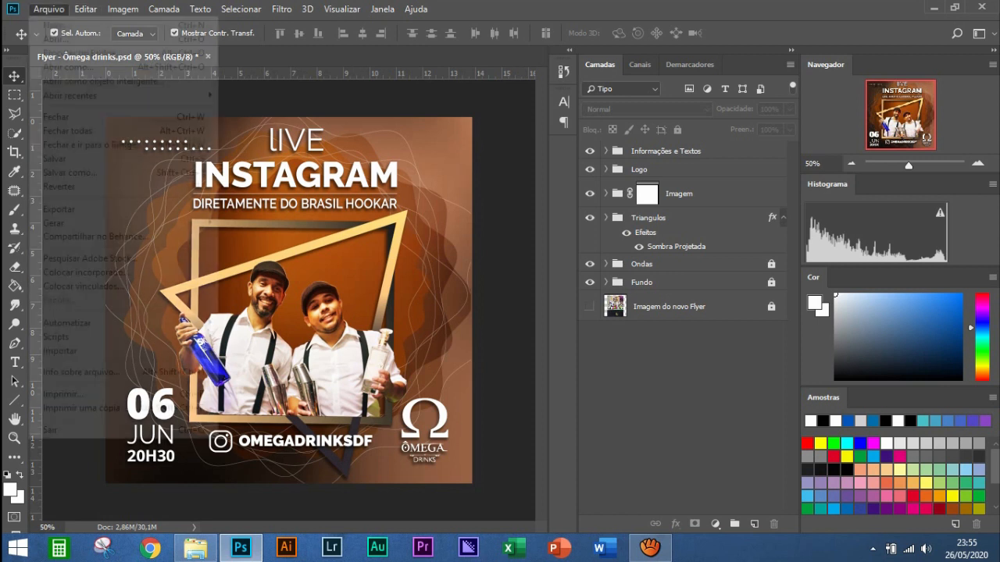
key(Escape)
key(Down)
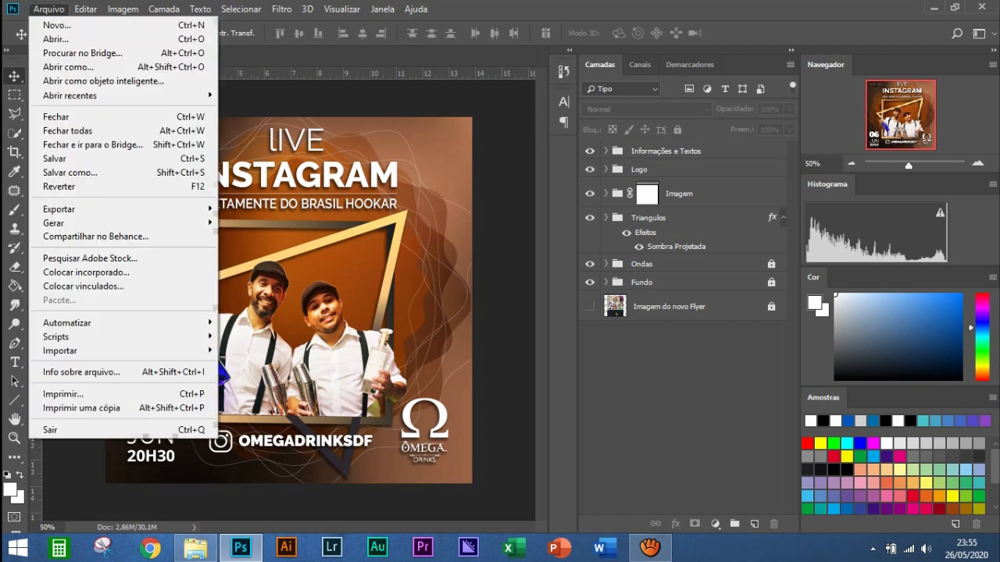
key(s)
key(Return)
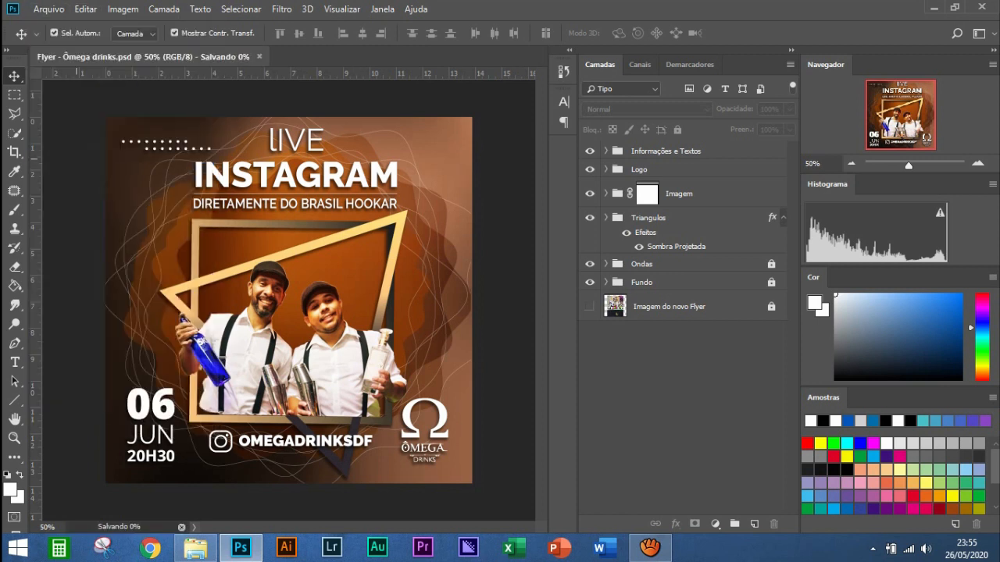
Save a copy of the flyer as a JPEG named Flyer - Ômega drinks in Arquivos Novos, with quality 12 (Máxima) and baseline standard format
key(alt+a)
key(Up)
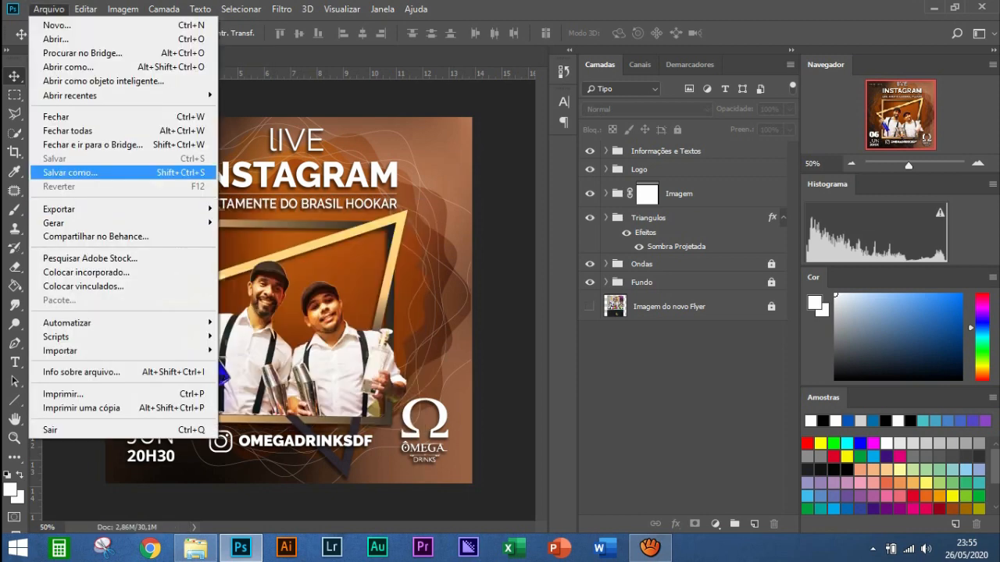
key(Return)
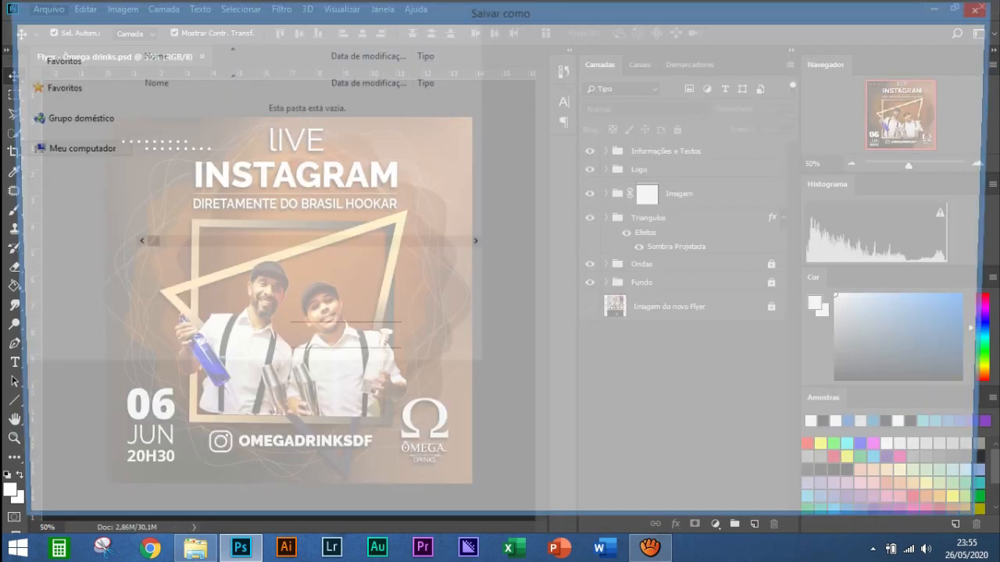
key(alt+Down)
key(Up)
key(Up)
key(Up)
key(Up)
key(Up)
key(Up)
key(Up)
key(Up)
key(Up)
key(Up)
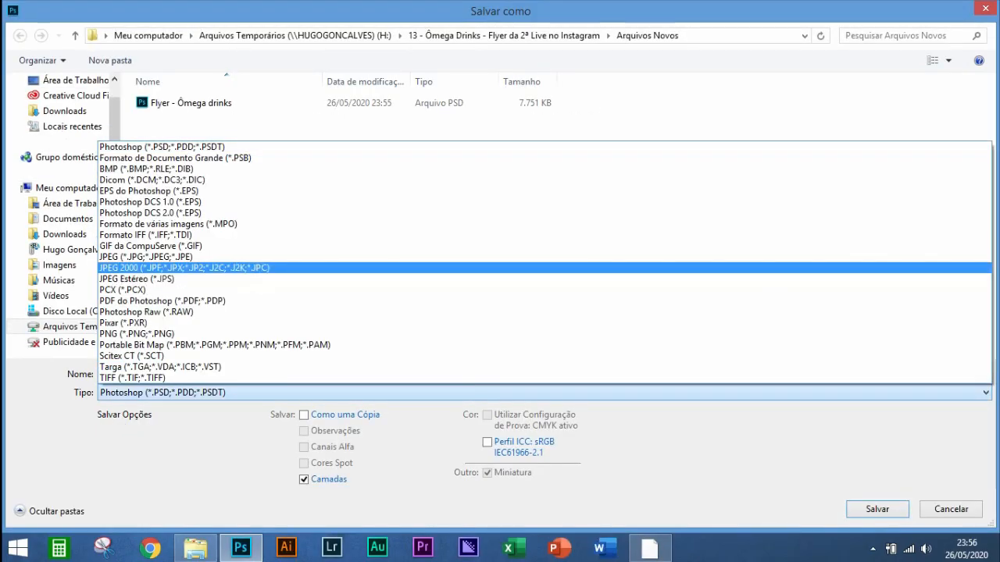
key(Down)
key(Down)
key(Down)
key(Down)
key(Down)
key(Down)
key(Down)
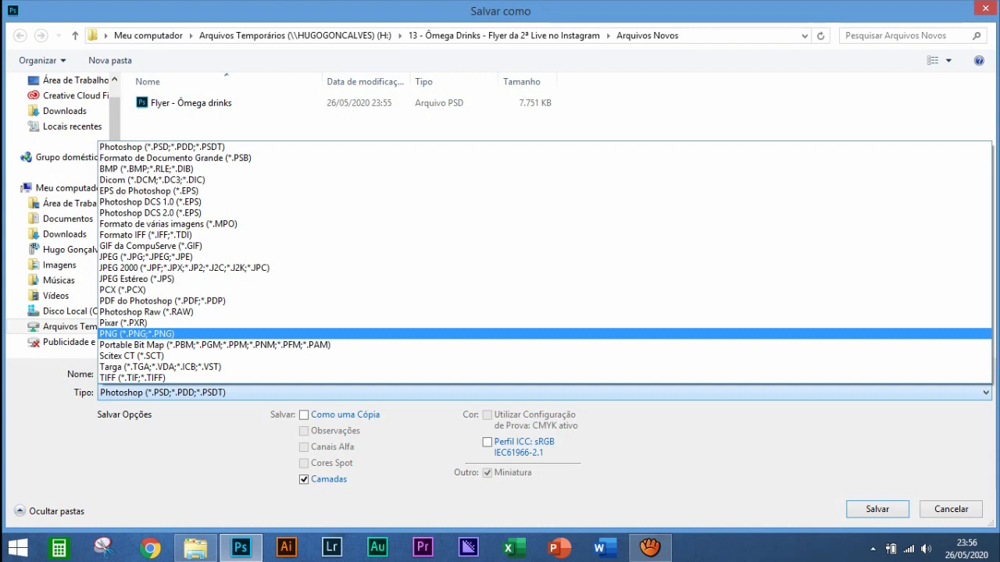
key(Up)
key(Up)
key(Up)
key(Up)
key(Up)
key(Up)
key(Up)
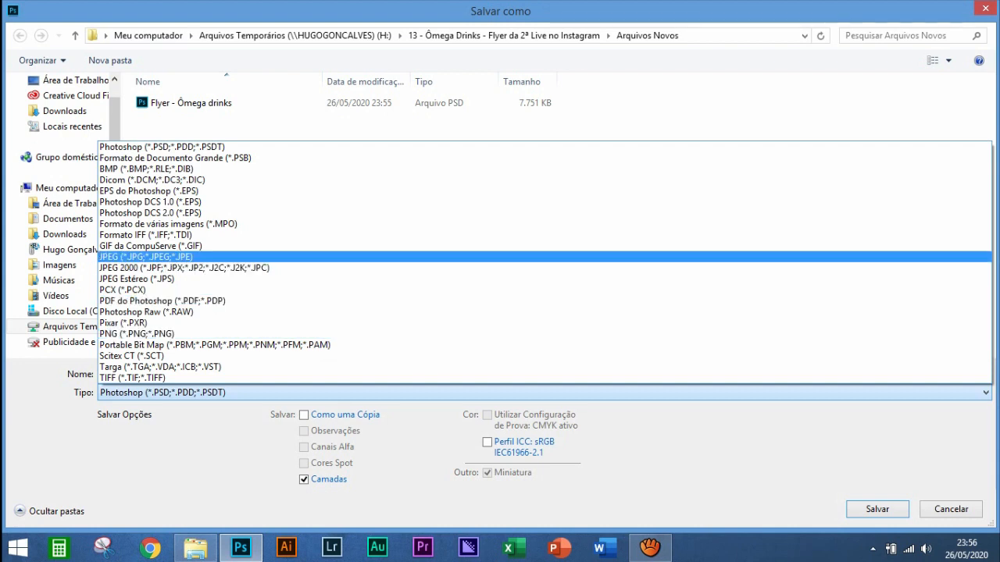
key(Return)
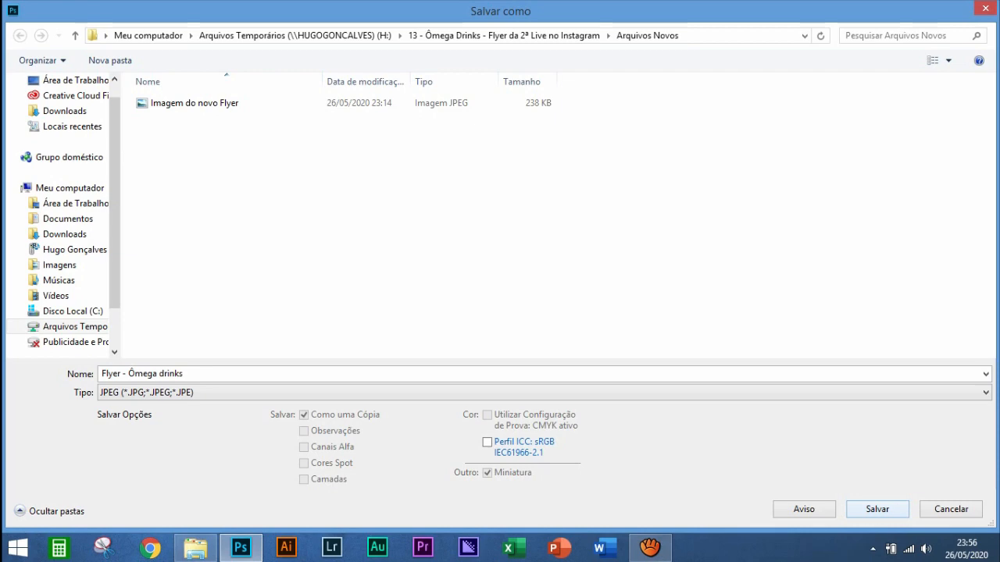
key(Escape)
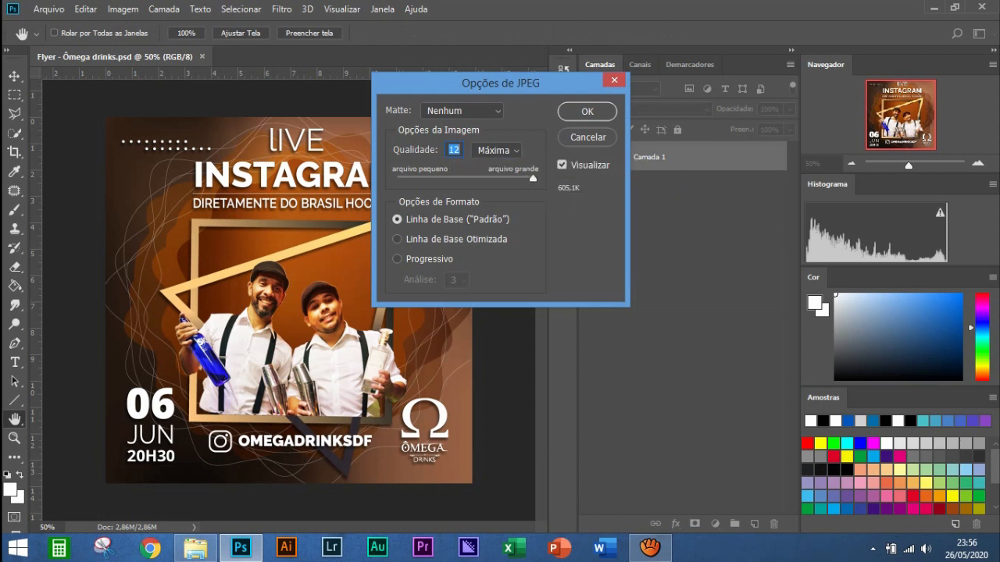
key(Return)
Switch to the Arquivos Novos folder in File Explorer and open the exported Flyer - Ômega drinks JPEG to examine the finished flyer
key(alt+Tab)
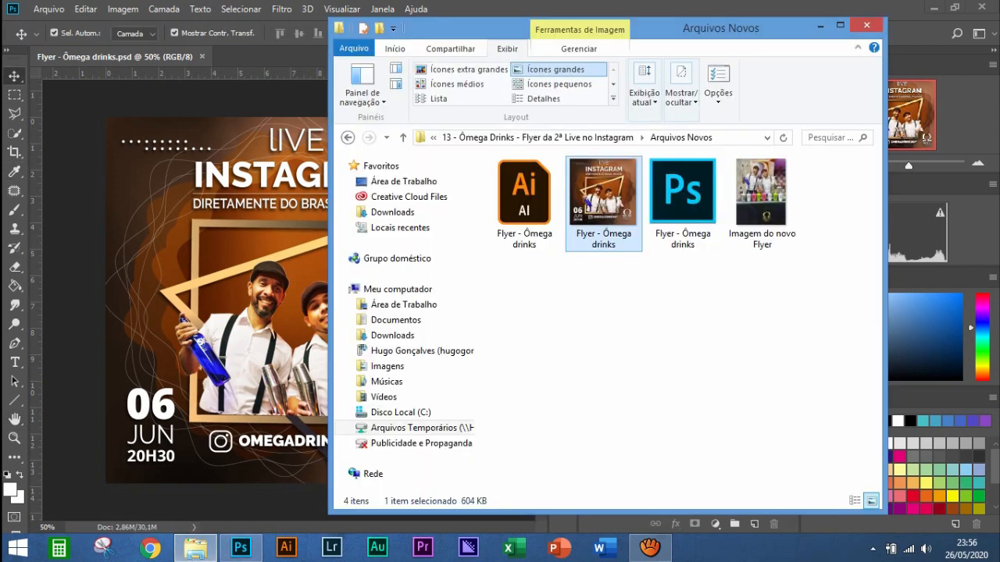
key(Return)
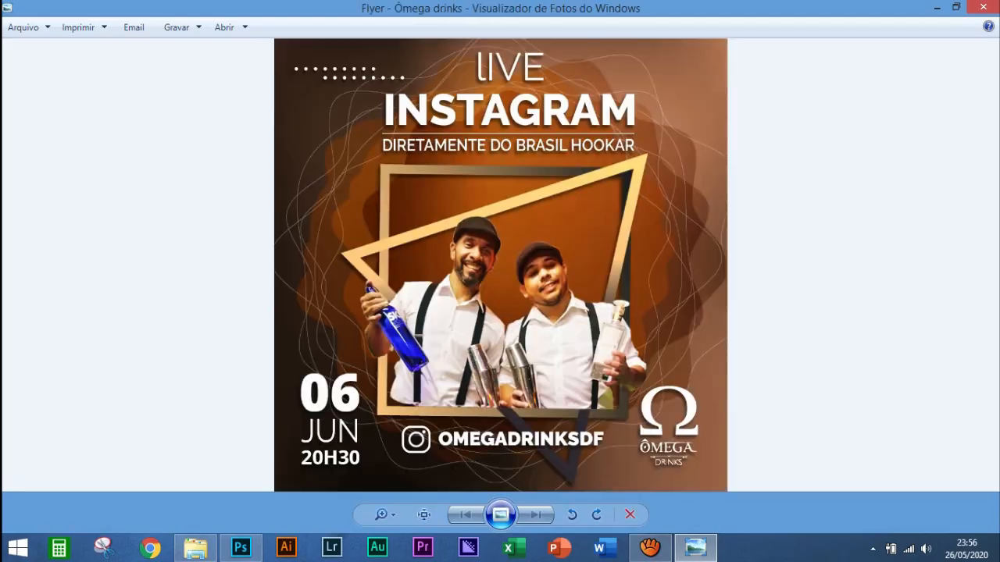